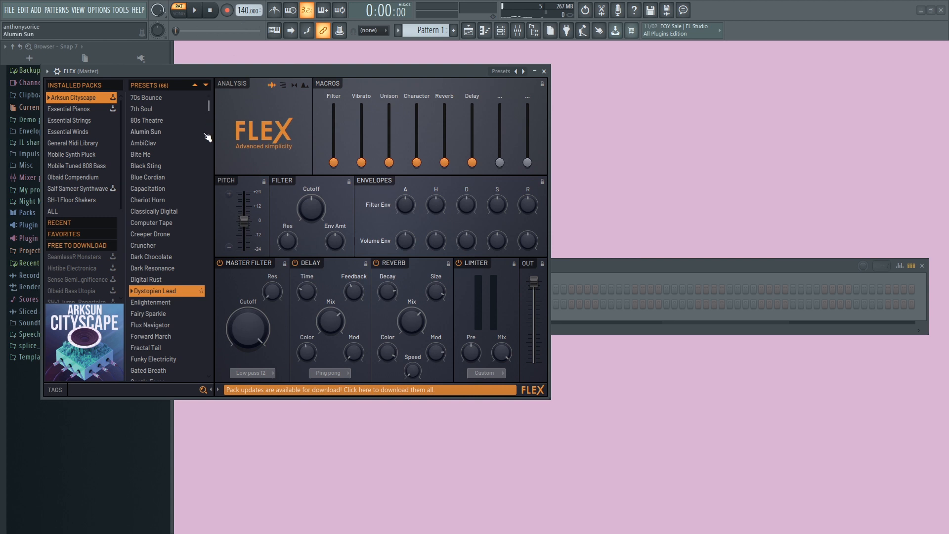
Load the Rhodes MK1 preset from the Essential Pianos pack in FLEX and set the project tempo to 90 BPM.
left_click(87, 109)
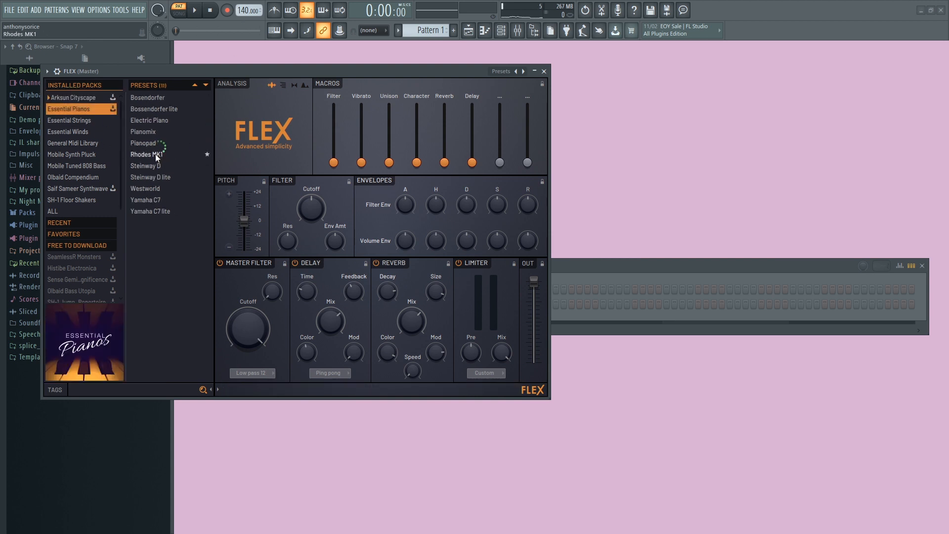
left_click(544, 71)
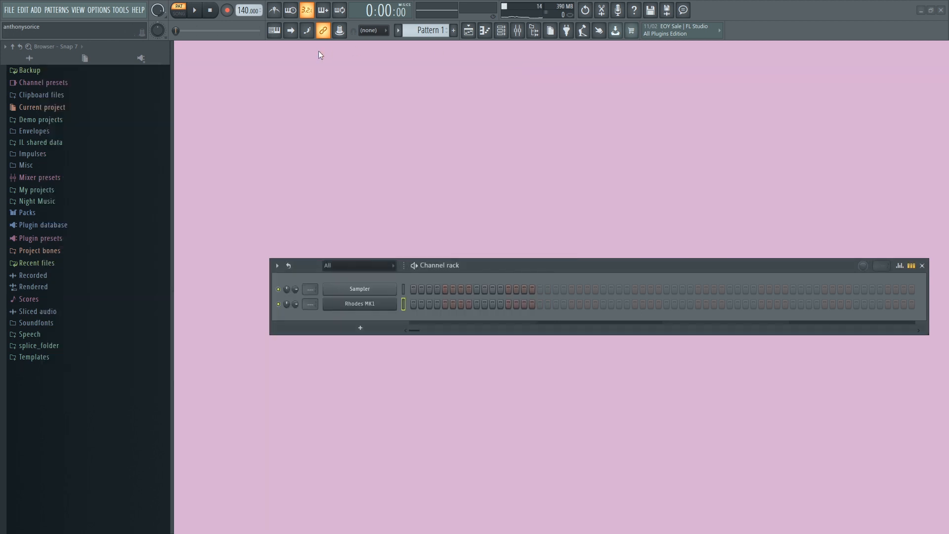
right_click(245, 10)
left_click(352, 40)
Open the Rhodes MK1 piano roll, play the chords and lower the velocity of the C#7 note in bar 4.
right_click(388, 303)
left_click(414, 304)
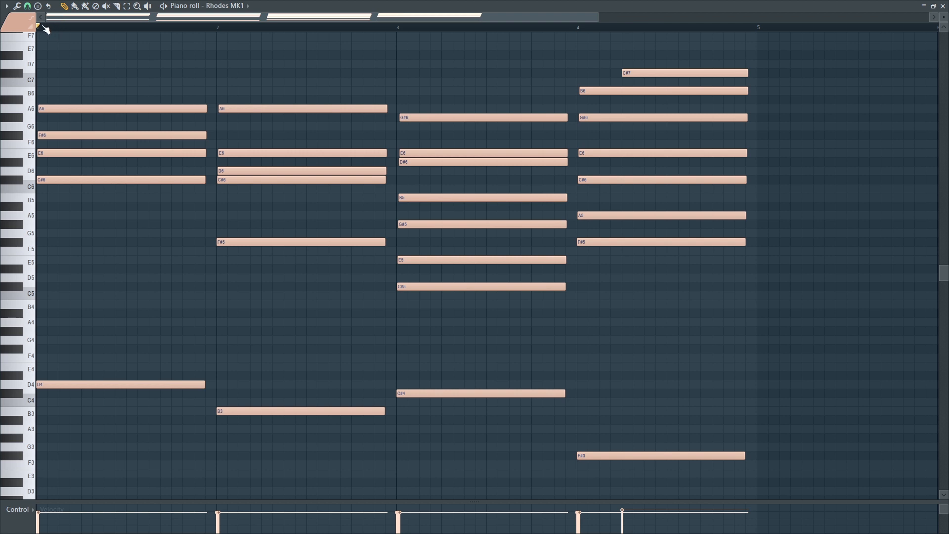
key("space")
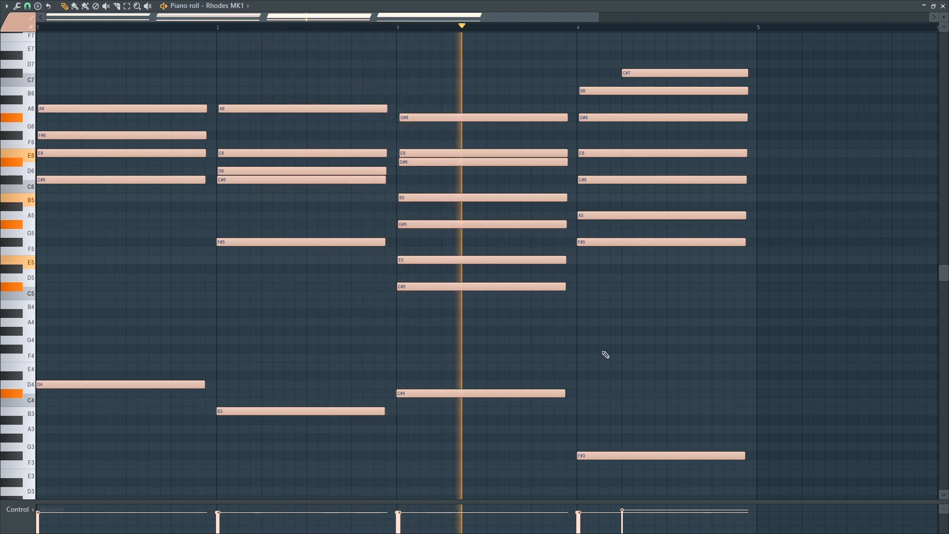
left_click_drag(628, 513, 630, 525)
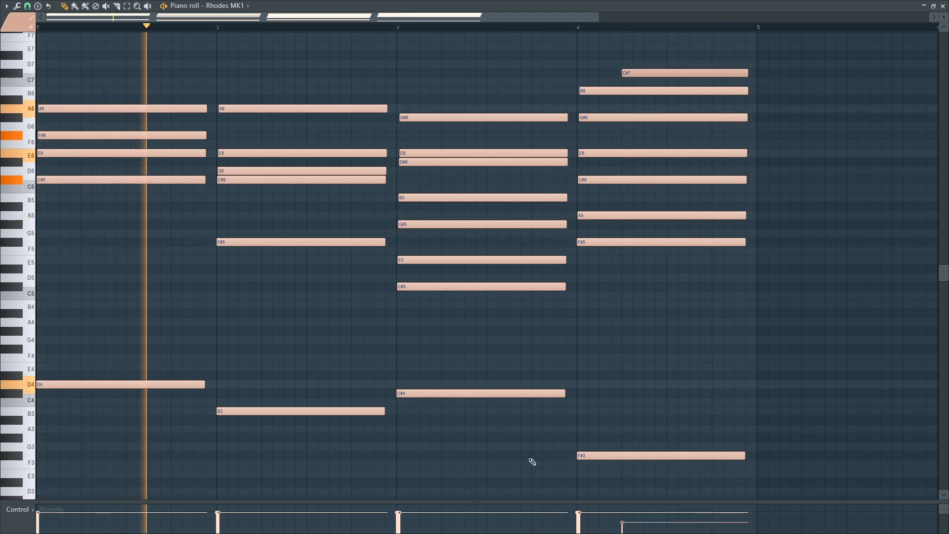
key("space")
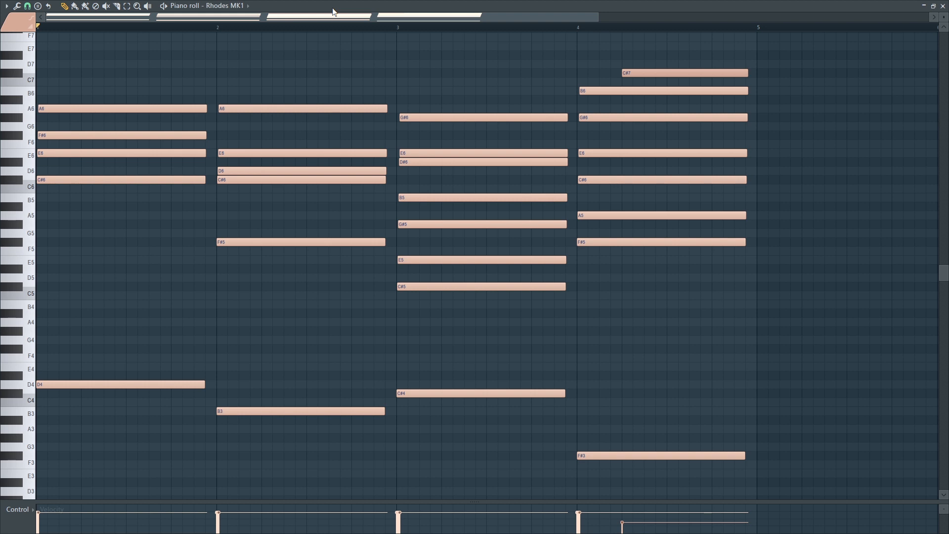
Strum all the Rhodes MK1 notes with the Strumizer using a slightly raised start time strength, and close the piano roll.
key("ctrl+a")
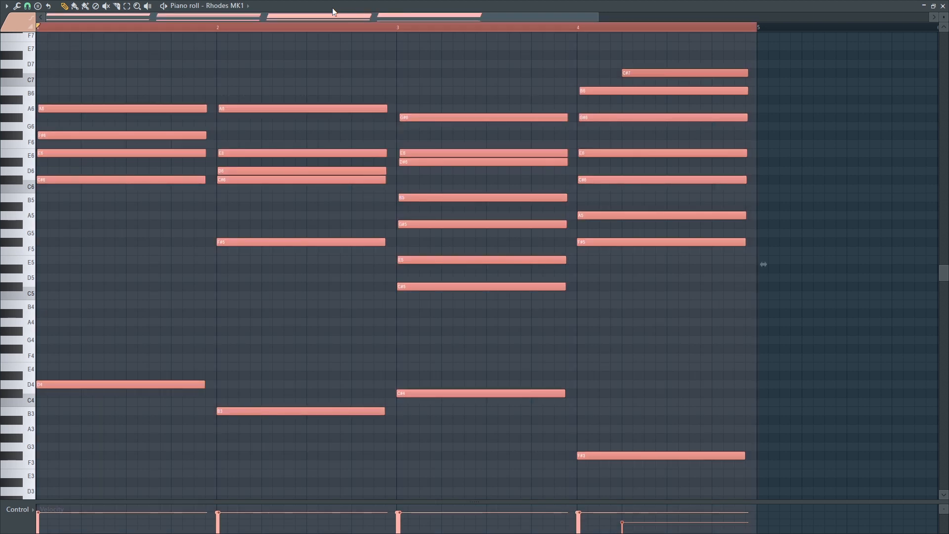
key("alt+s")
left_click_drag(543, 199, 362, 224)
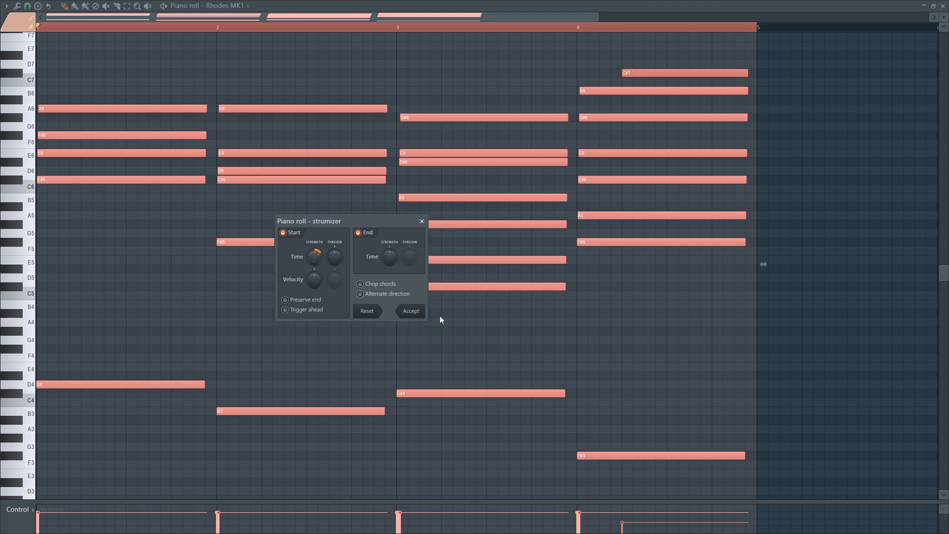
left_click(415, 312)
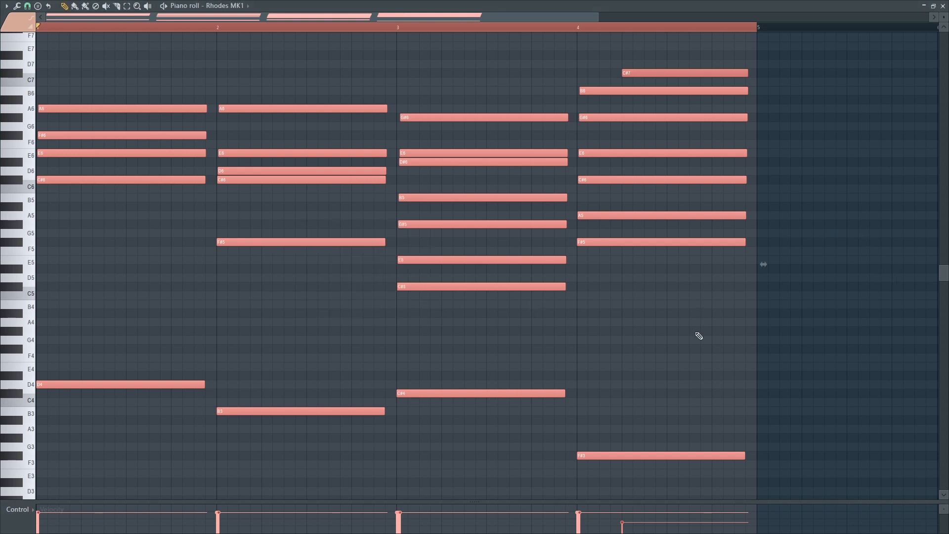
left_click(944, 6)
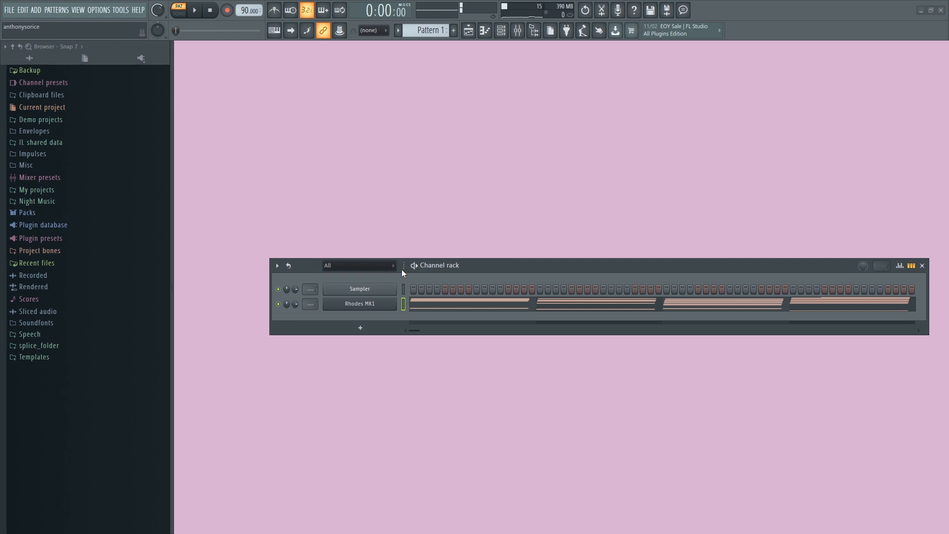
Set the Rhodes MK1 master filter cutoff to about 54% and play the chords from its piano roll.
left_click(377, 305)
left_click_drag(248, 329, 248, 336)
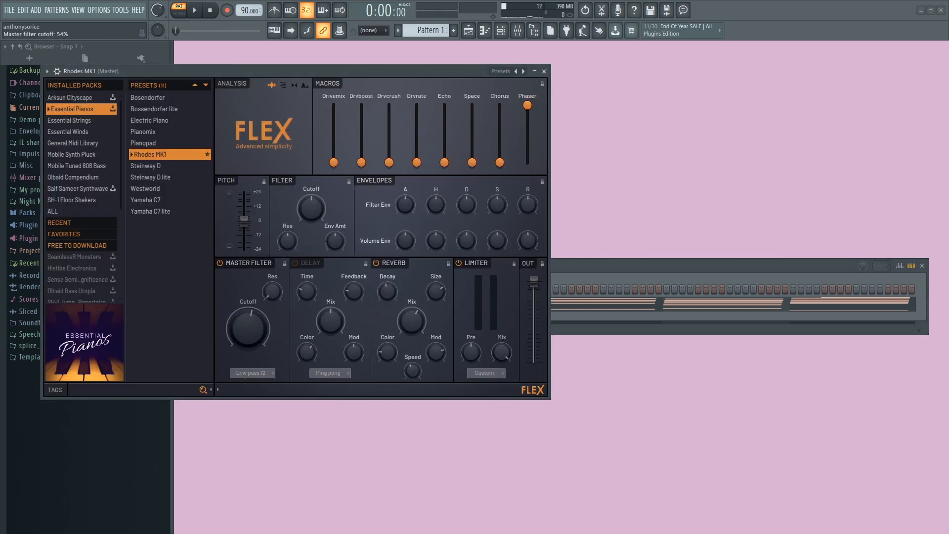
left_click(632, 272)
right_click(394, 304)
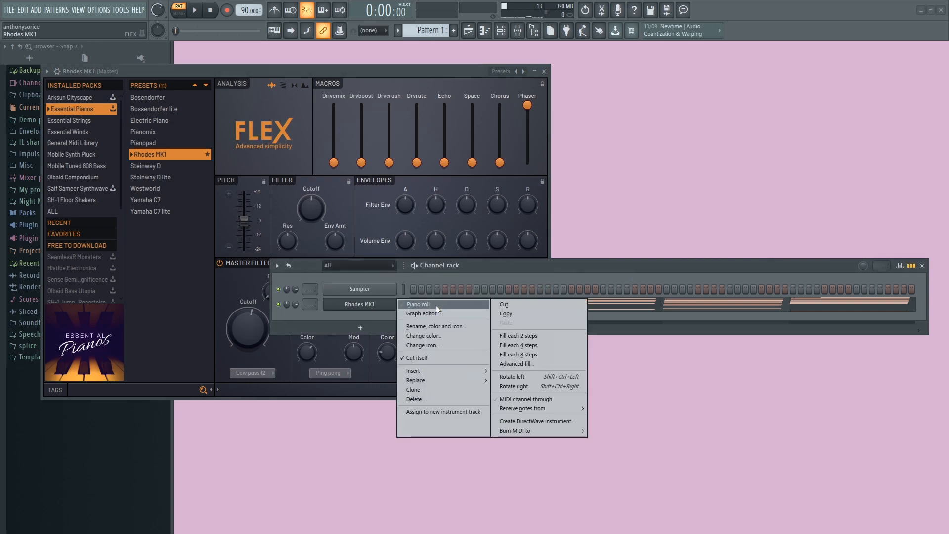
left_click(436, 305)
scroll(367, 184, "down", 1, "ctrl")
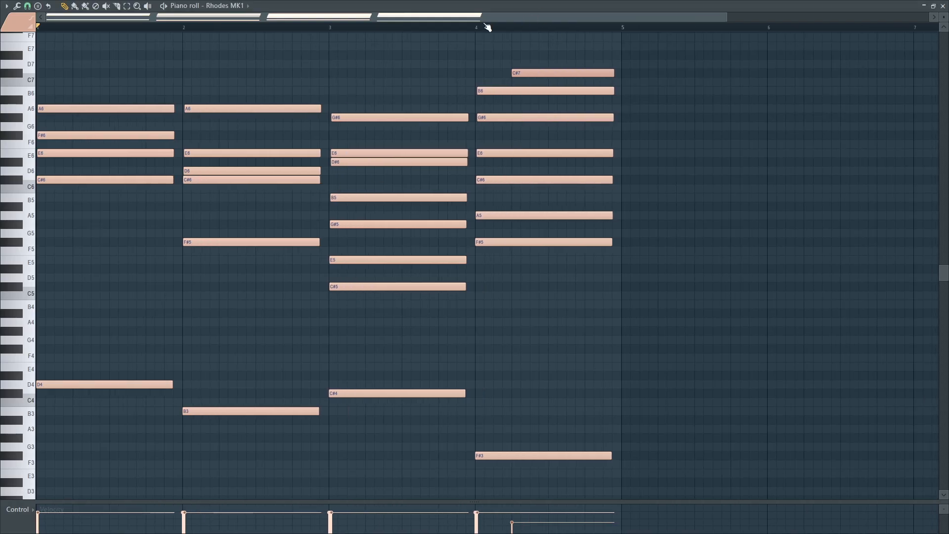
key("space")
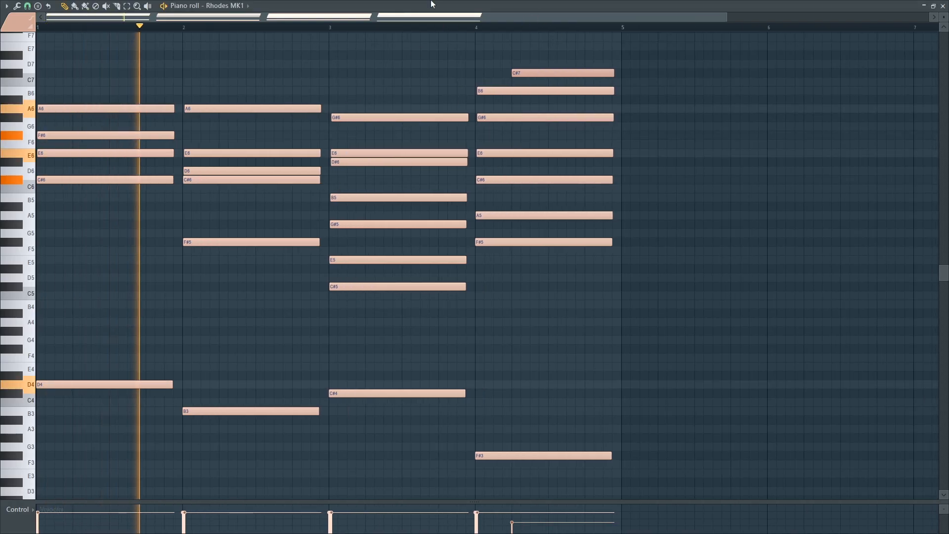
Readjust the Rhodes MK1 master filter cutoff in FLEX during playback, check the notes in the piano roll and stop playback.
left_click(934, 6)
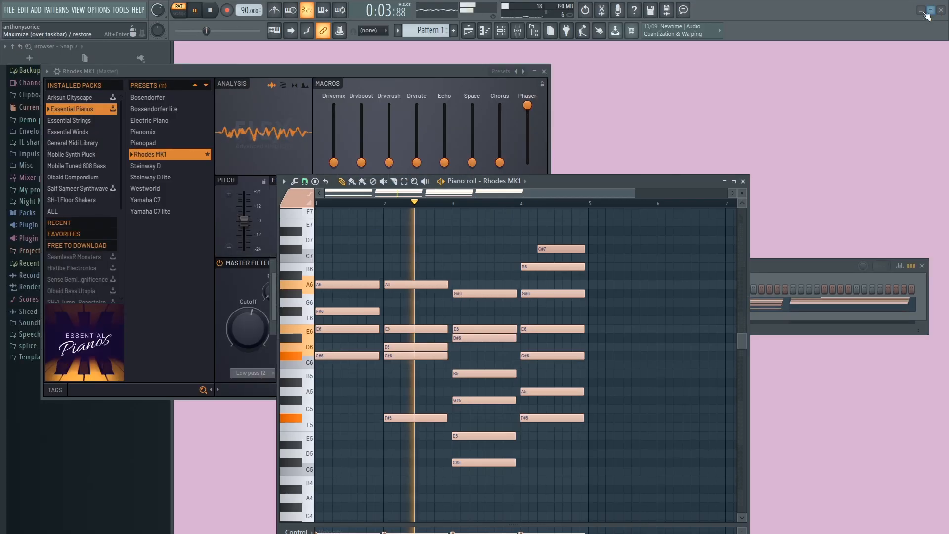
left_click(224, 322)
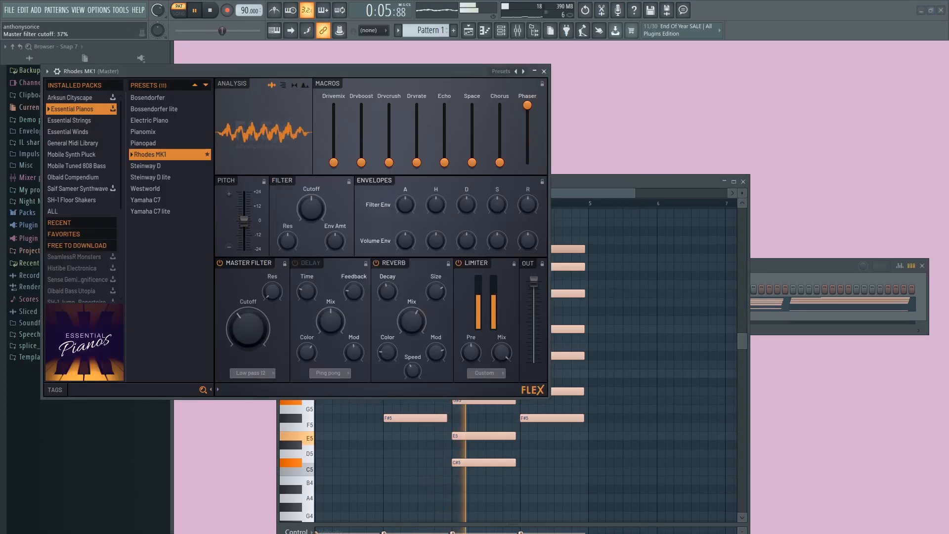
left_click_drag(248, 328, 248, 314)
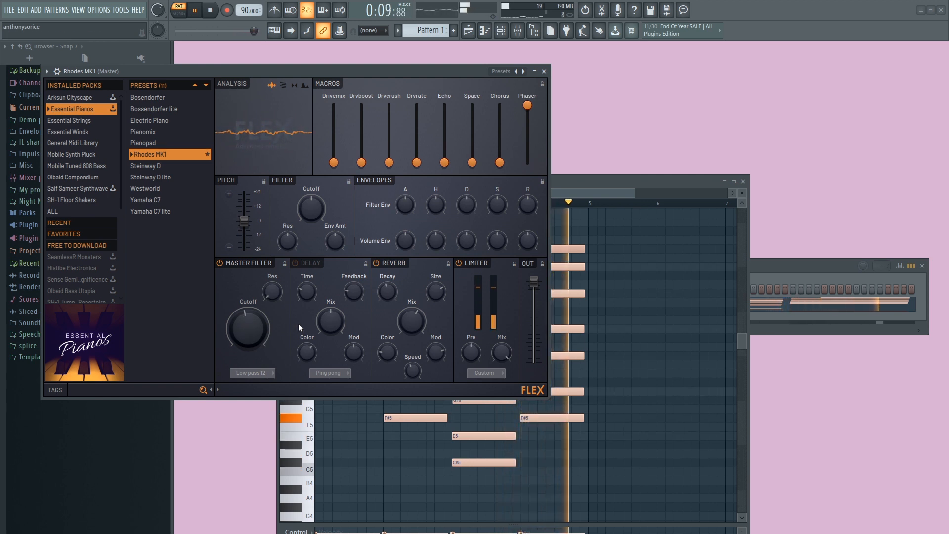
left_click(733, 182)
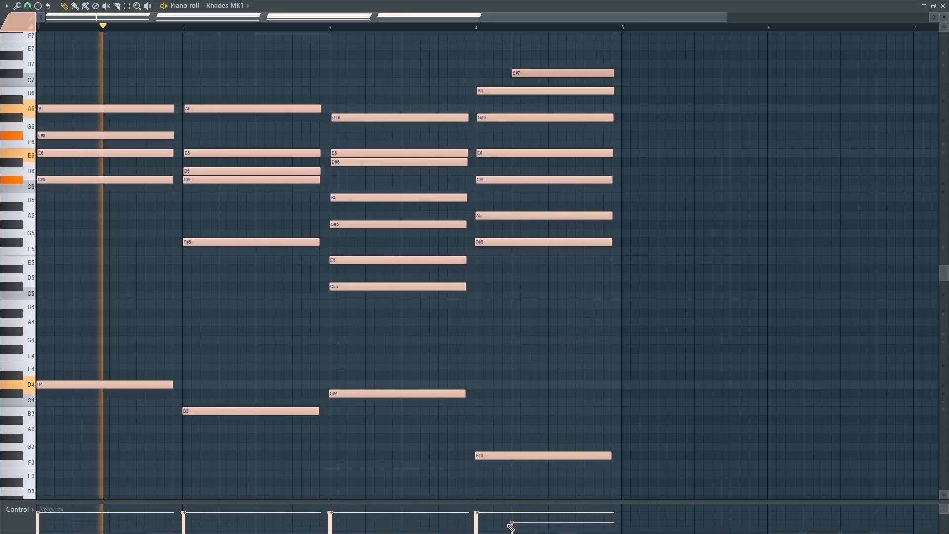
left_click(486, 28)
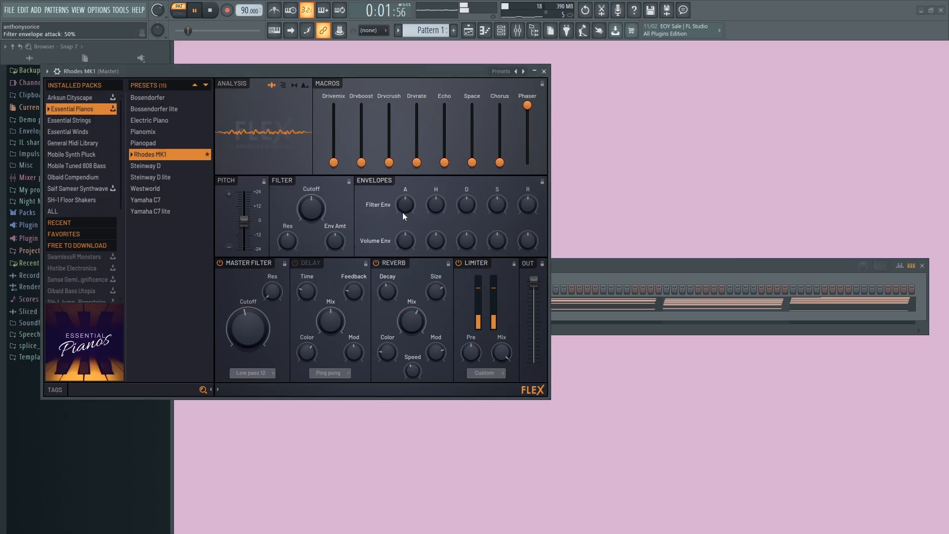
key("space")
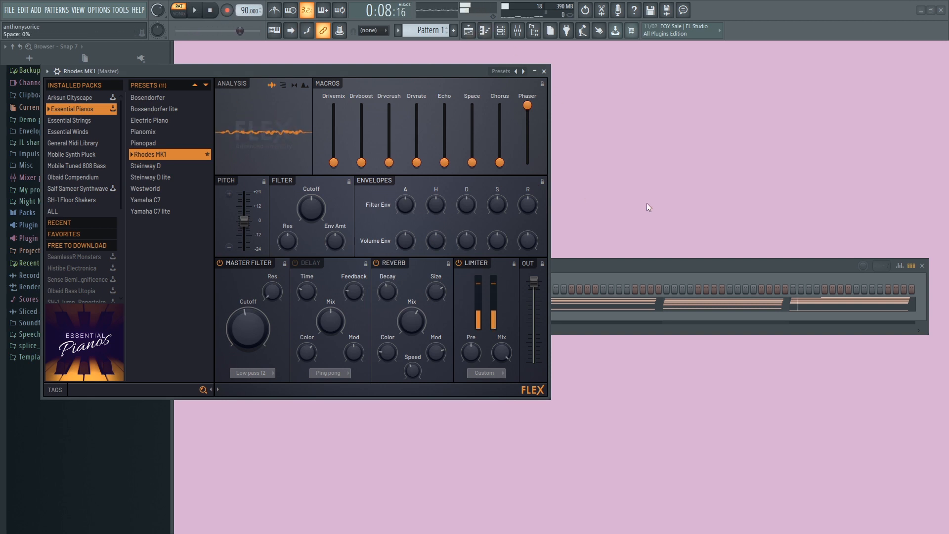
Add a Sytrus instrument to the channel rack and move its window clear of the FLEX preset lists.
left_click(660, 272)
left_click(340, 326)
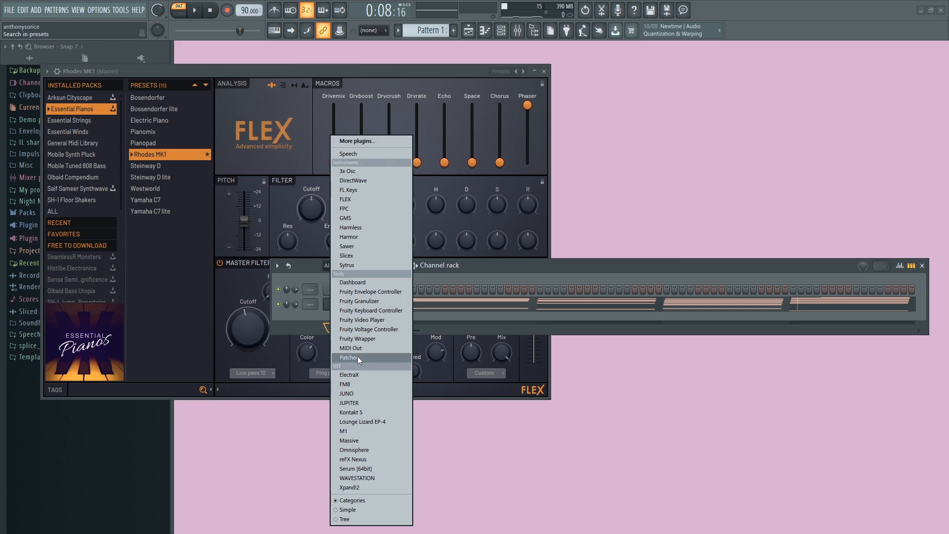
left_click(368, 265)
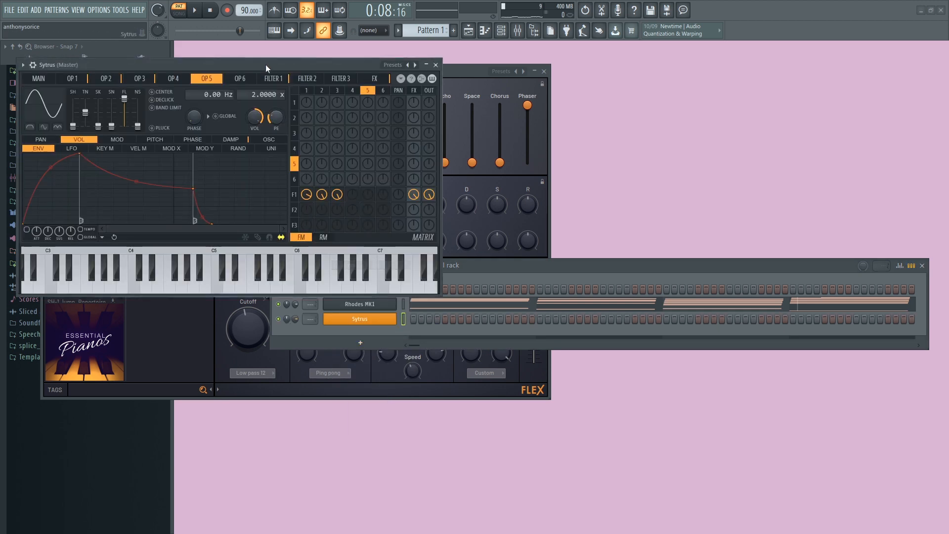
left_click_drag(265, 64, 481, 175)
left_click(240, 175)
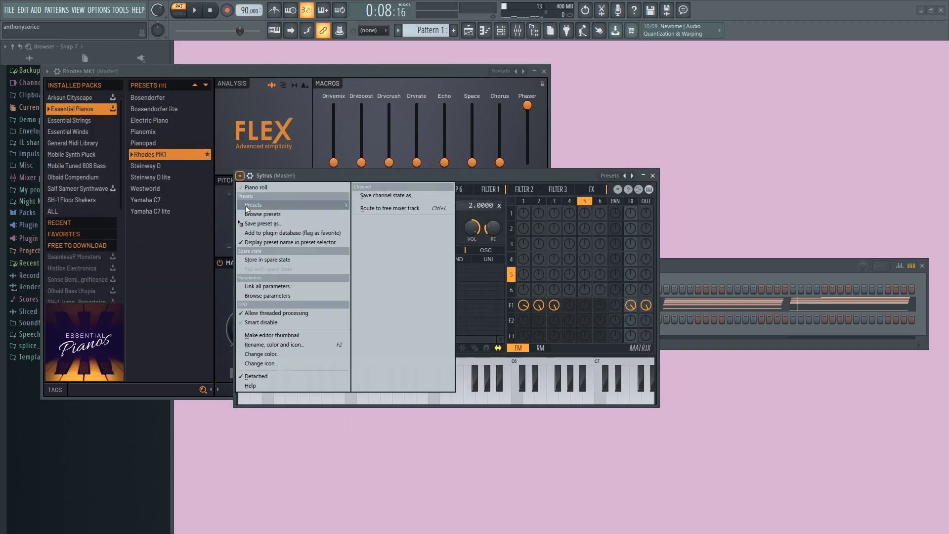
mouse_move(259, 200)
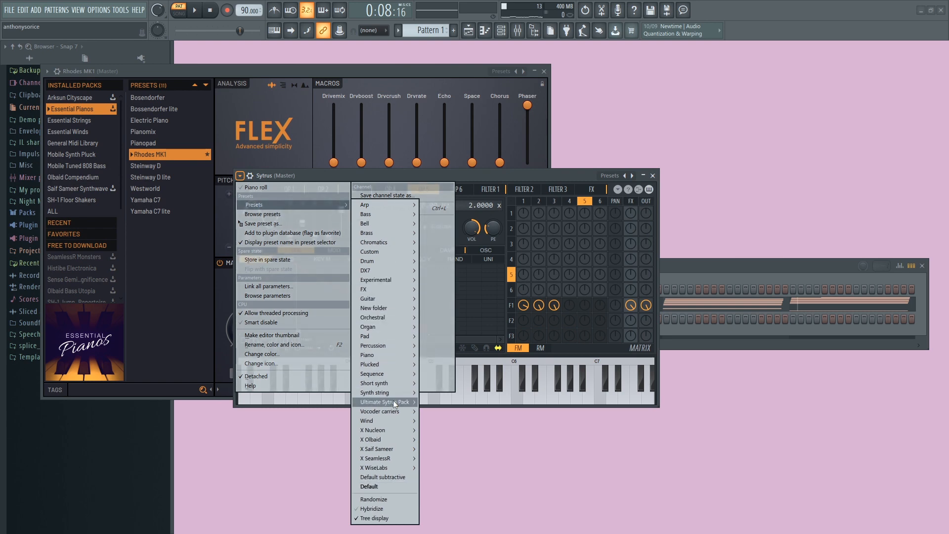
mouse_move(394, 401)
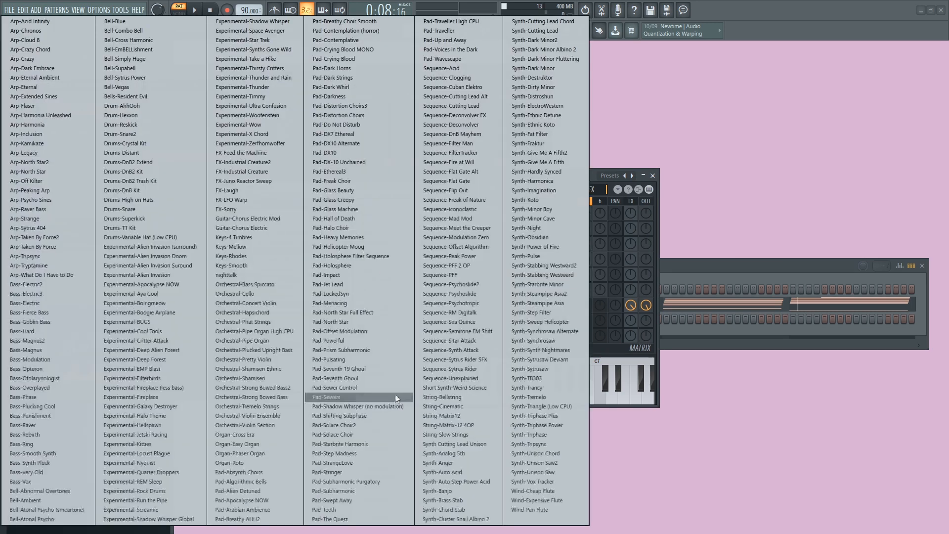
left_click(589, 181)
Load the Choir preset from the Synth string category in Sytrus and close both the Sytrus and FLEX windows.
left_click(240, 176)
mouse_move(261, 202)
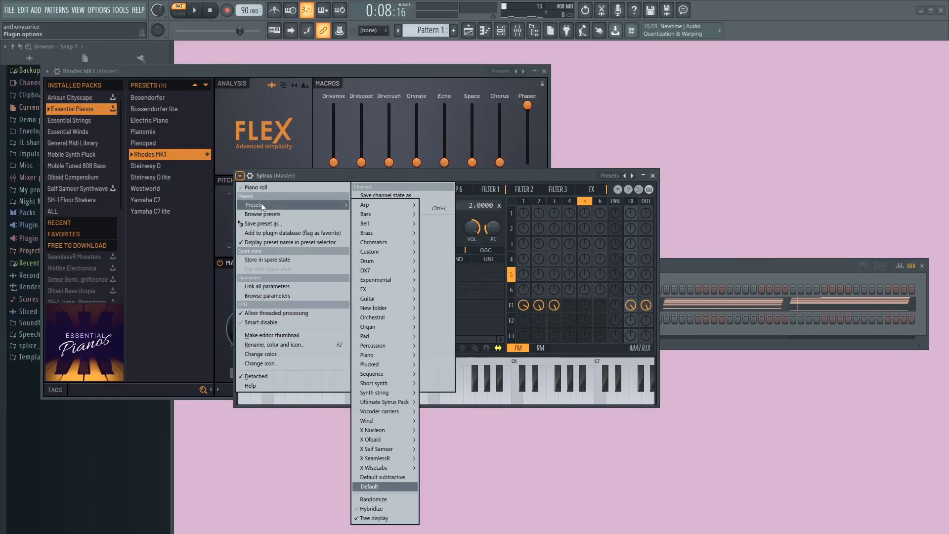
mouse_move(393, 393)
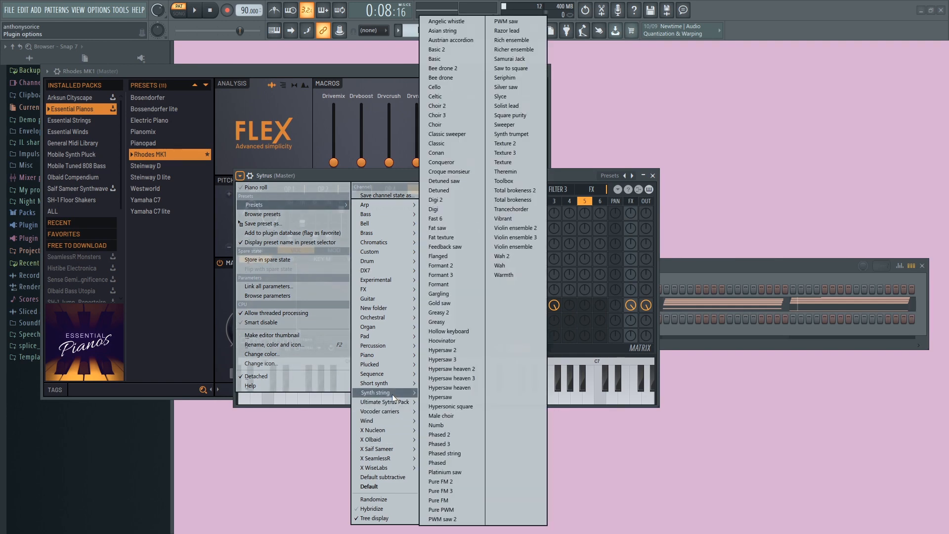
left_click(460, 124)
left_click(654, 175)
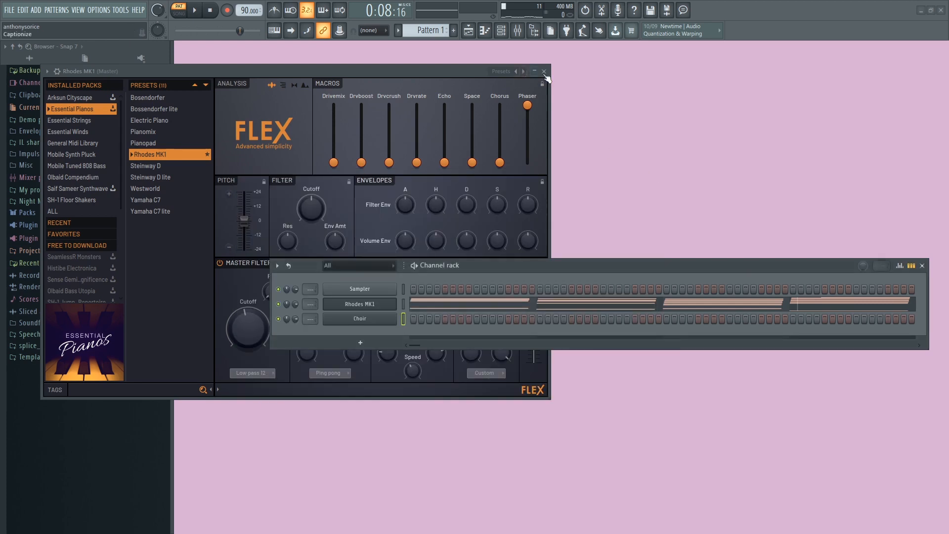
left_click(544, 71)
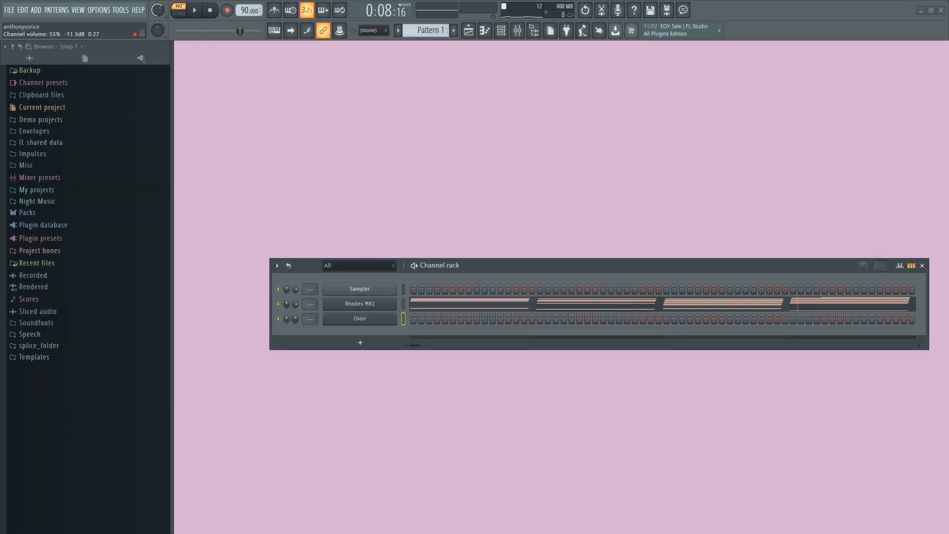
Open the Choir piano roll, draw E5 and A4 notes about one bar long in bar 1, and audition them.
right_click(341, 318)
left_click(425, 321)
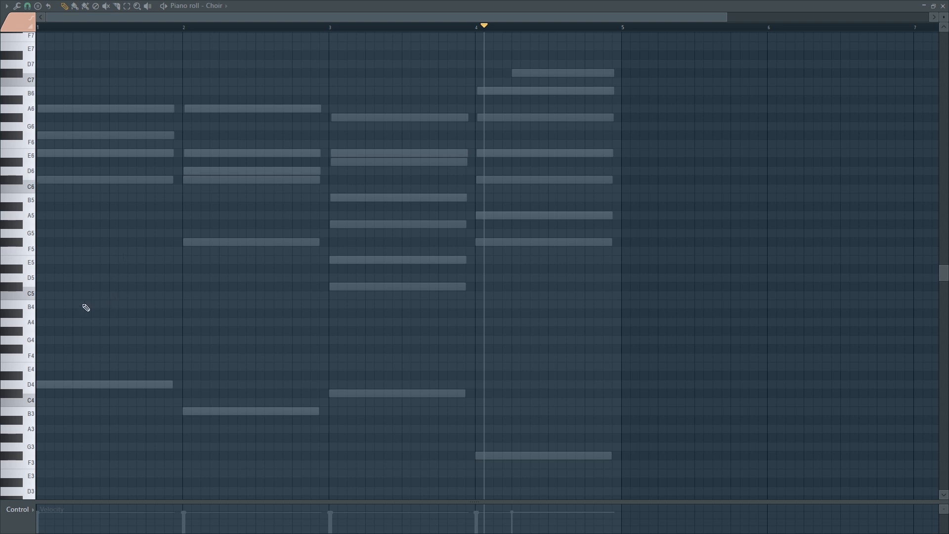
left_click(46, 267)
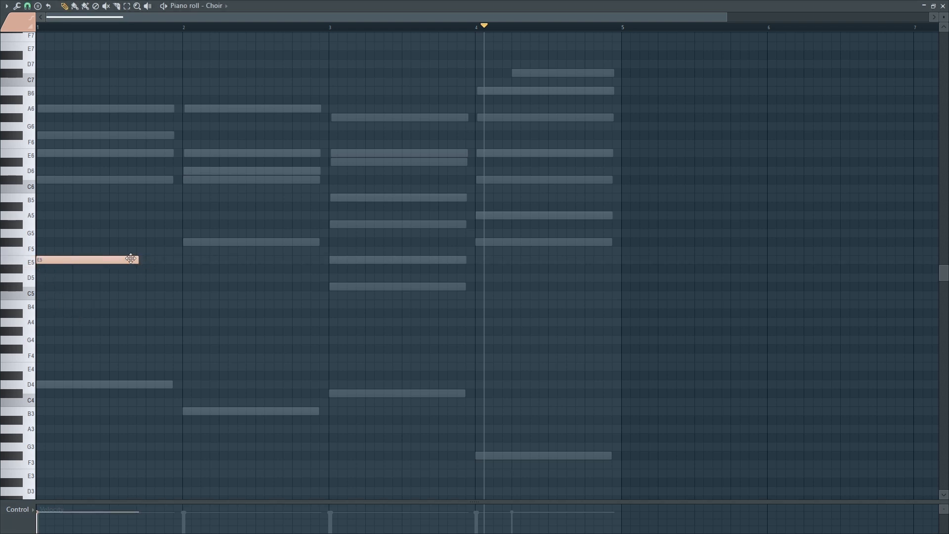
left_click_drag(139, 261, 179, 260)
left_click_drag(69, 324, 48, 323)
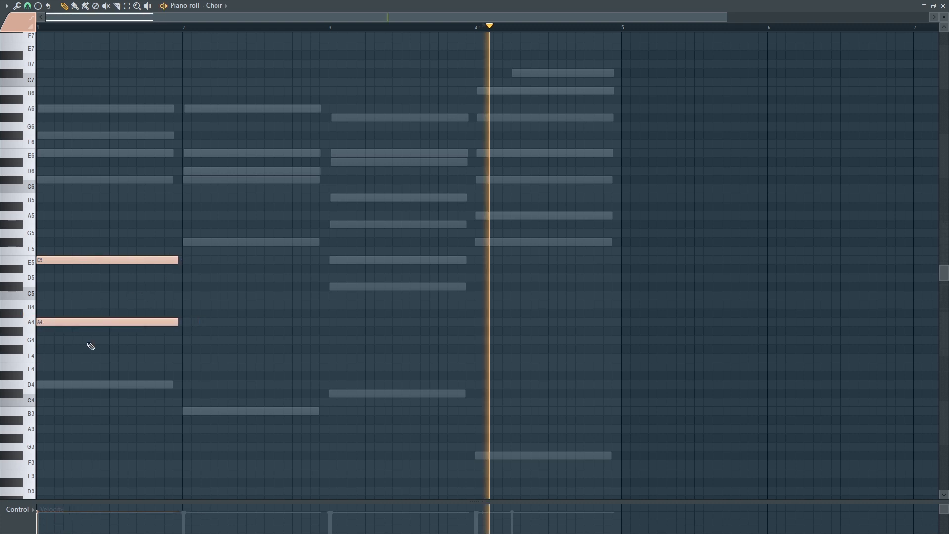
key("space")
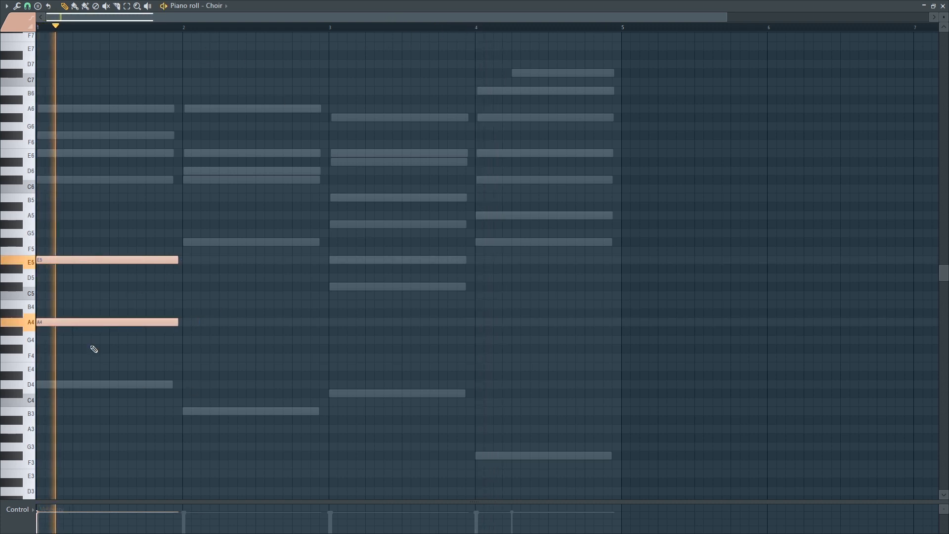
key("space")
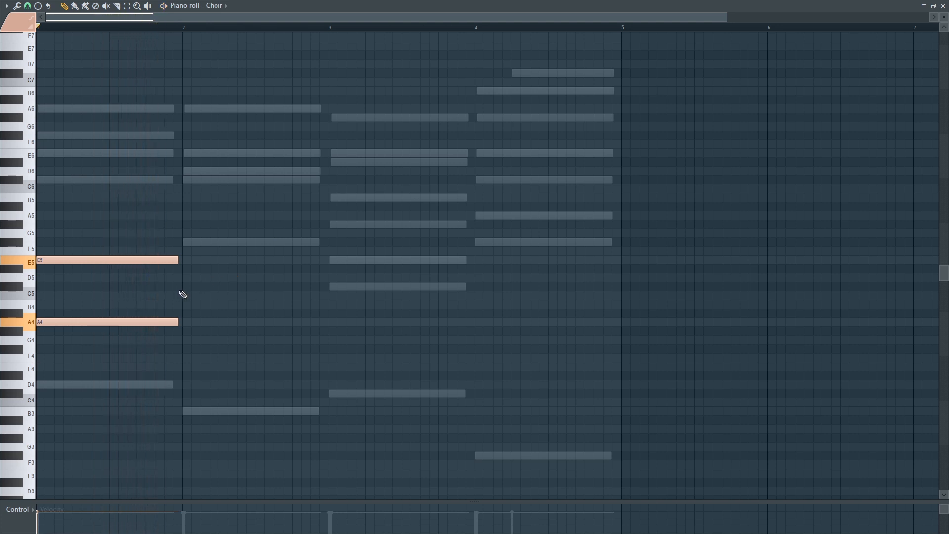
Draw one-bar Choir notes C#5 and A4 in bar 2, and C#5 and G#4 in bar 3, with the pattern playing.
left_click_drag(214, 283, 220, 293)
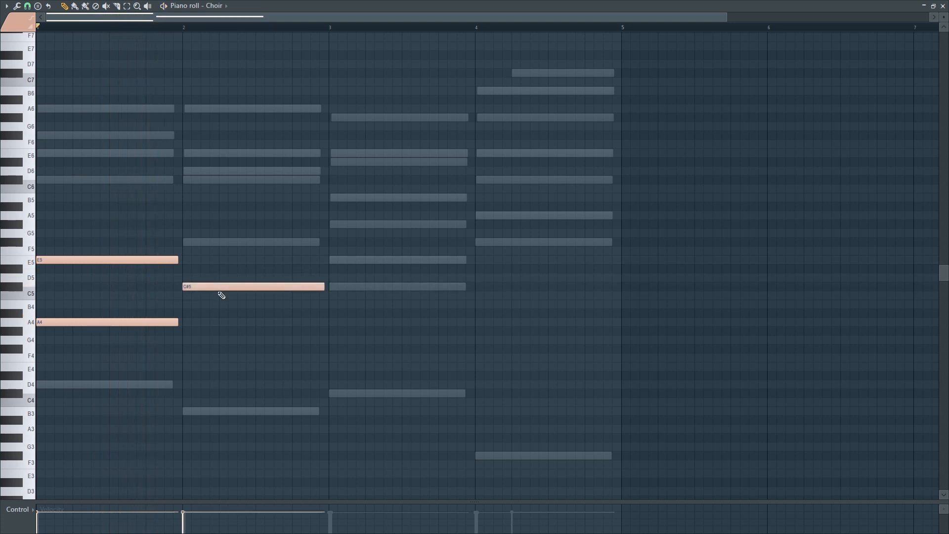
key("space")
left_click_drag(186, 335, 193, 321)
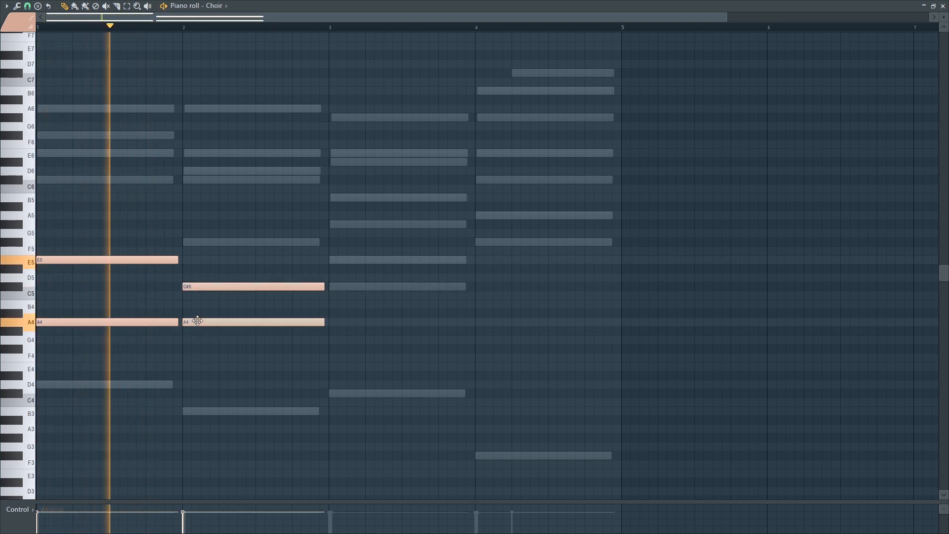
mouse_move(340, 266)
left_mouse_down()
mouse_move(363, 260)
mouse_move(346, 289)
left_mouse_up()
left_click_drag(345, 336, 365, 330)
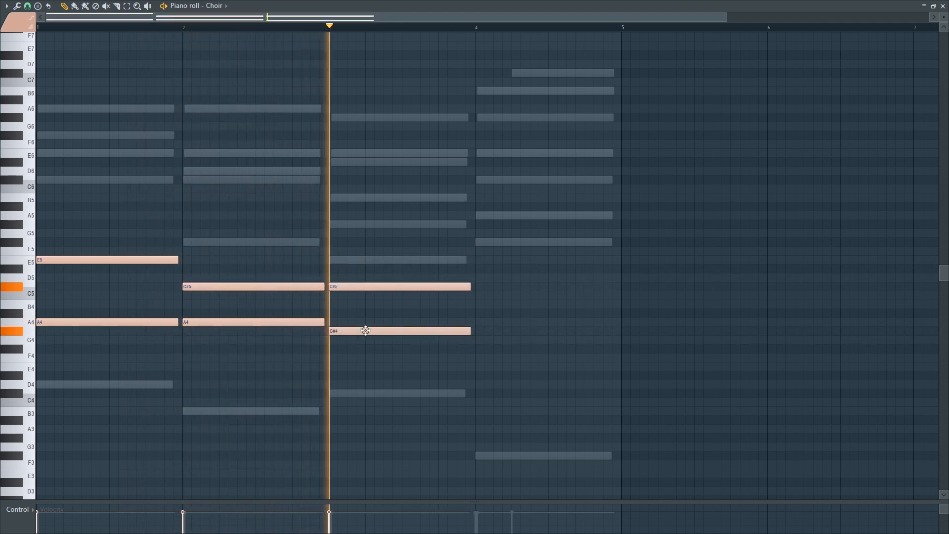
Draw F#5 and A4 notes one bar long in bar 4, listen to the full choir progression and stop playback.
left_click(482, 242)
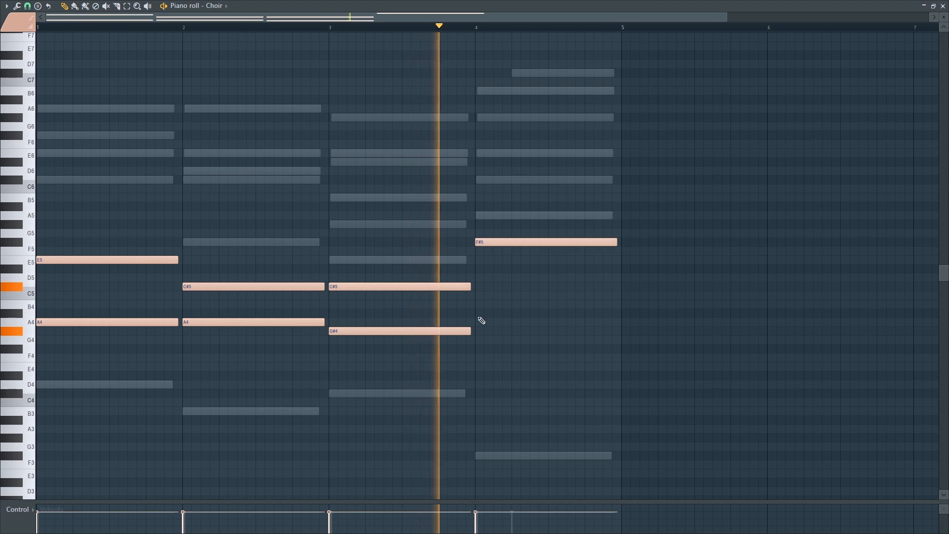
left_click(492, 315)
left_click_drag(492, 314, 489, 323)
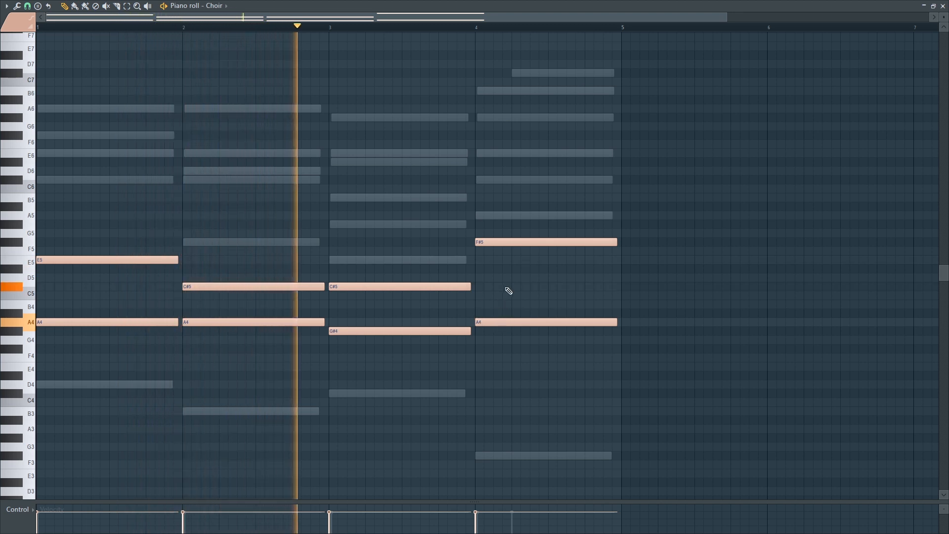
scroll(507, 296, "up", 2)
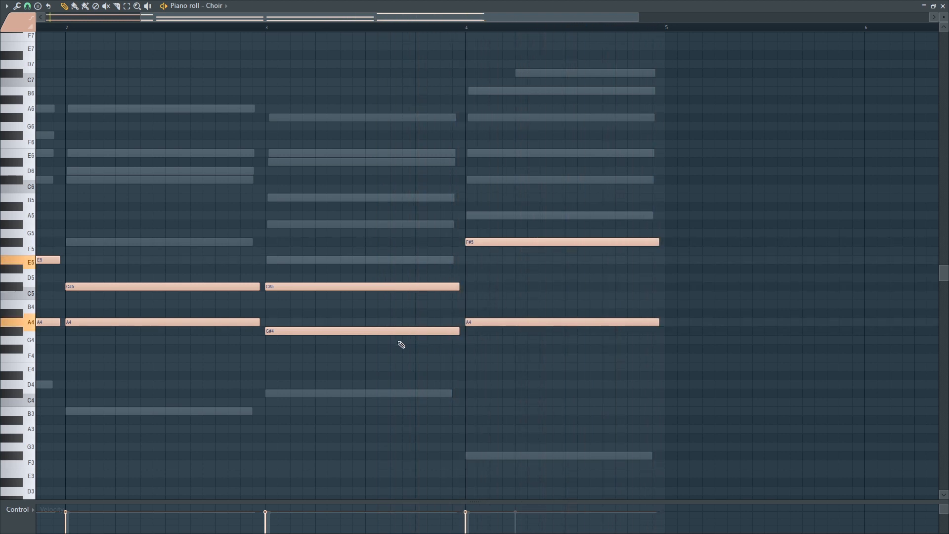
key("space")
Stretch the Choir notes to close the gaps up to each following bar line and close the piano roll.
scroll(341, 318, "down", 4)
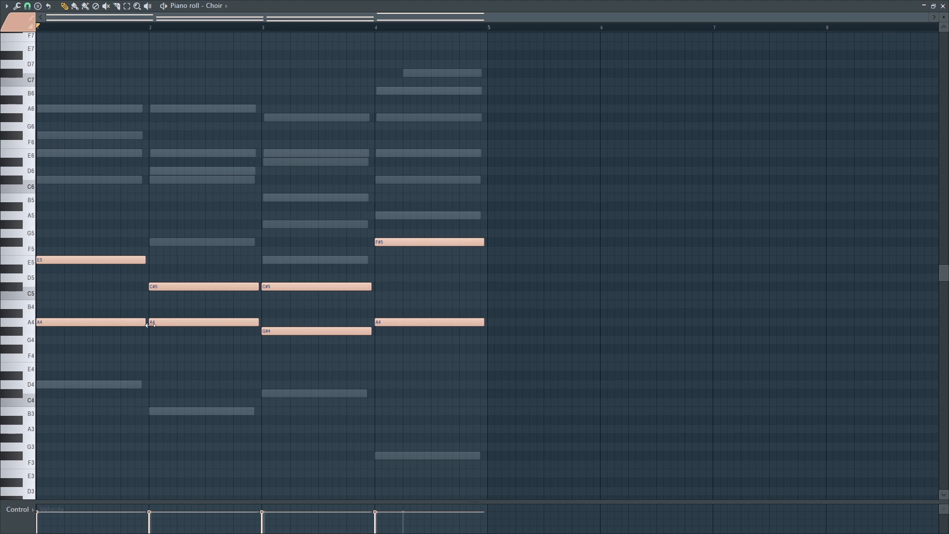
scroll(150, 325, "up", 5)
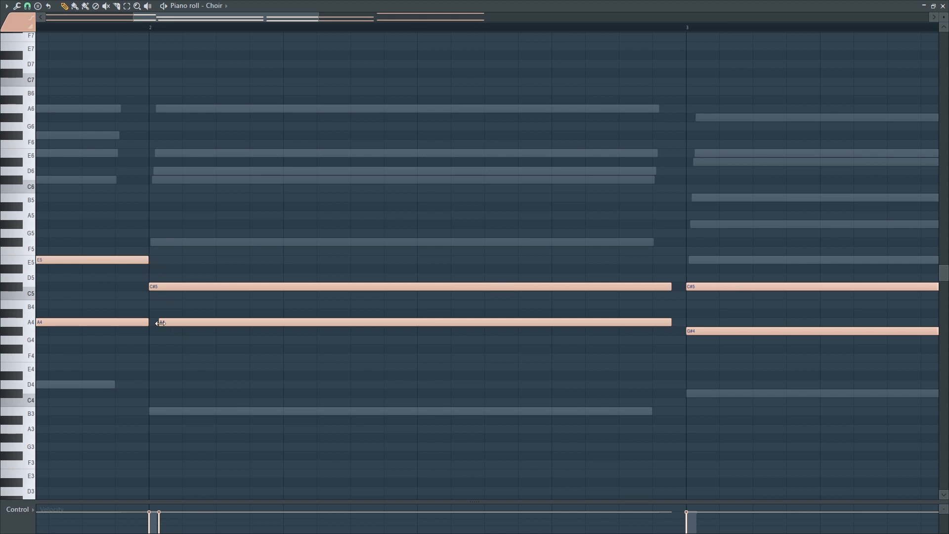
left_click_drag(160, 323, 153, 325)
scroll(684, 320, "down", 4)
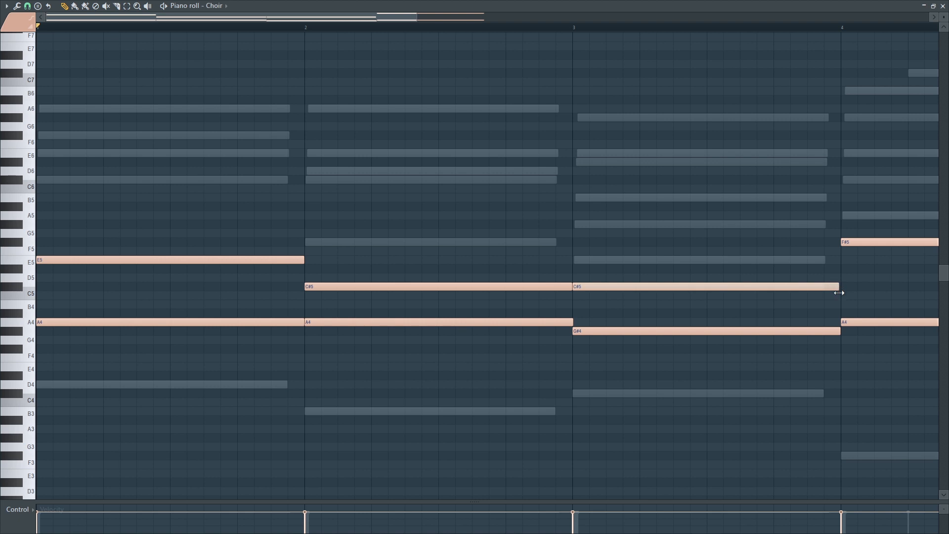
scroll(816, 259, "down", 2)
scroll(799, 320, "up", 3)
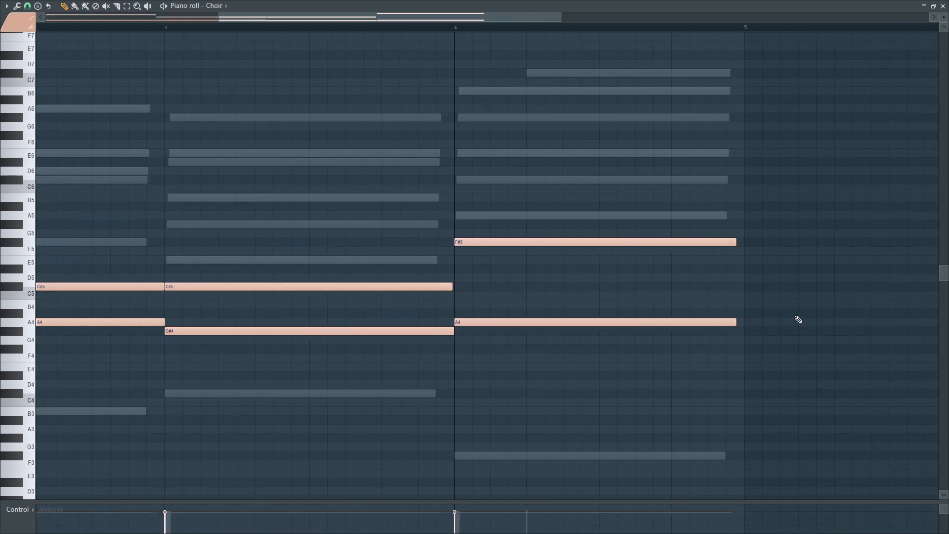
scroll(799, 320, "up", 2)
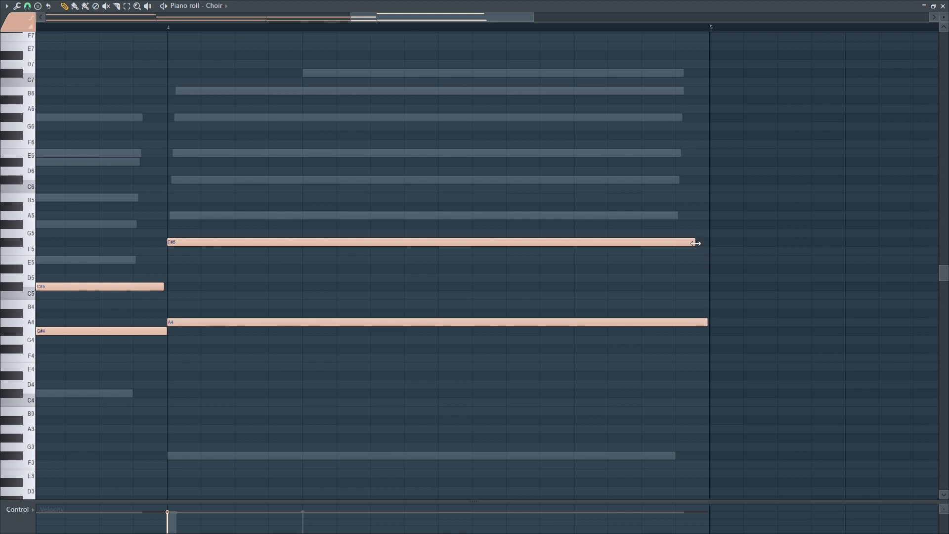
left_click(943, 6)
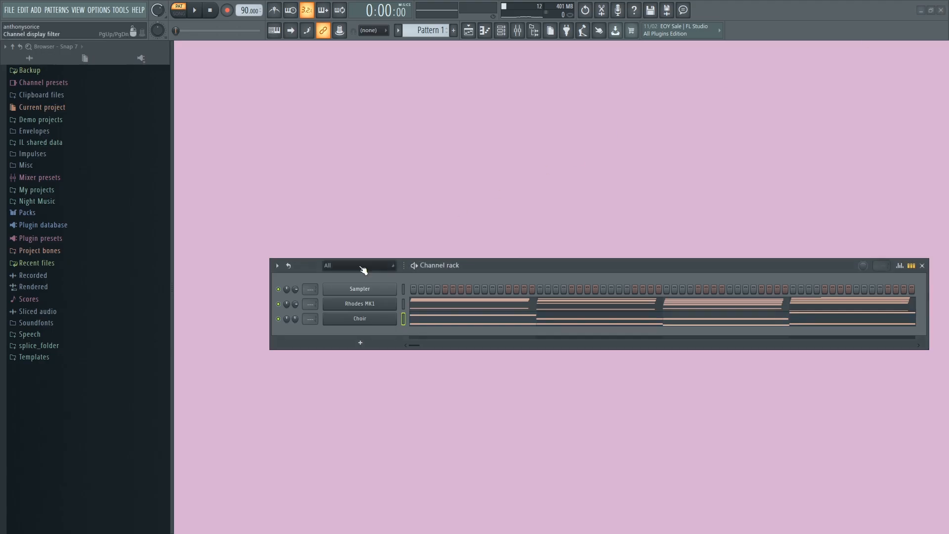
Route the Choir channel to mixer Insert 1 and load Fruity Parametric EQ 2 into its first effect slot.
double_click(310, 319)
left_click(747, 303)
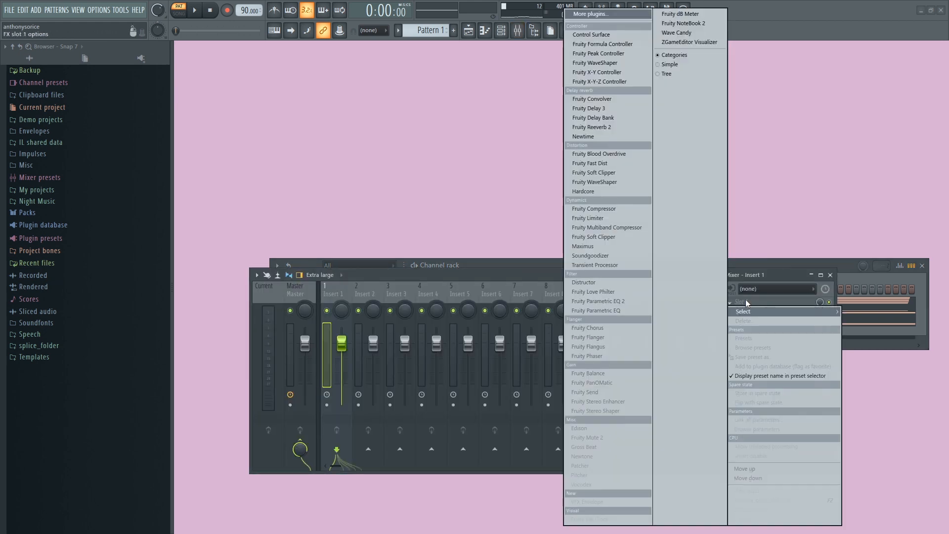
left_click(598, 302)
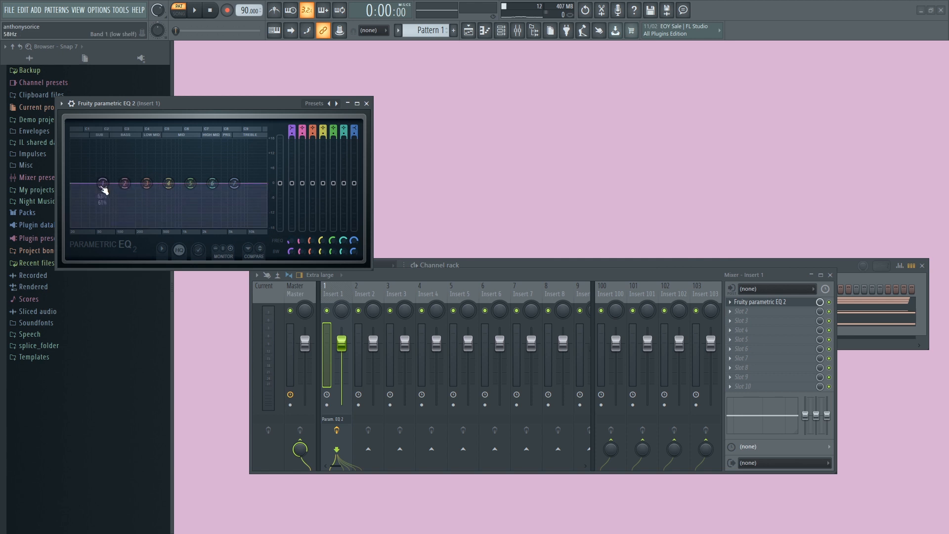
Cut the choir's low end by pulling EQ band 1 down to -18 dB and its frequency up to a little above 421 Hz.
key("space")
left_click_drag(103, 185, 113, 183)
left_click(211, 12)
left_click_drag(99, 183, 154, 224)
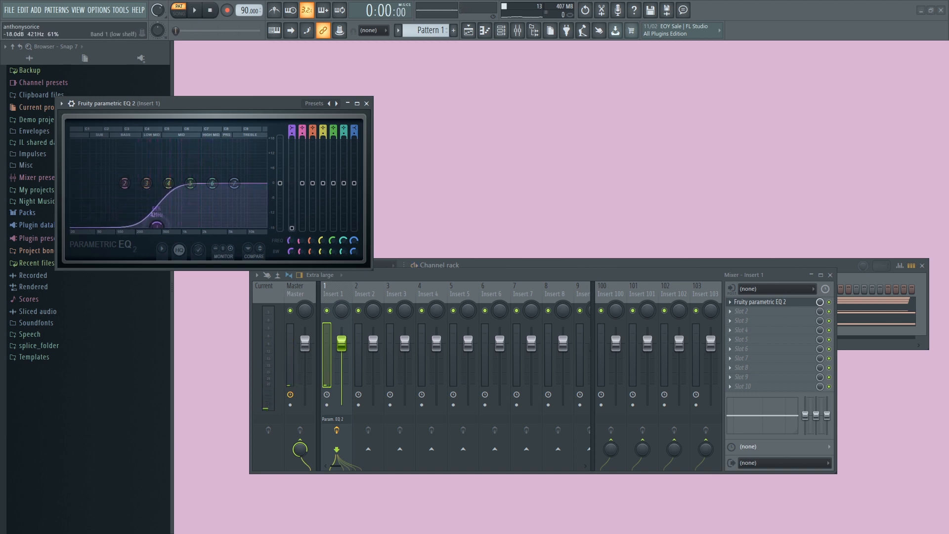
Lower the Insert 1 fader to about -4.2 dB during playback and route the Rhodes MK1 channel to mixer track 2.
key("space")
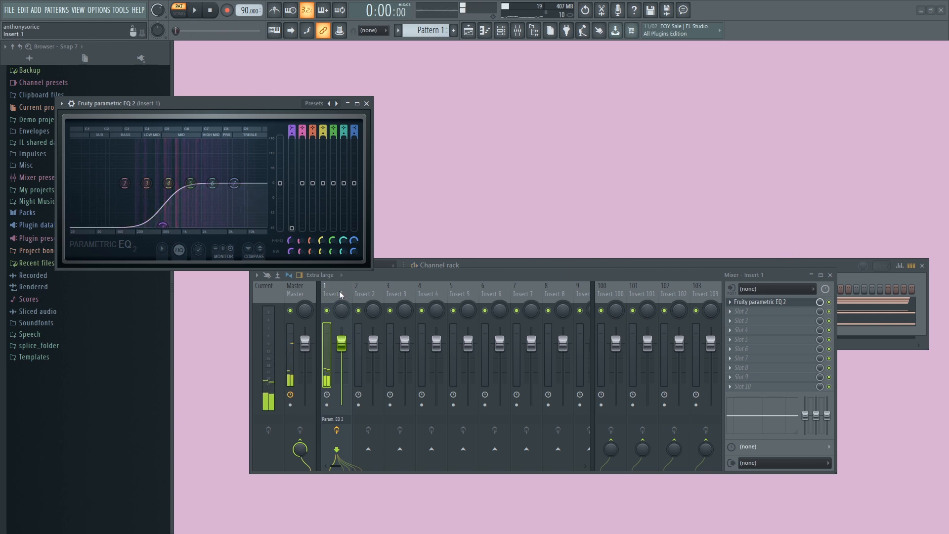
left_click_drag(342, 344, 341, 355)
key("space")
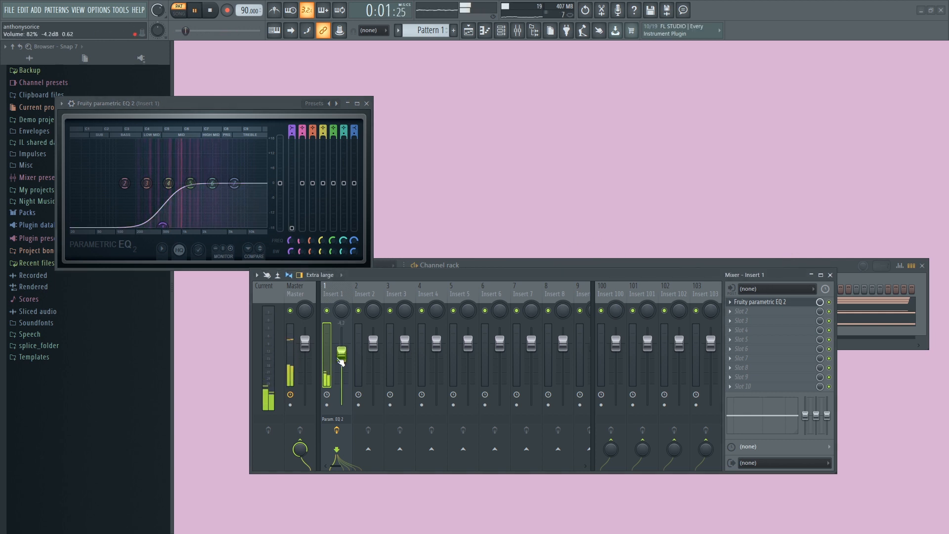
left_click(588, 262)
key("space")
left_click_drag(310, 304, 310, 297)
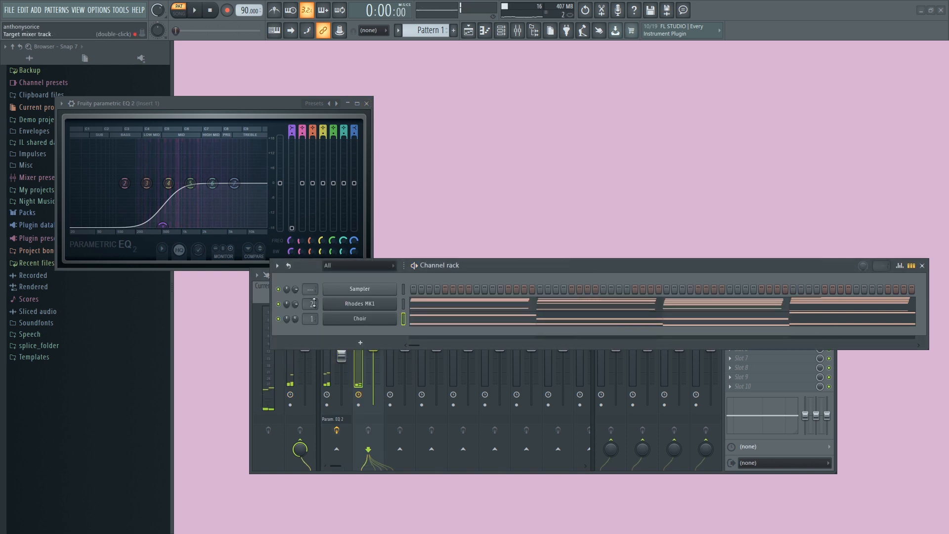
Move the channel rack up off the mixer faders and rebalance during playback, with Insert 1 at about -2.8 dB and Insert 2 slightly lowered.
key("space")
left_click_drag(492, 265, 481, 215)
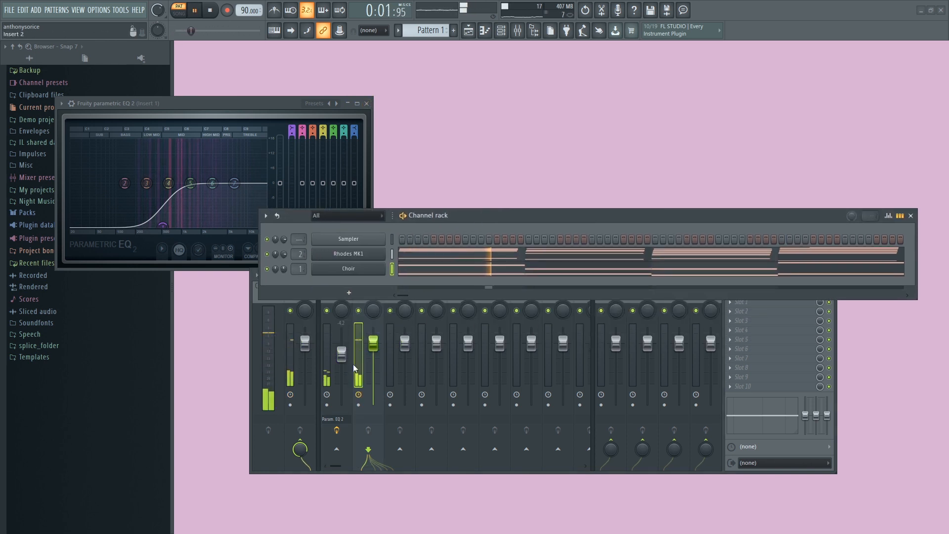
left_click(353, 364)
key("space")
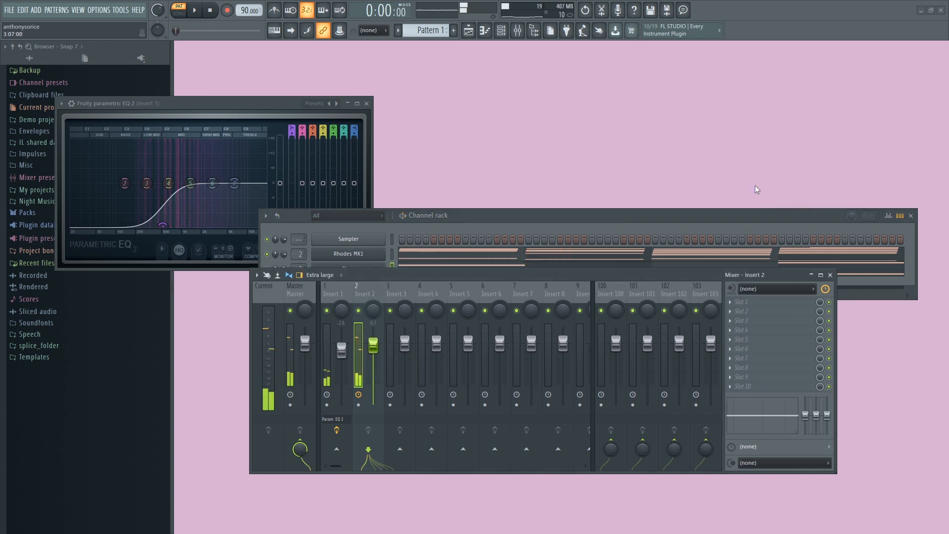
Delete the unused Sampler channel from the channel rack and close the Parametric EQ 2 window.
right_click(360, 243)
left_click(437, 343)
left_click(517, 305)
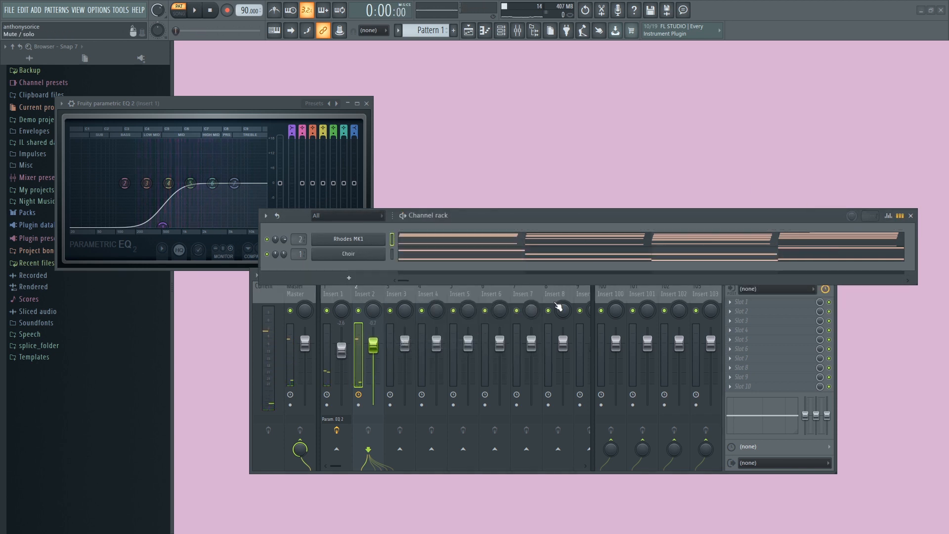
left_click(366, 103)
Browse to the Kicks folder of the Drums pack and audition Minimal Kick 13 and Minimal Kick 08.
left_click(27, 213)
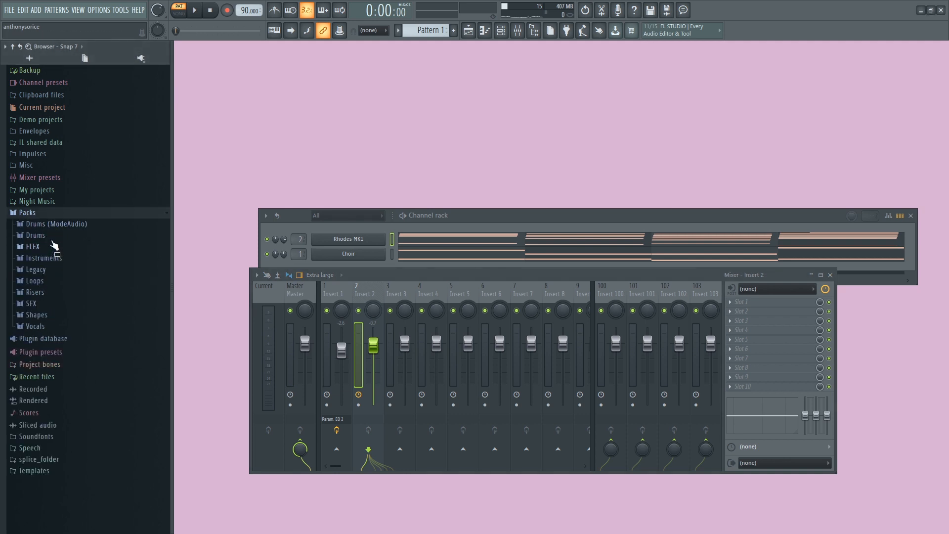
left_click(35, 235)
left_click(59, 270)
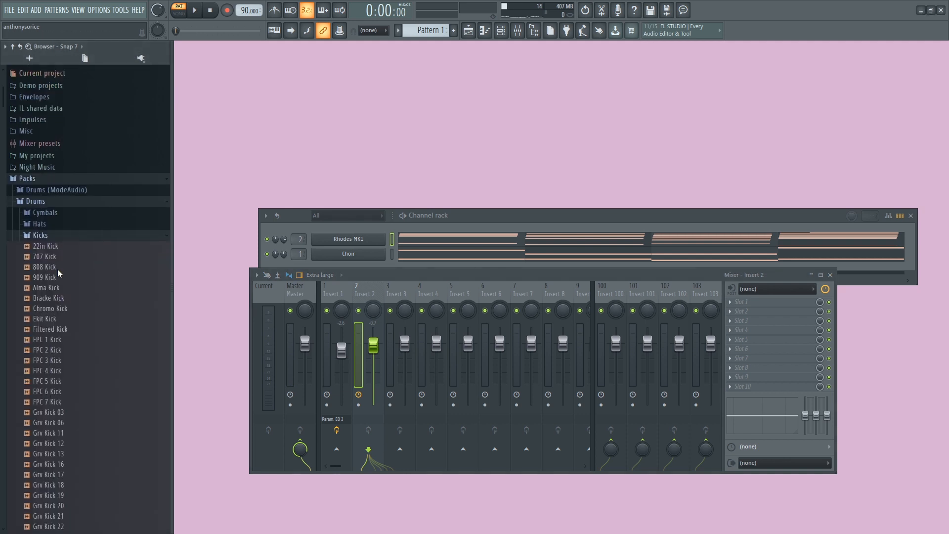
scroll(71, 280, "down", 15)
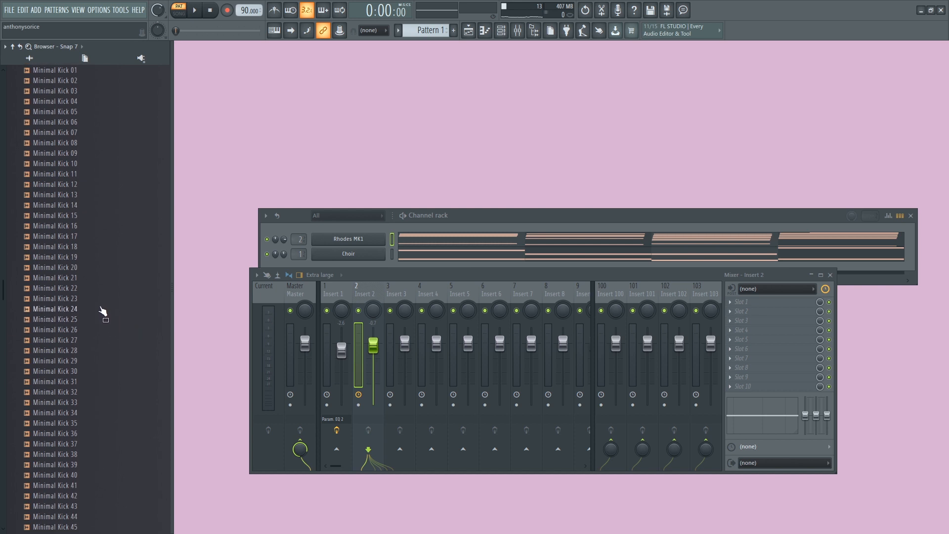
scroll(94, 312, "up", 2)
left_click(69, 259)
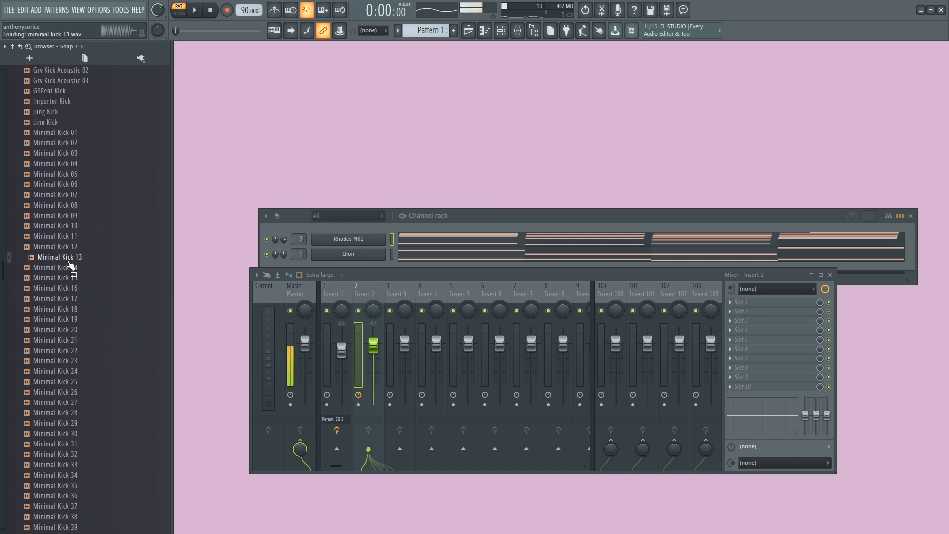
left_click(60, 205)
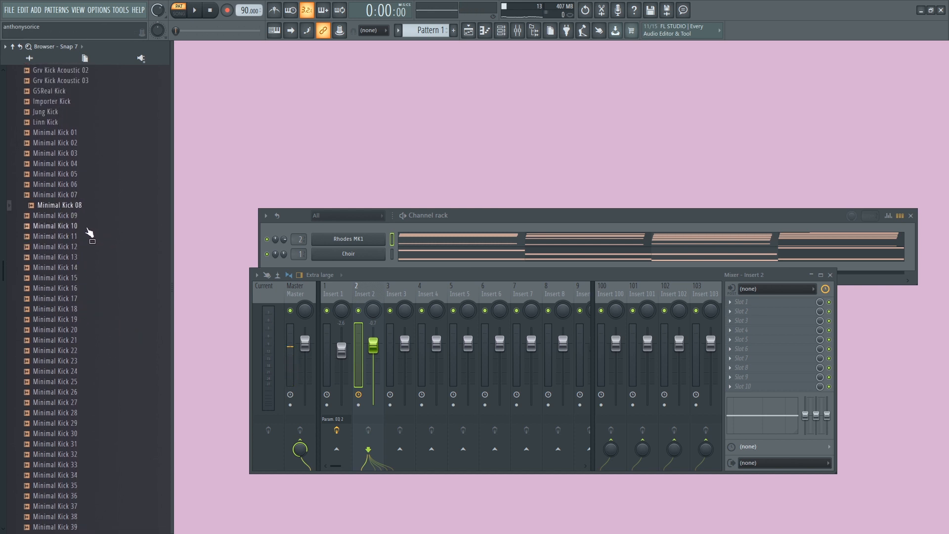
Move the channel rack clear of the mixer, audition more Minimal Kick samples and add Minimal Kick 04 as a new channel.
left_click_drag(569, 217, 564, 187)
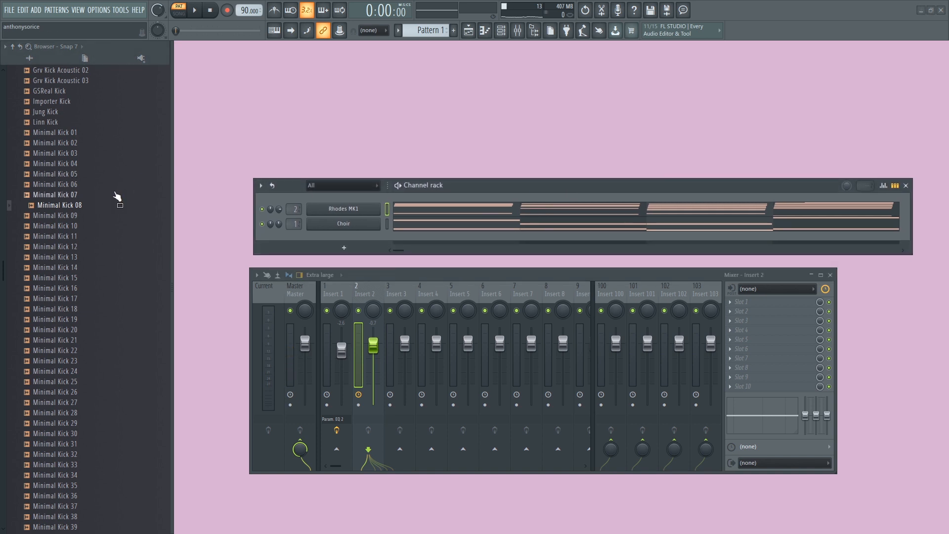
left_click(80, 177)
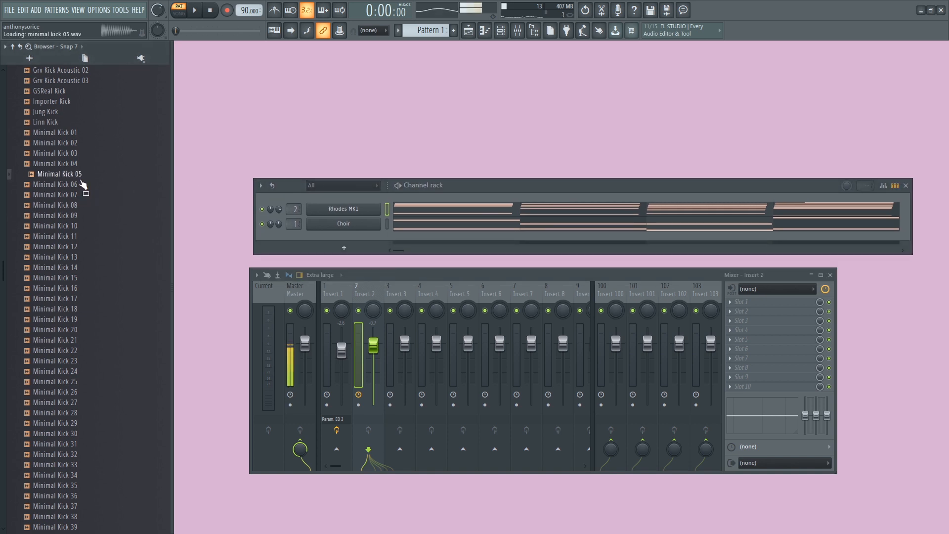
left_click(72, 185)
left_click(75, 165)
left_click(75, 155)
left_click(78, 175)
left_click_drag(76, 177, 344, 242)
Lower the Minimal Kick 04 channel's filter Mod X to about 83%, audition it at C5 and close its settings.
left_click(344, 239)
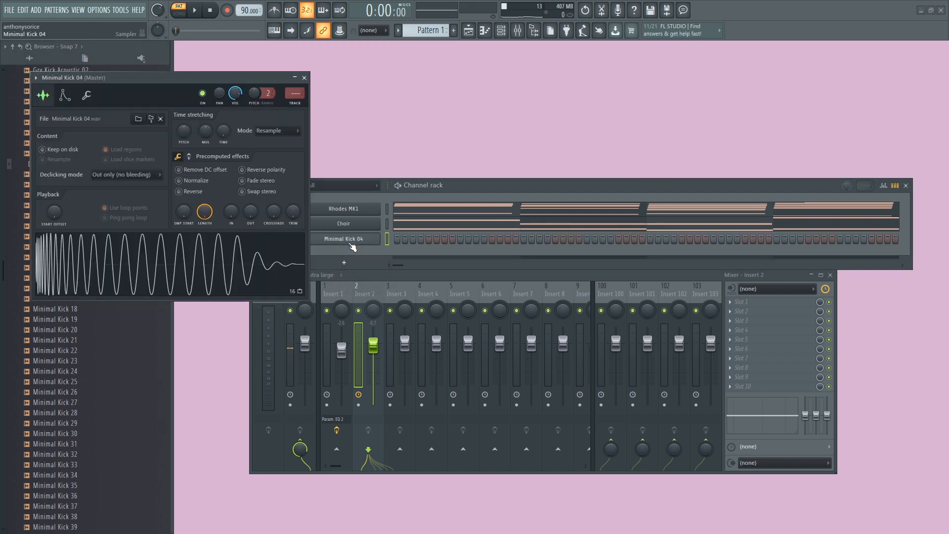
left_click(65, 95)
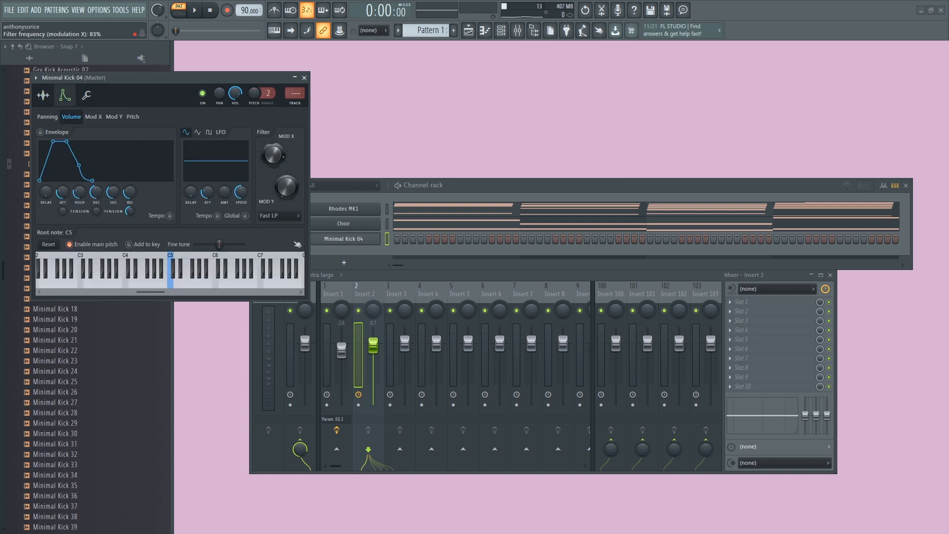
left_click(172, 284)
left_click(171, 282)
left_click_drag(279, 149, 274, 164)
left_click(171, 280)
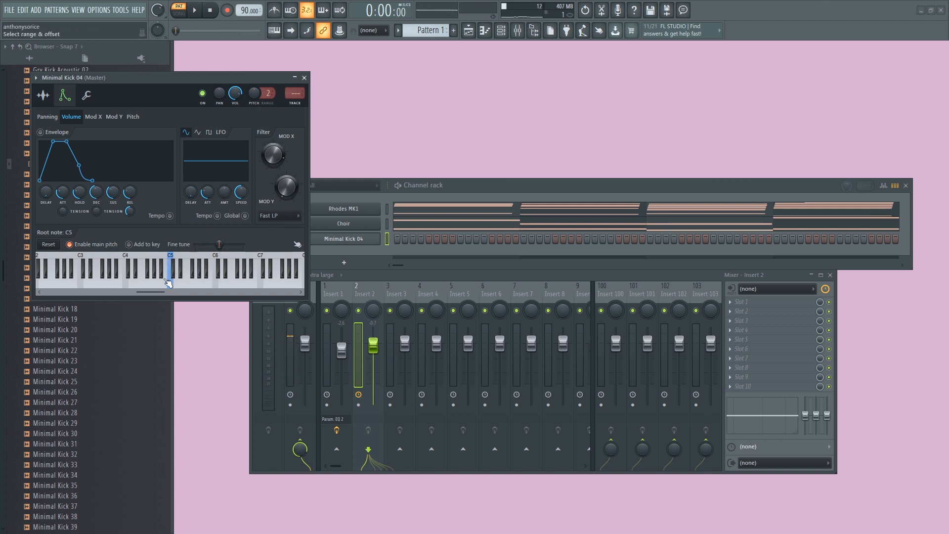
left_click(171, 282)
left_click(304, 77)
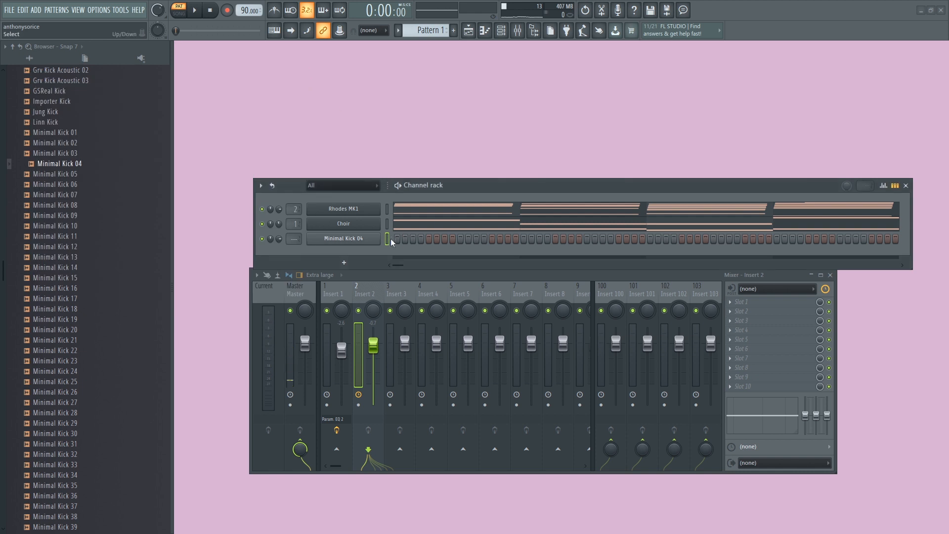
Collapse the Kicks folder, open the Drums pack's Snares folder and add 808 Snare as a new channel.
scroll(112, 177, "up", 10)
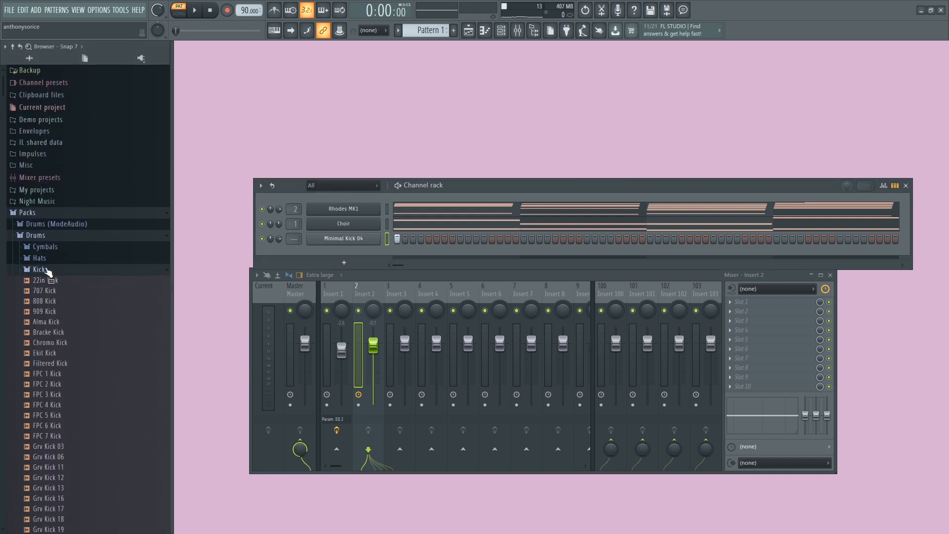
left_click(41, 269)
left_click(54, 314)
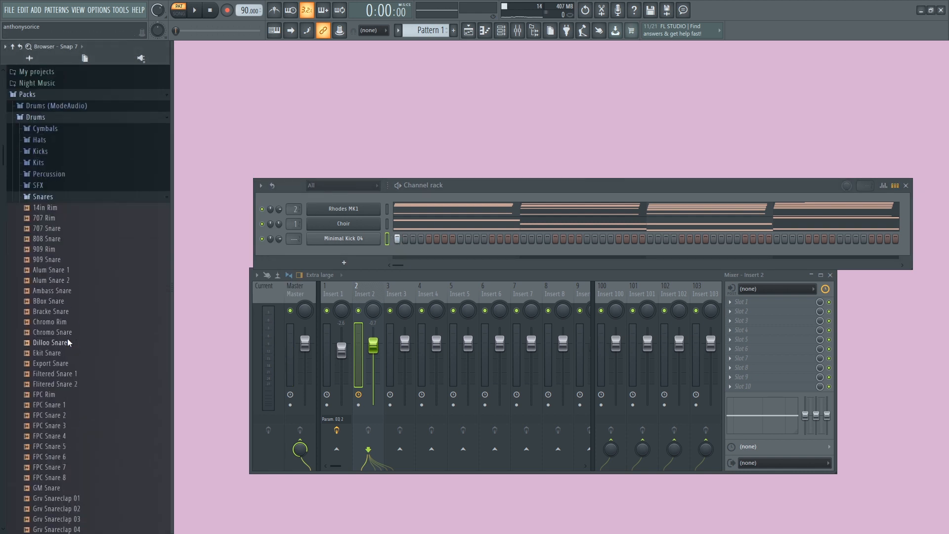
left_click_drag(52, 200, 336, 254)
Place C5 hits for the 808 Snare on beat 3 of the first two bars in its piano roll and duplicate them into bars 3 and 4.
right_click(346, 254)
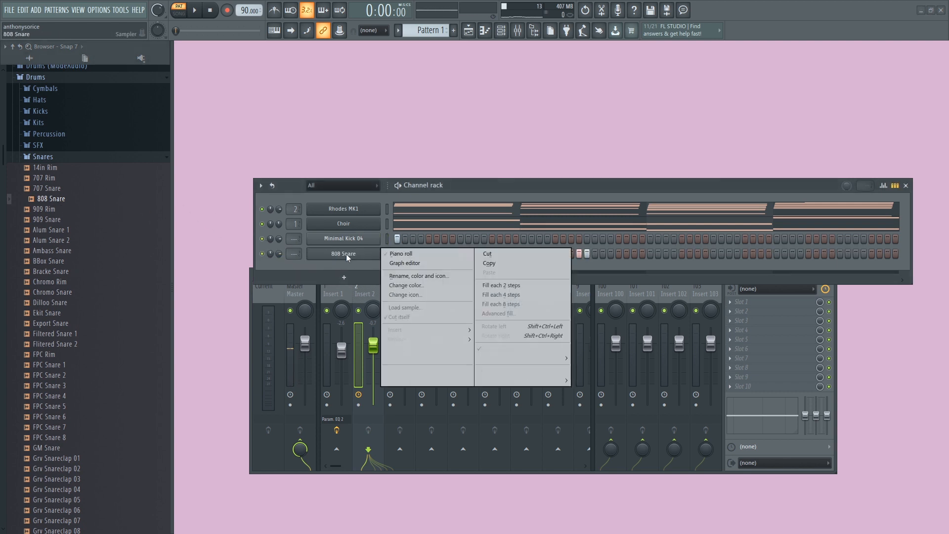
left_click(417, 254)
scroll(517, 75, "down", 2)
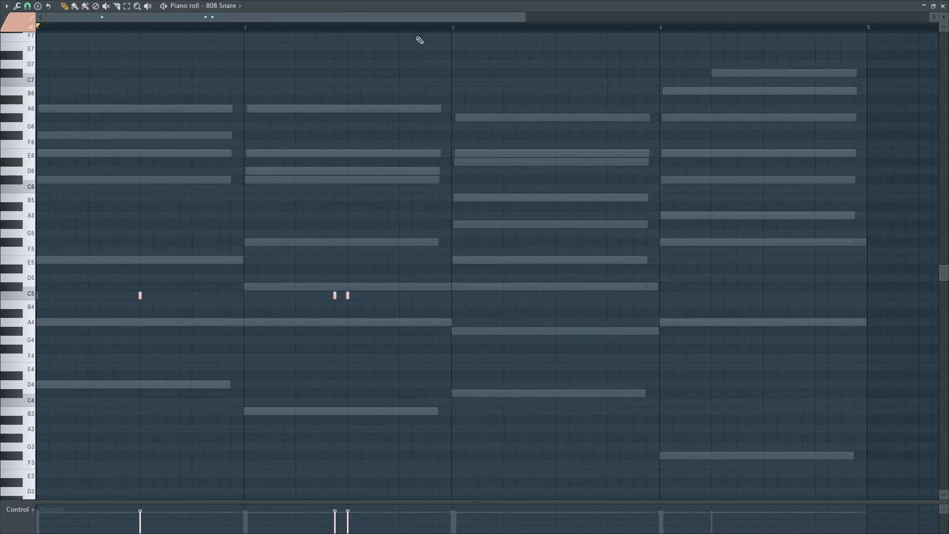
left_click_drag(454, 28, 45, 28)
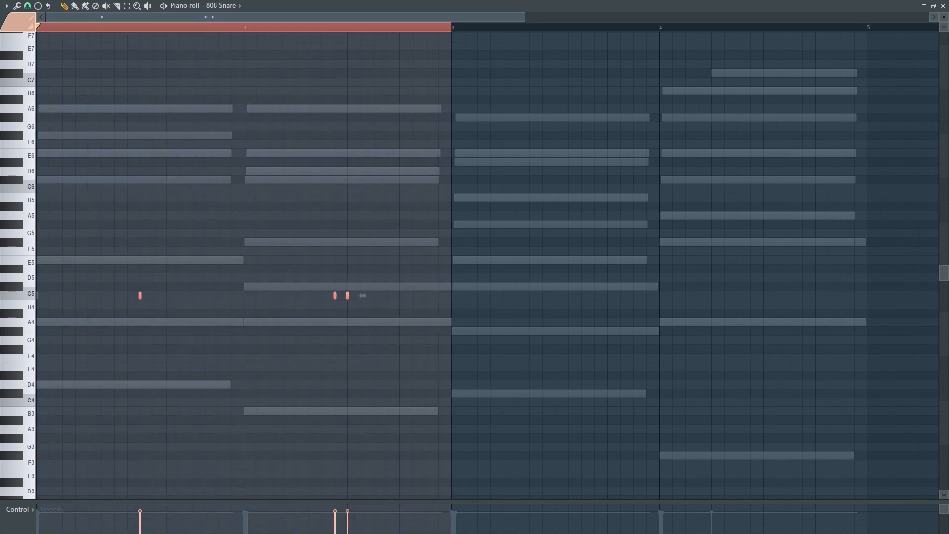
key("ctrl+b")
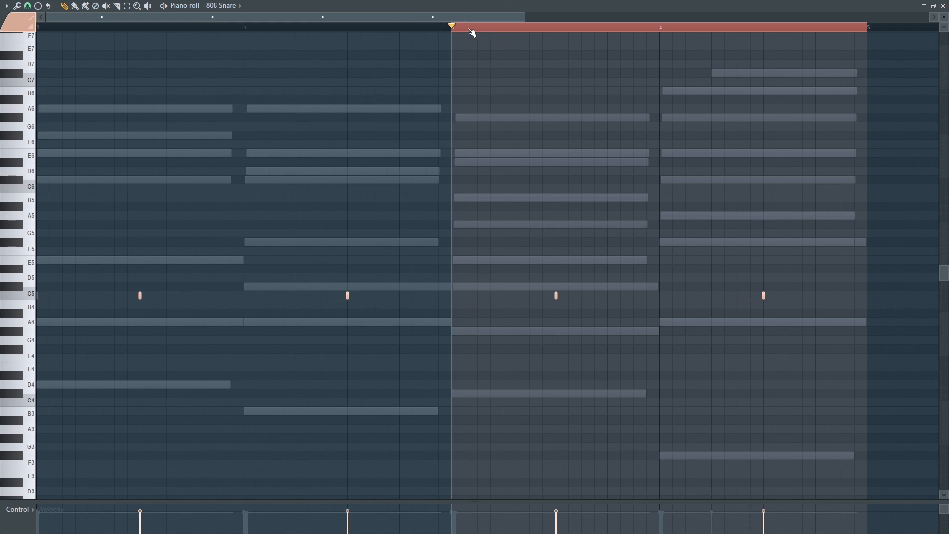
left_click(471, 30)
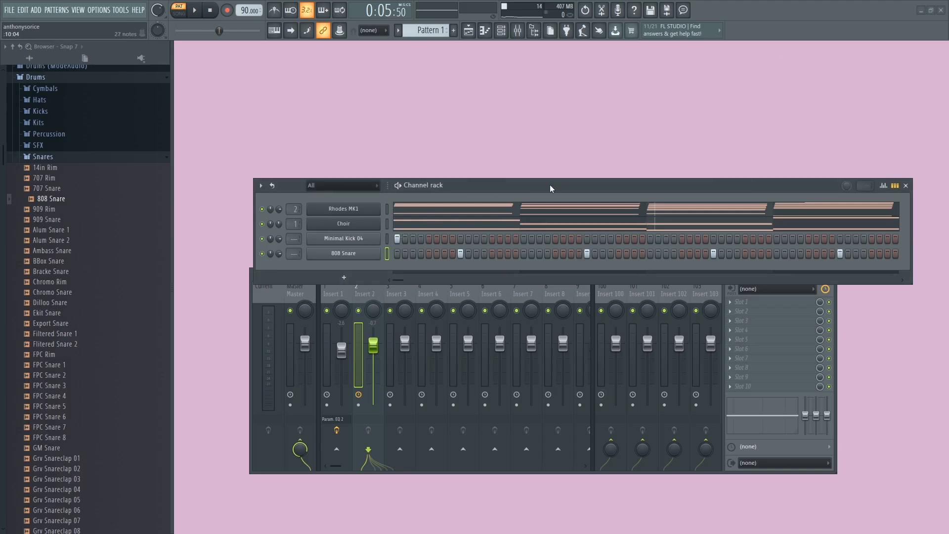
Reposition the channel rack above the mixer's insert tracks and play back the start of the pattern.
left_click_drag(549, 185, 470, 176)
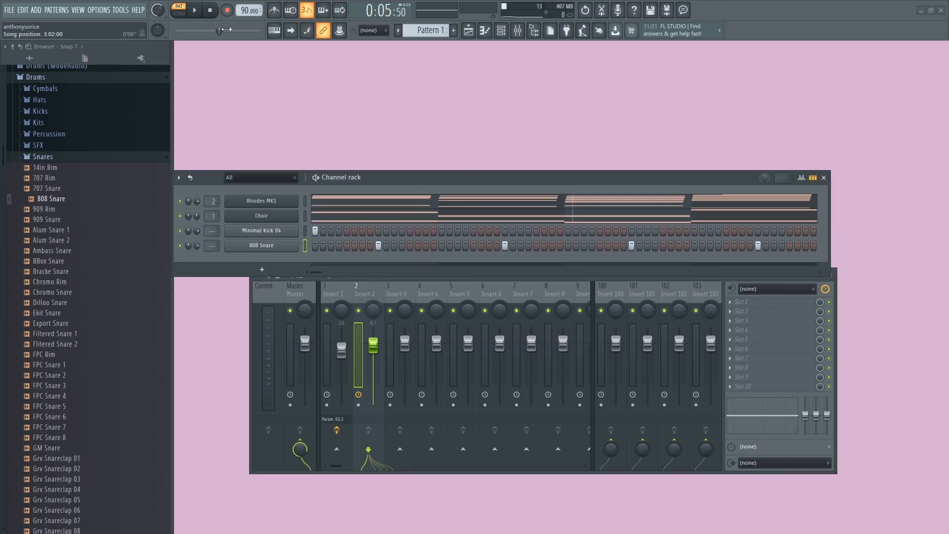
left_click_drag(421, 188, 444, 201)
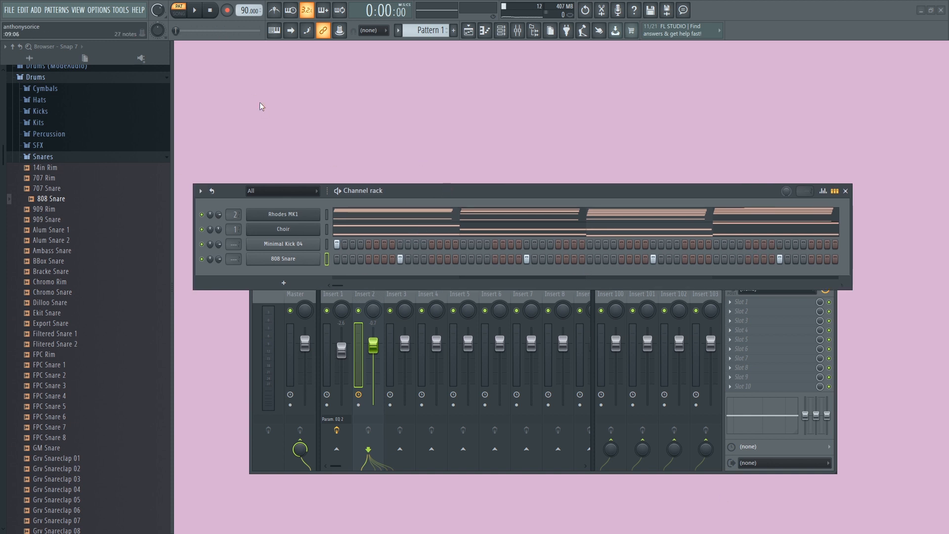
key("space")
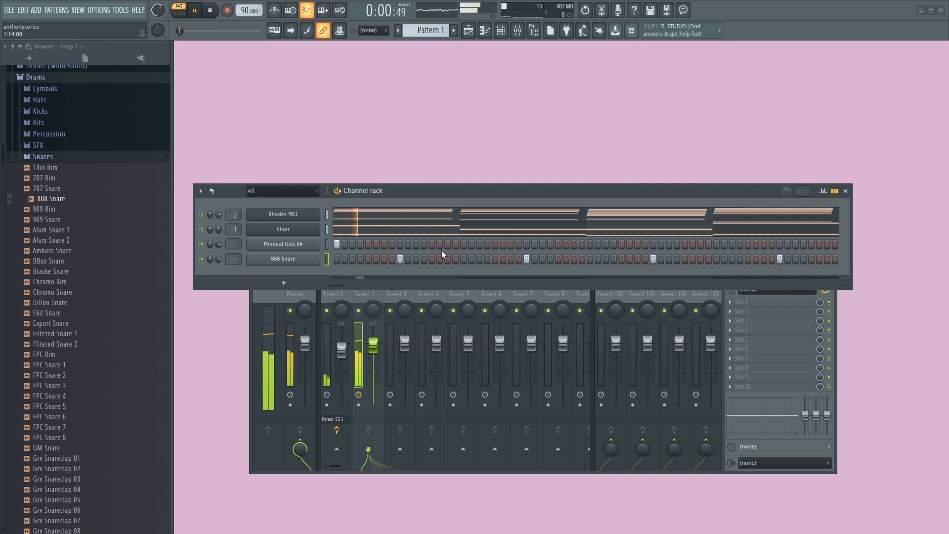
key("space")
Try a Minimal Kick 04 hit on bar 1's step 13, then add kicks at the start of bars 2 and 3 and on bar 3's step 3.
left_click(433, 244)
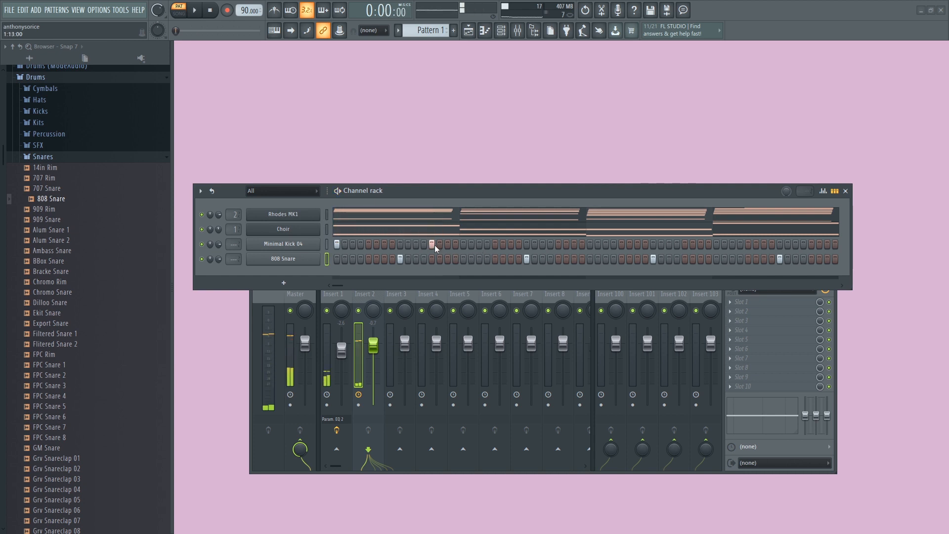
left_click(432, 244)
key("space")
left_click(464, 244)
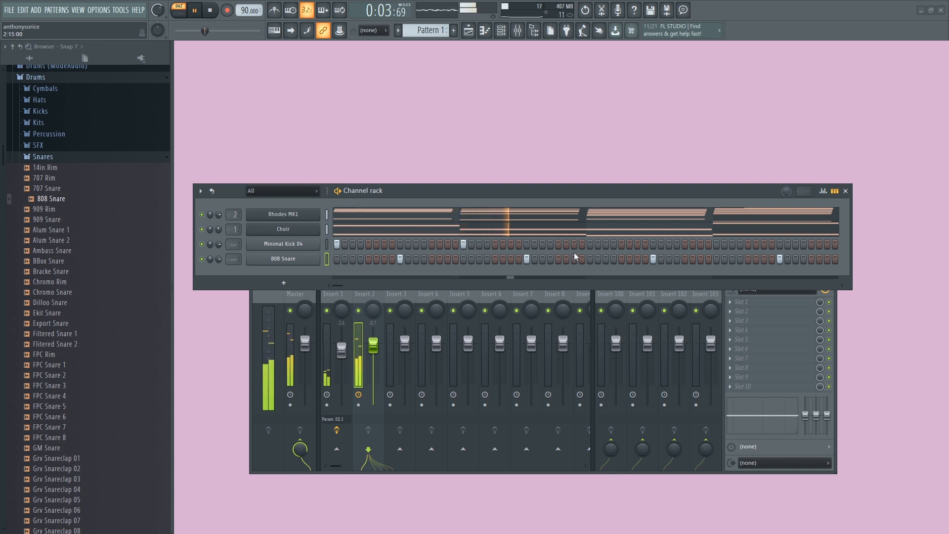
left_click(590, 244)
left_click(605, 244)
key("space")
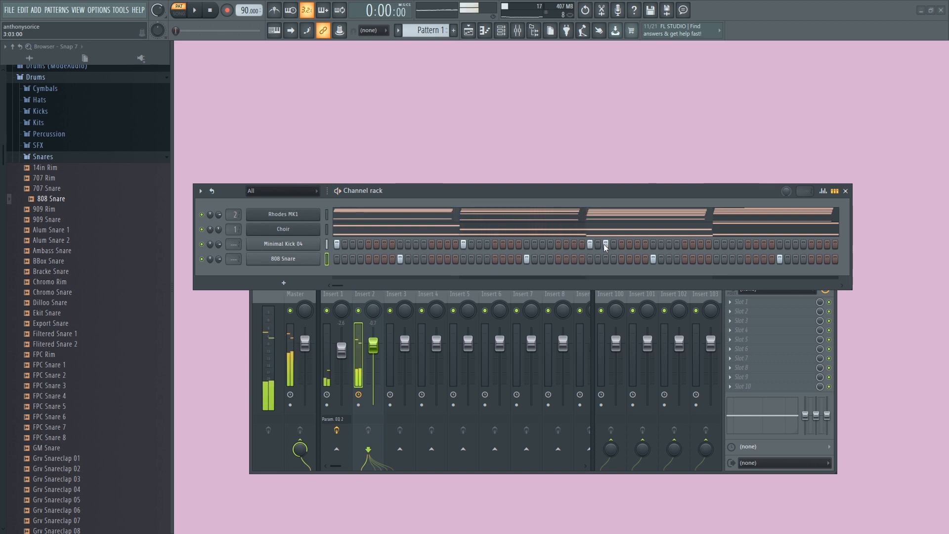
Play the pattern, remove the kick on bar 3's step 3 and add one on bar 2's step 14.
key("space")
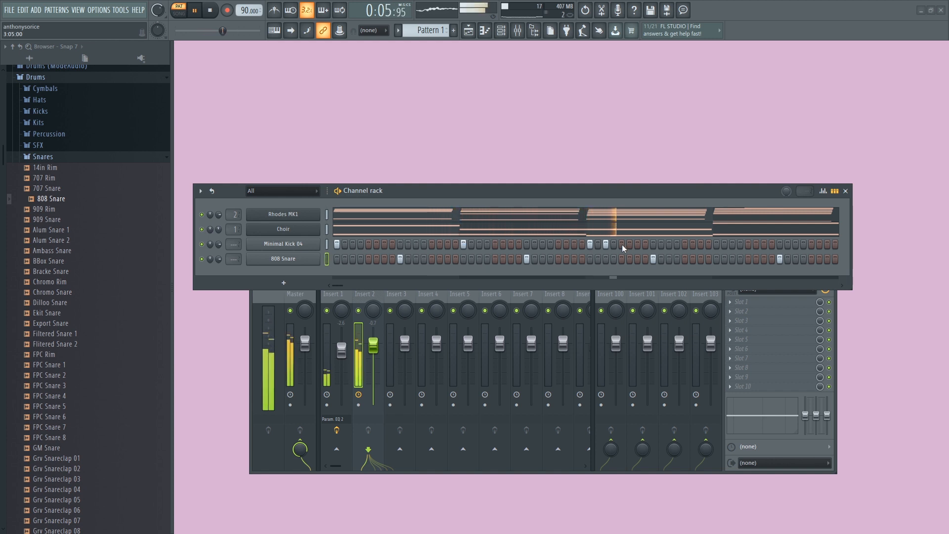
key("space")
left_click(606, 245)
left_click(568, 243)
key("space")
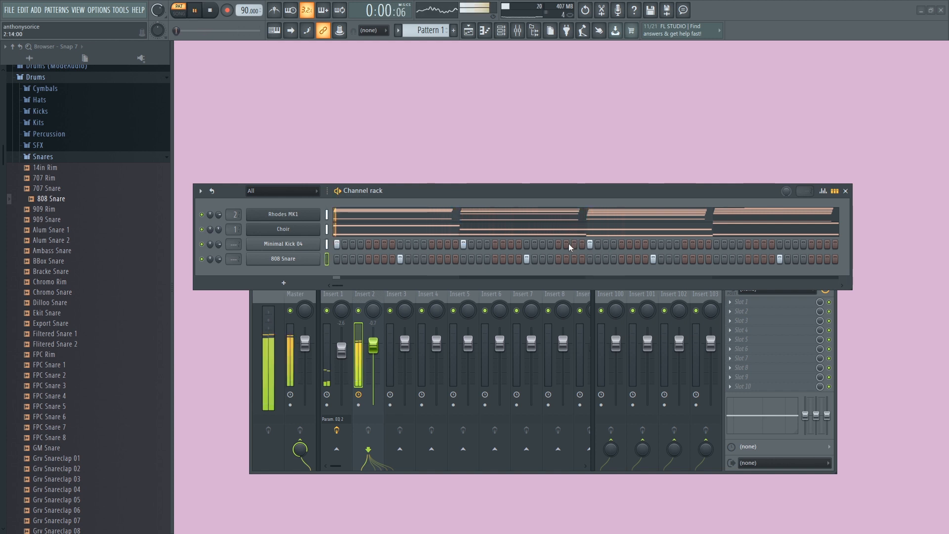
Add kicks on step 13 of bar 3 and step 7 of bar 4, and move bar 2's step 14 kick to step 13.
left_click(685, 244)
left_click(763, 244)
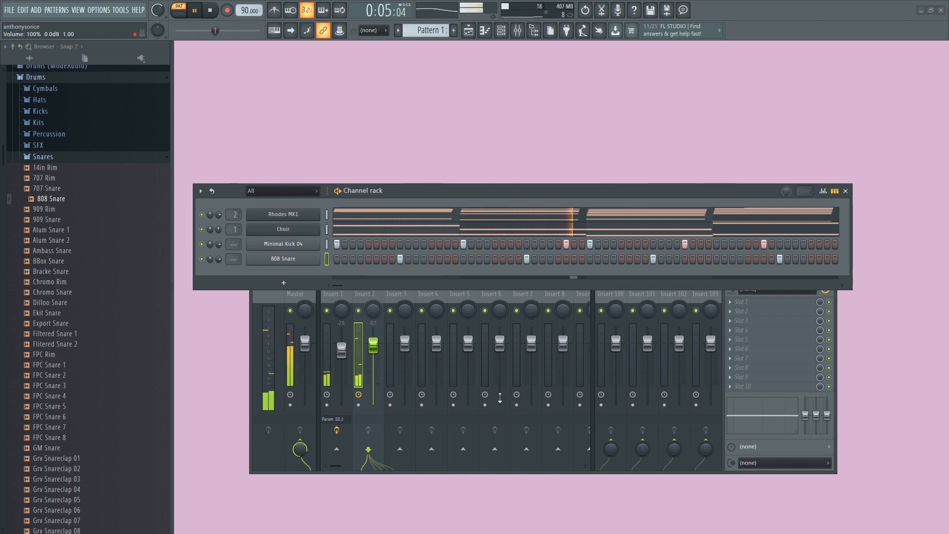
left_click(567, 244)
left_click(559, 244)
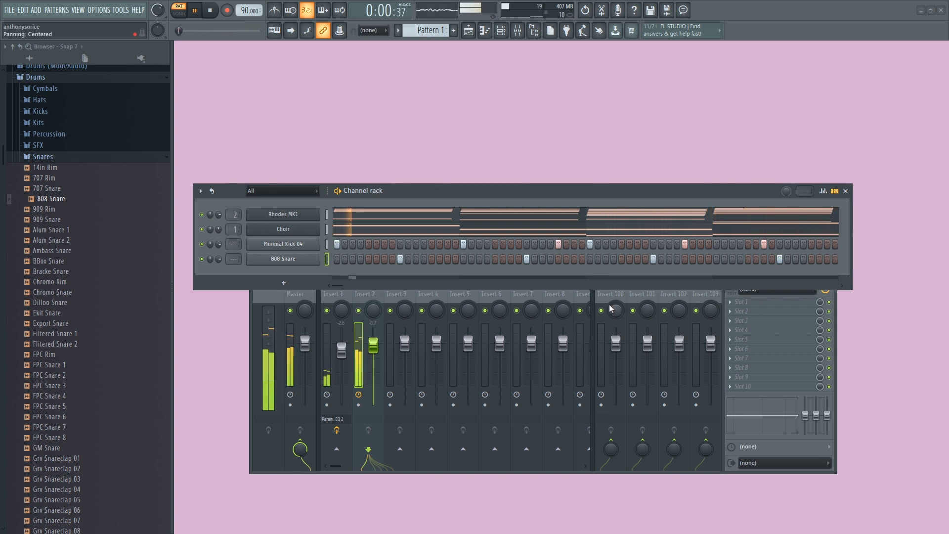
key("space")
Add 808 Snare notes in bar 4 at E5 on step 10 and A#4 on step 11, and audition the fill.
right_click(318, 261)
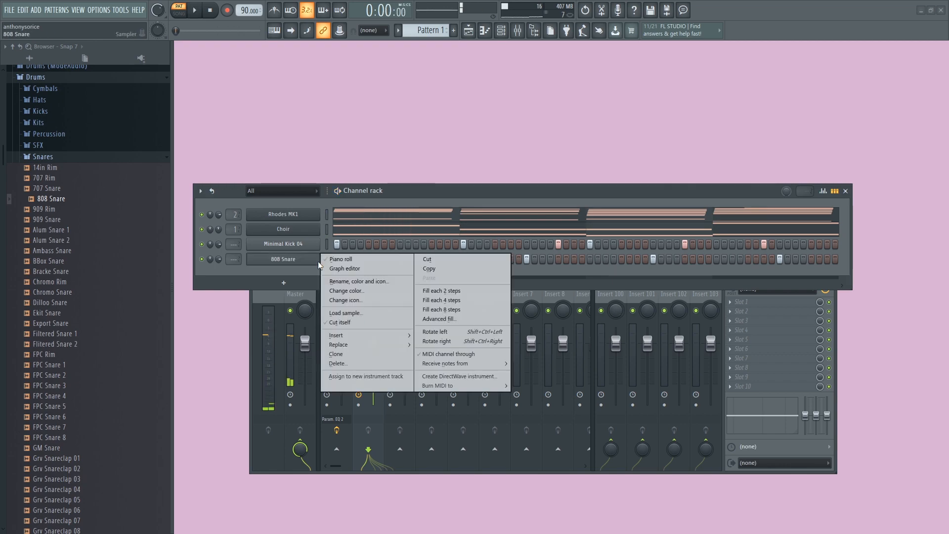
left_click(341, 259)
scroll(714, 319, "up", 3)
left_click_drag(348, 16, 440, 28)
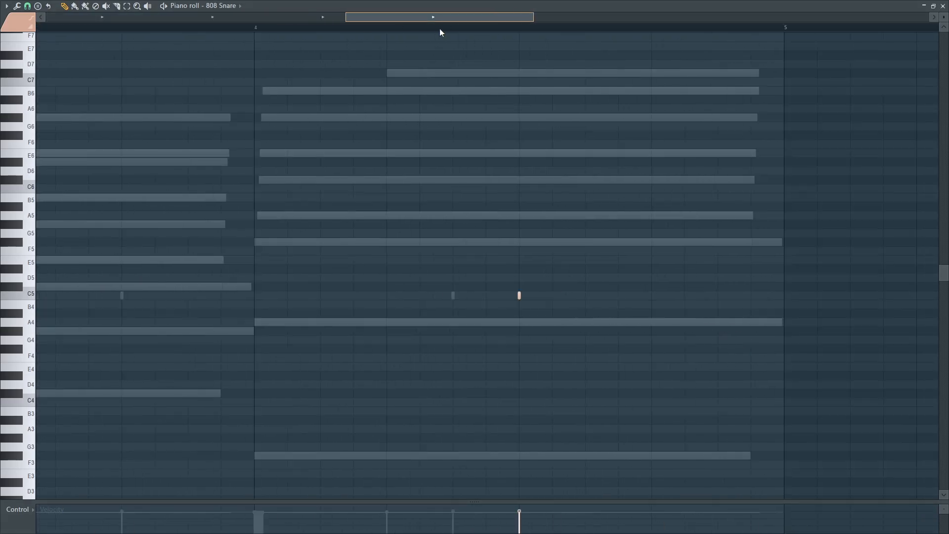
left_click(409, 296)
left_click_drag(443, 295, 446, 257)
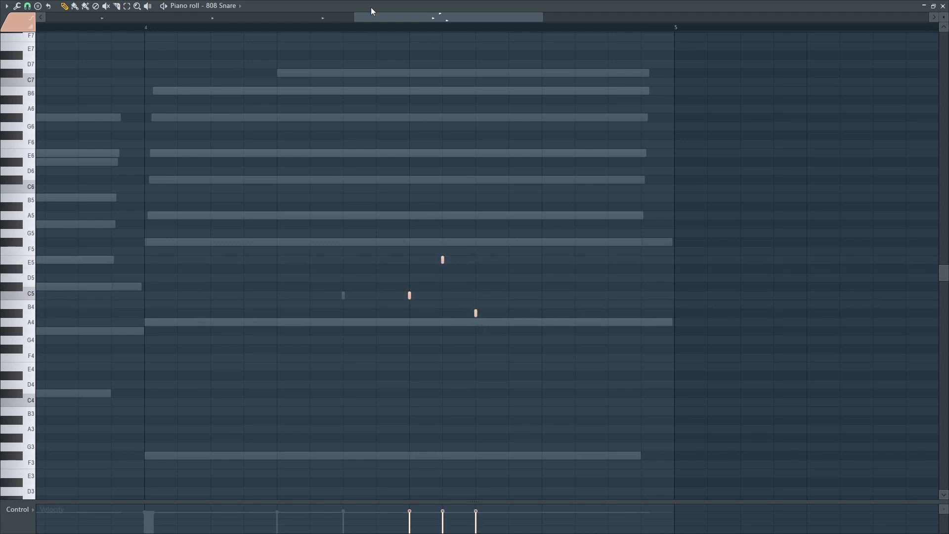
left_click(380, 28)
key("space")
key("space")
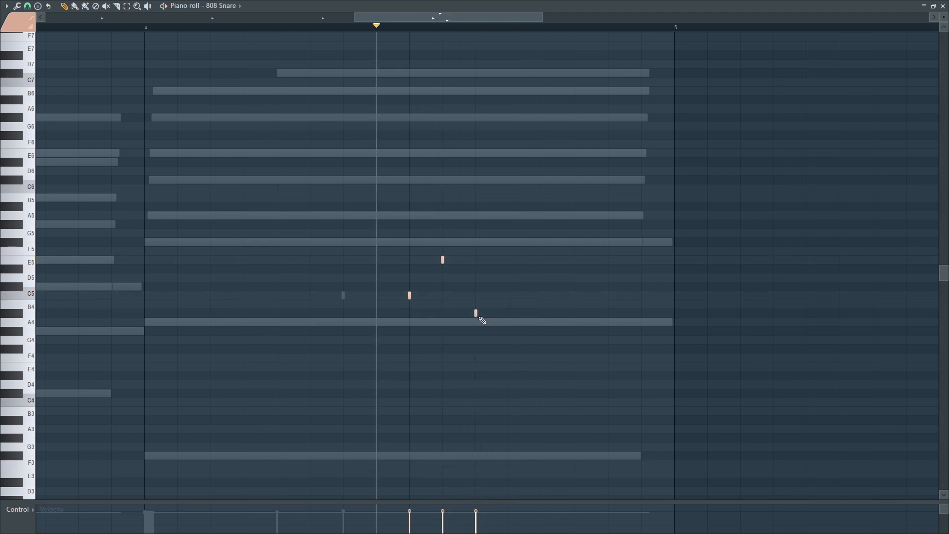
Add a G#4 snare note on step 14 of bar 4, audition the fill and close the piano roll.
key("space")
left_click(542, 331)
key("space")
left_click_drag(575, 332, 509, 331)
key("space")
key("space")
key("space")
key("space")
key("space")
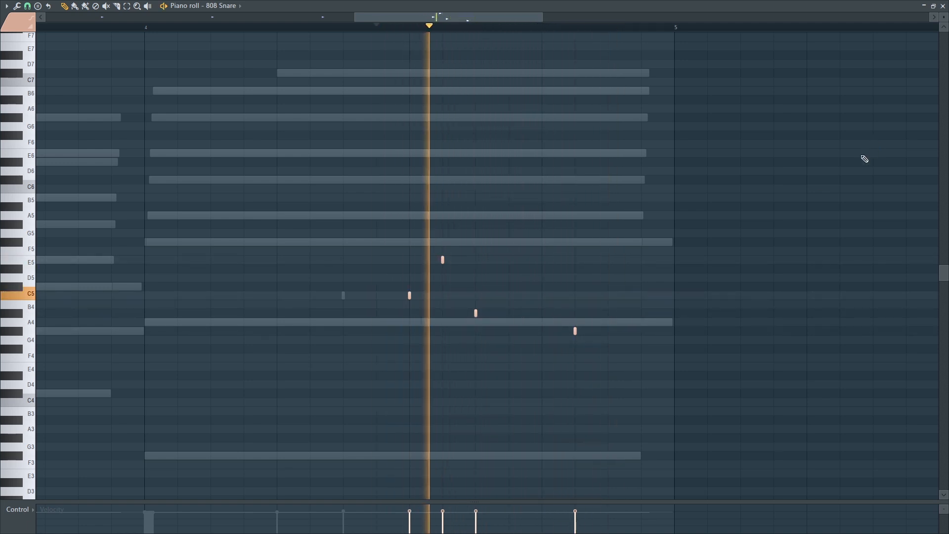
key("space")
left_click(942, 5)
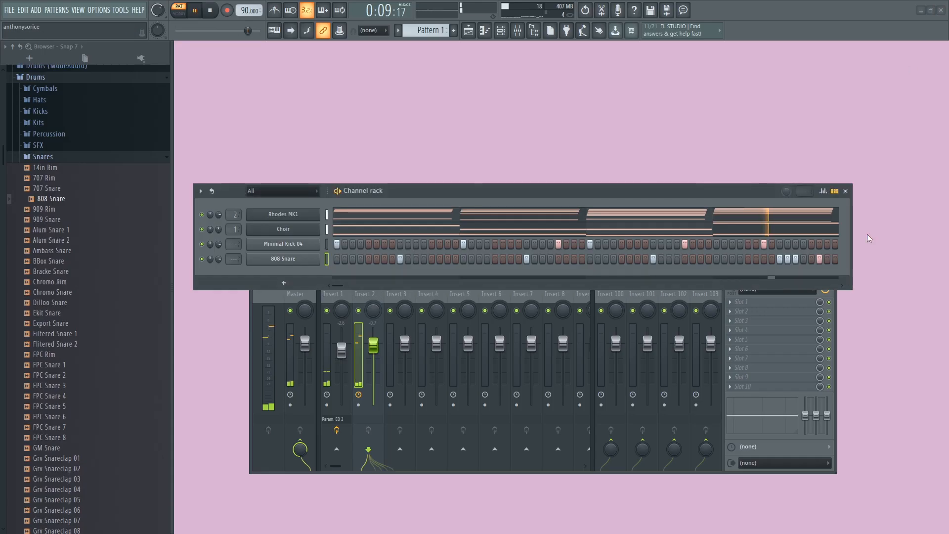
Re-enter the snare on step 10 of bar 4 and try kicks on steps 12 and 15 during playback.
key("space")
left_click(790, 259)
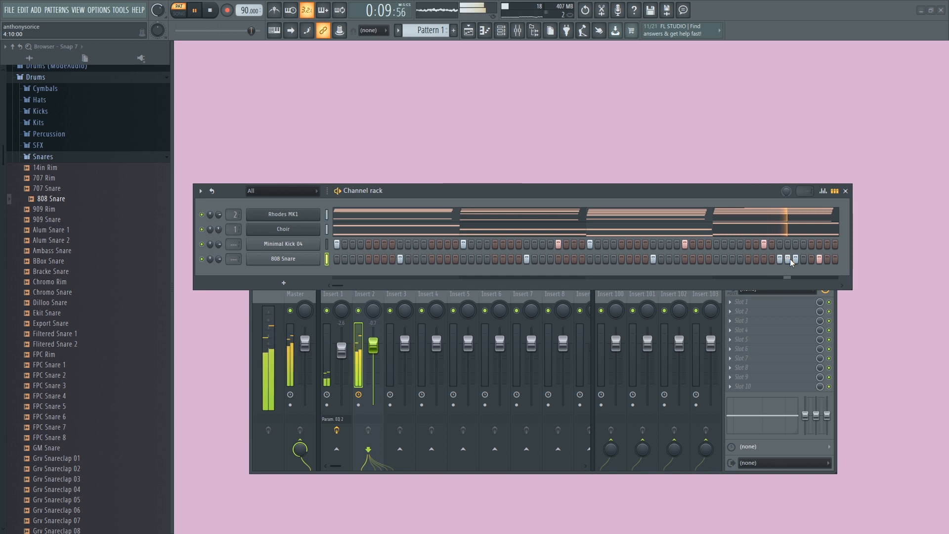
left_click(804, 244)
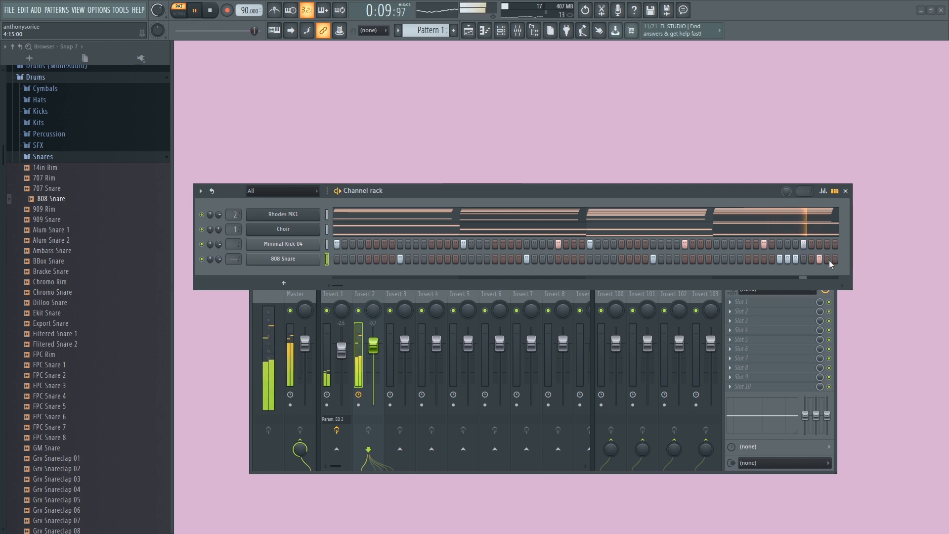
left_click(828, 245)
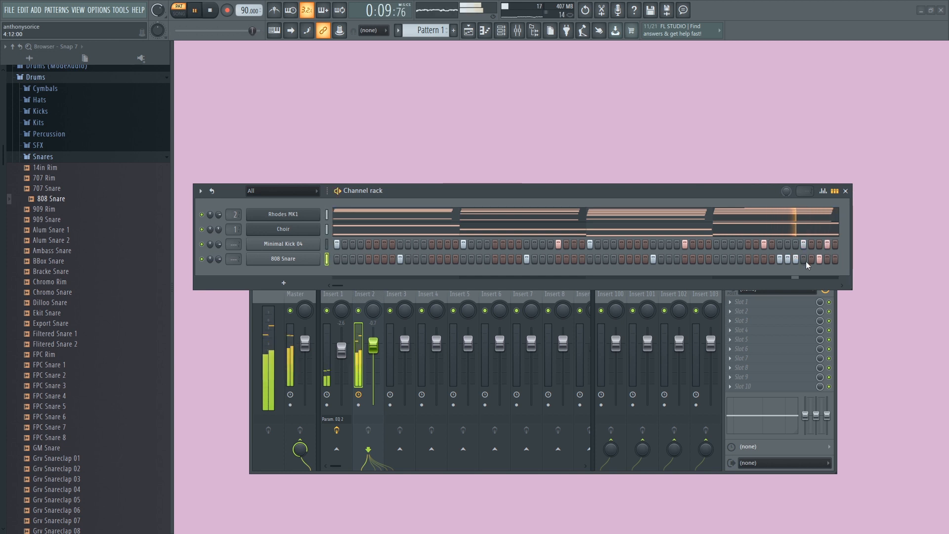
key("space")
Rework bar 4's snare fill to D5 on step 11, G#4 on step 12 and C5 on step 14, deleting the step 10 note.
right_click(316, 259)
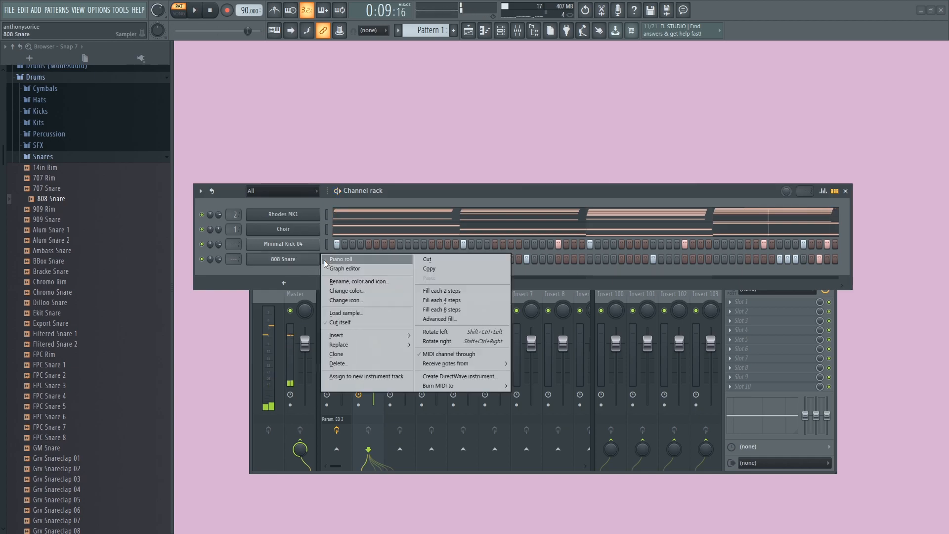
left_click(341, 259)
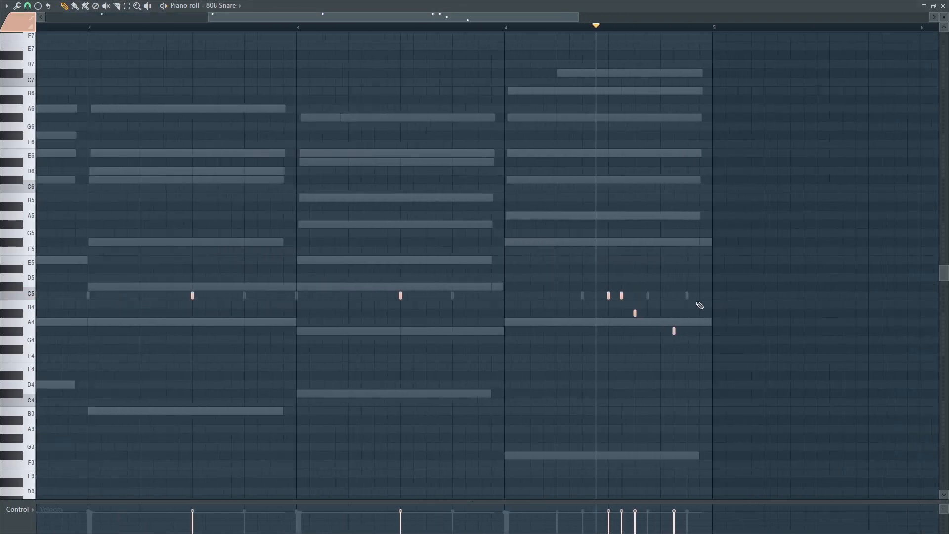
left_click(560, 295)
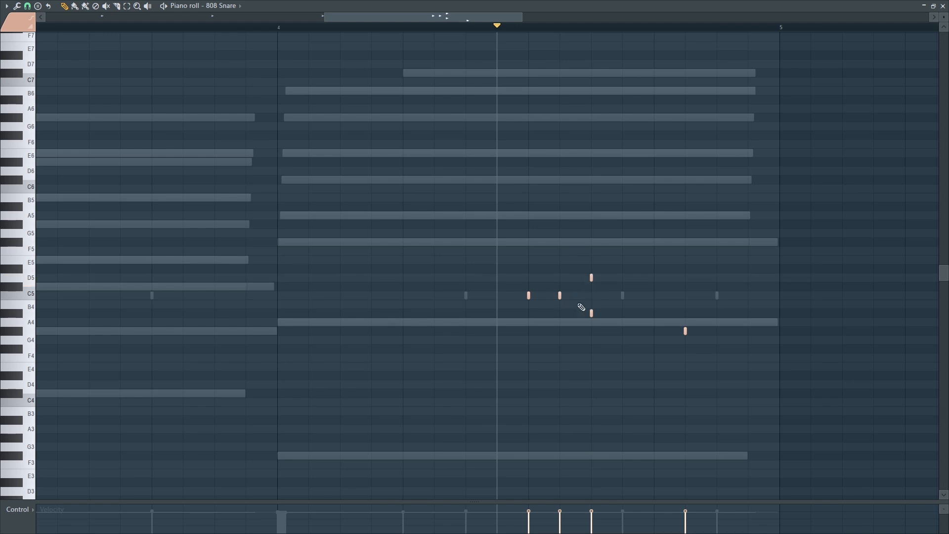
mouse_move(623, 315)
left_mouse_down()
mouse_move(631, 327)
mouse_move(624, 331)
left_mouse_up()
right_click(560, 295)
key("space")
key("space")
key("space")
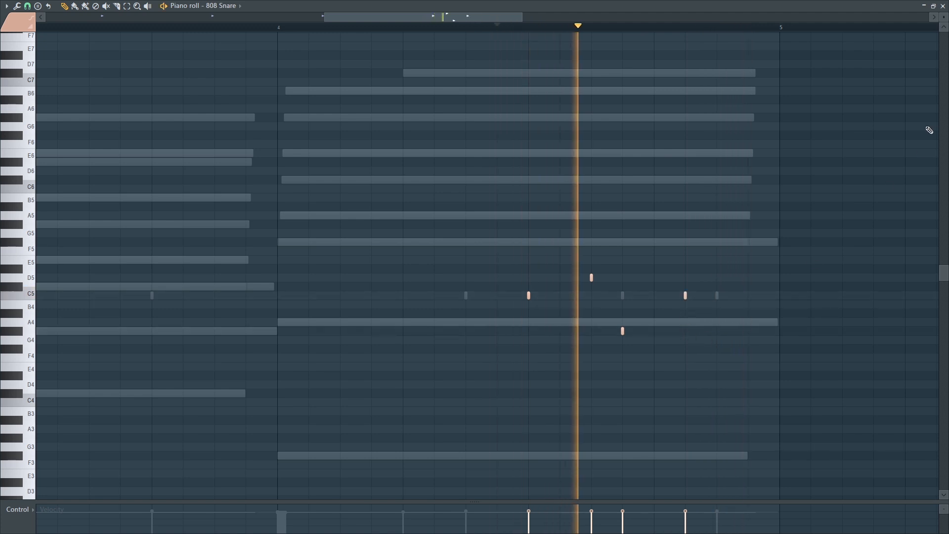
key("space")
left_click(943, 6)
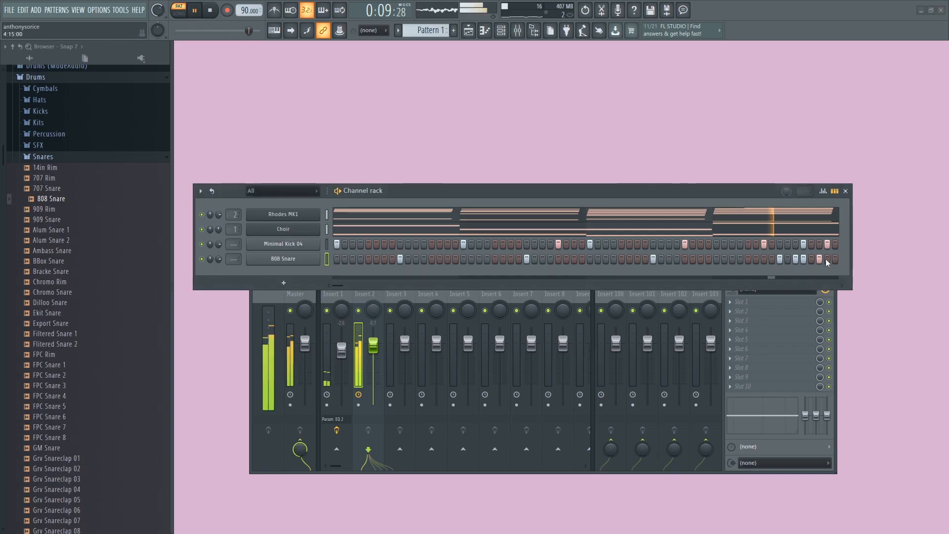
Replace the kicks on steps 12 and 15 of bar 4 with one on step 13 and play back the ending.
left_click(803, 244)
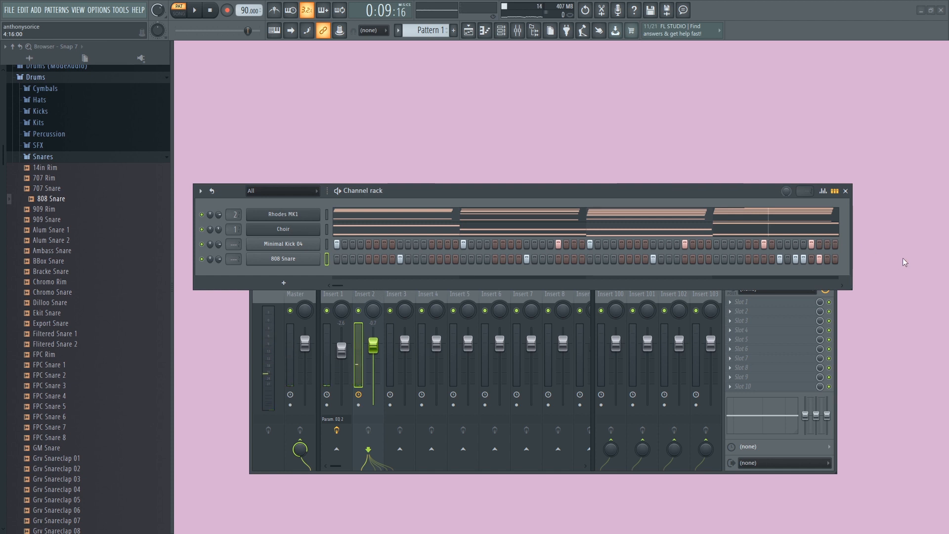
key("space")
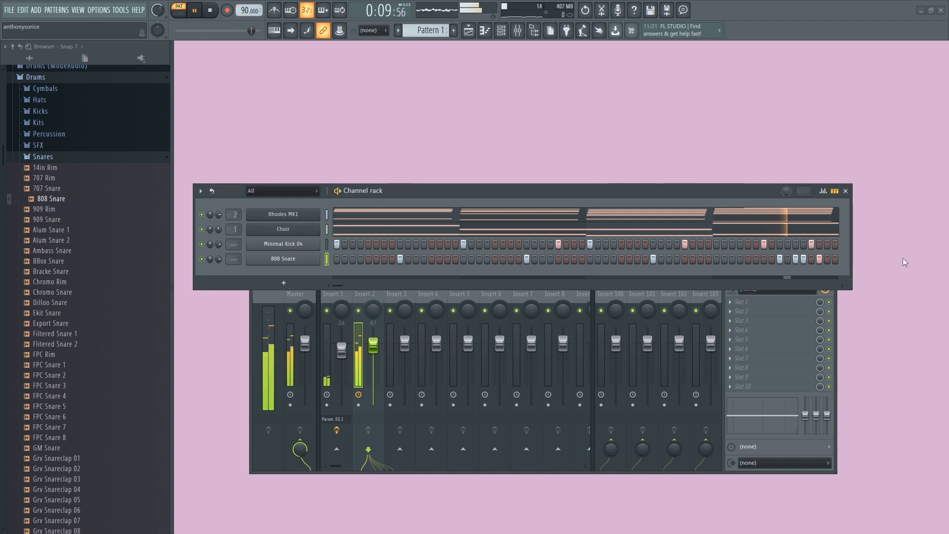
key("space")
Try an extra kick on step 16 of bar 4, audition it against the snare fill and remove it.
left_click(835, 245)
key("space")
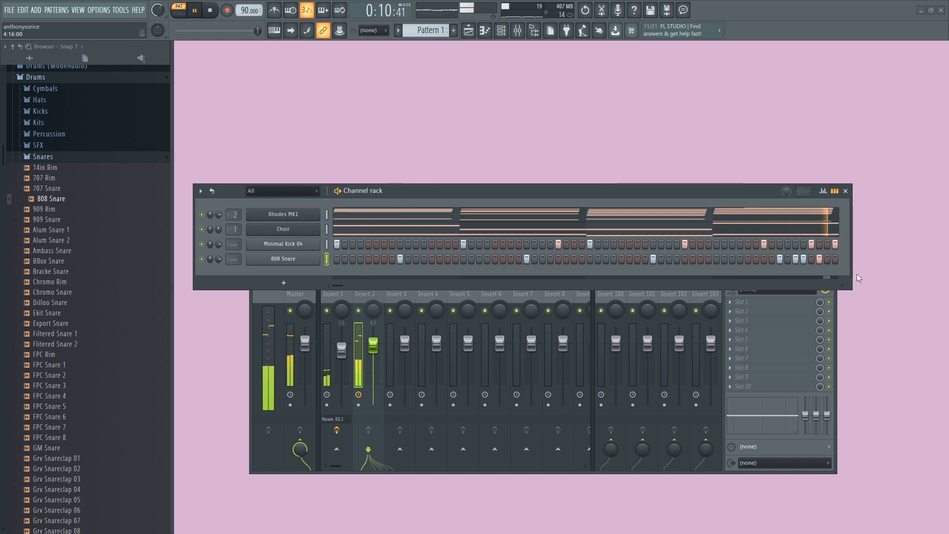
key("space")
key("space")
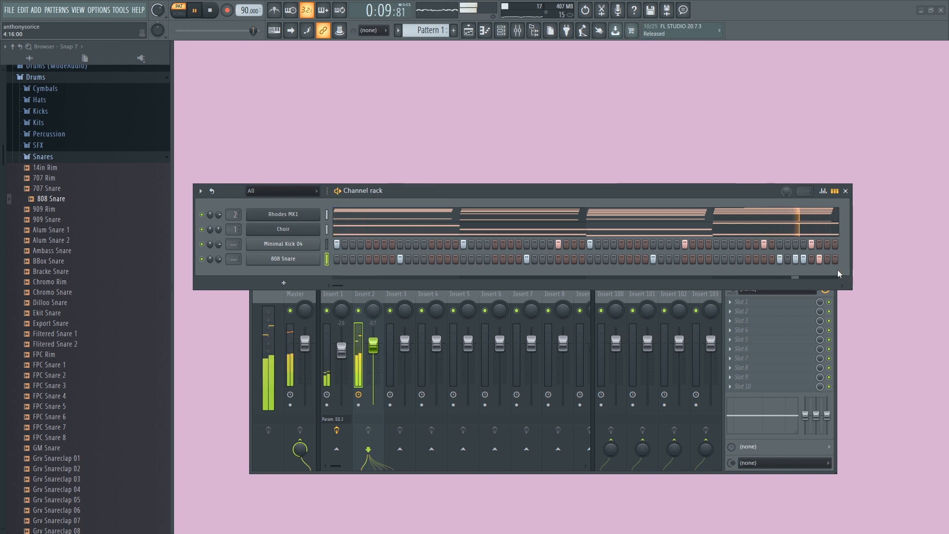
Add an 808 Snare hit on step 15 of bar 4 and audition the end of the pattern.
key("space")
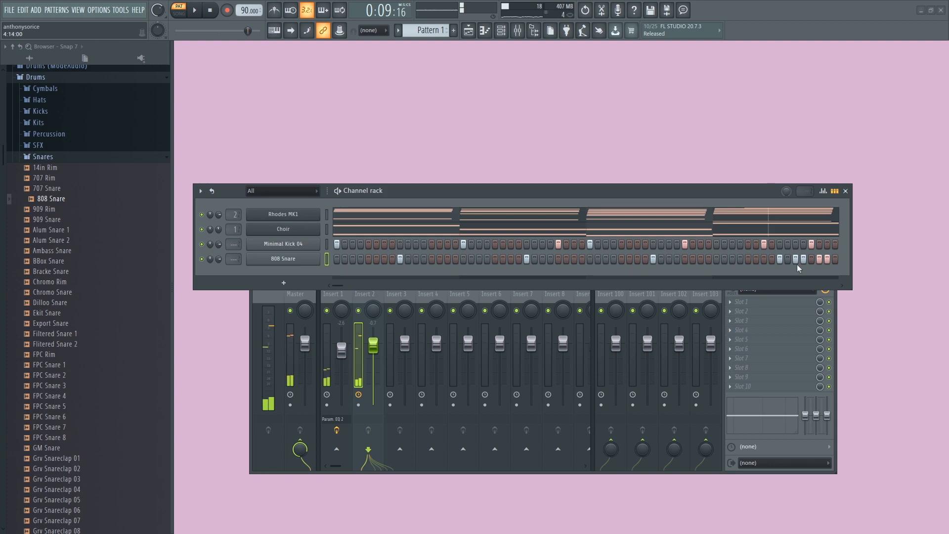
key("space")
key("space")
Open the 808 Snare notes in the piano roll and enlarge the velocity lane.
right_click(312, 260)
left_click(334, 260)
scroll(635, 340, "down", 5)
scroll(557, 262, "down", 2)
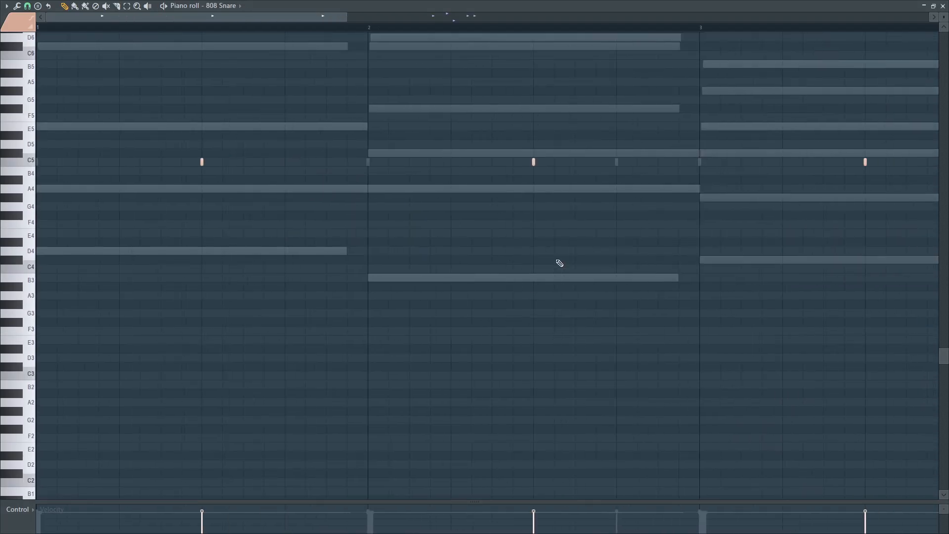
scroll(693, 445, "down", 2)
left_click_drag(689, 501, 701, 375)
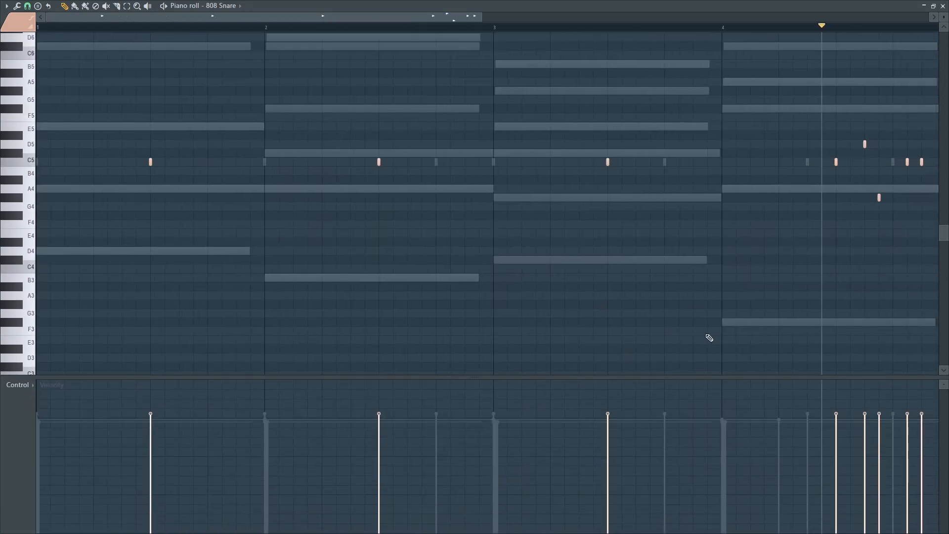
Lower the velocities of the D5 note on step 11 and the C5 note on step 15 of bar 4, auditioning the fill.
scroll(717, 403, "down", 2)
scroll(714, 413, "up", 8)
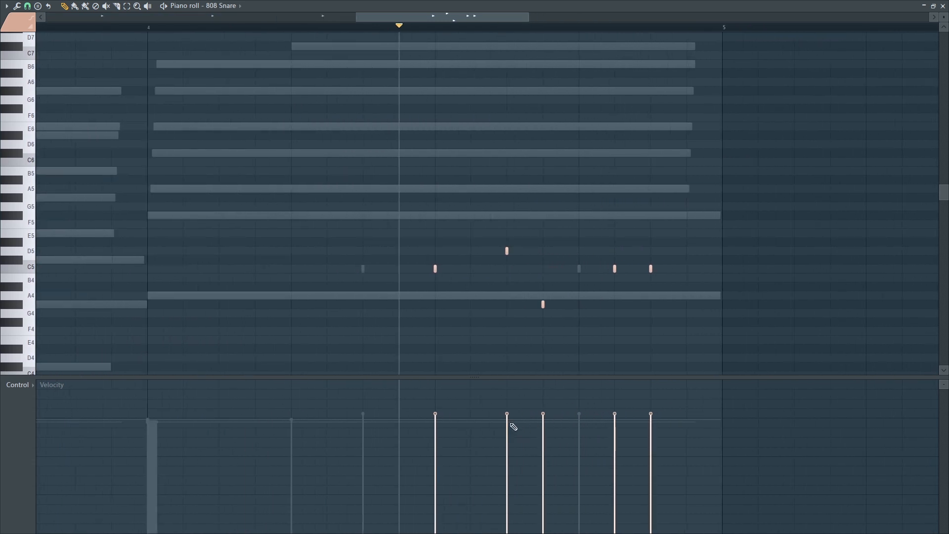
left_click_drag(513, 448, 515, 449)
key("space")
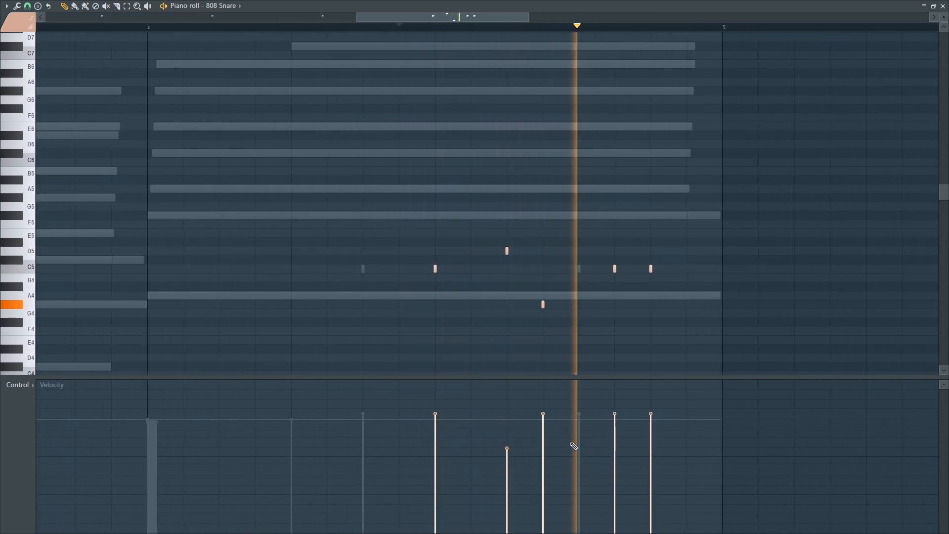
left_click(654, 464)
key("space")
key("space")
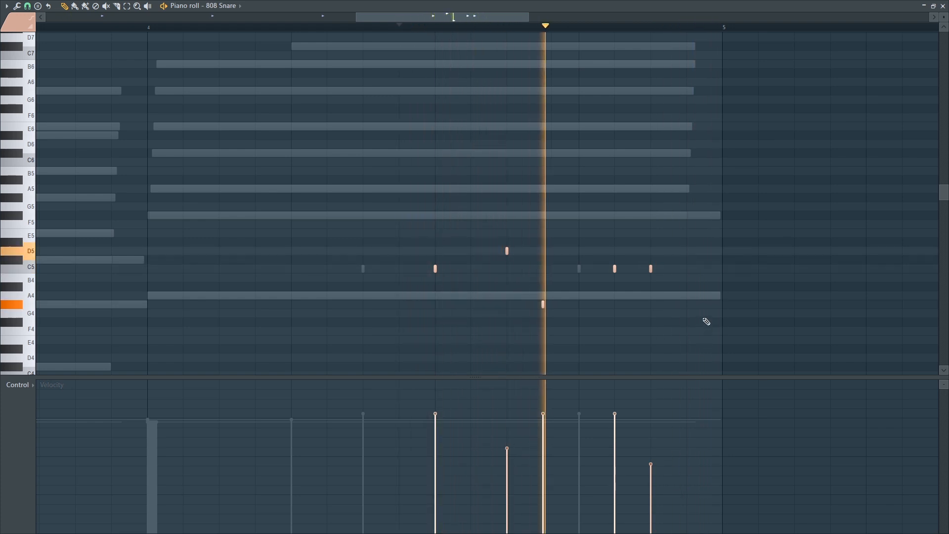
Close the snare's note editor, play the pattern and stop playback at the start.
left_click(944, 5)
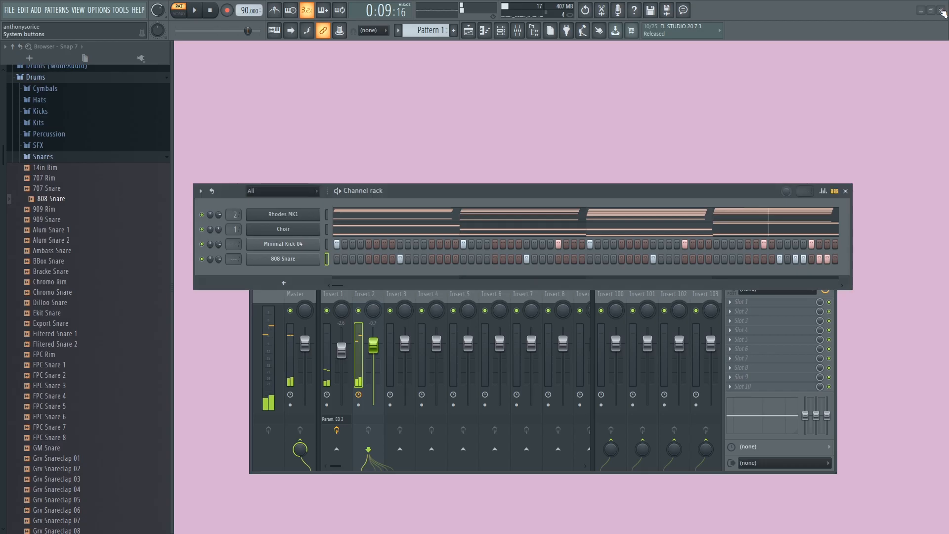
key("space")
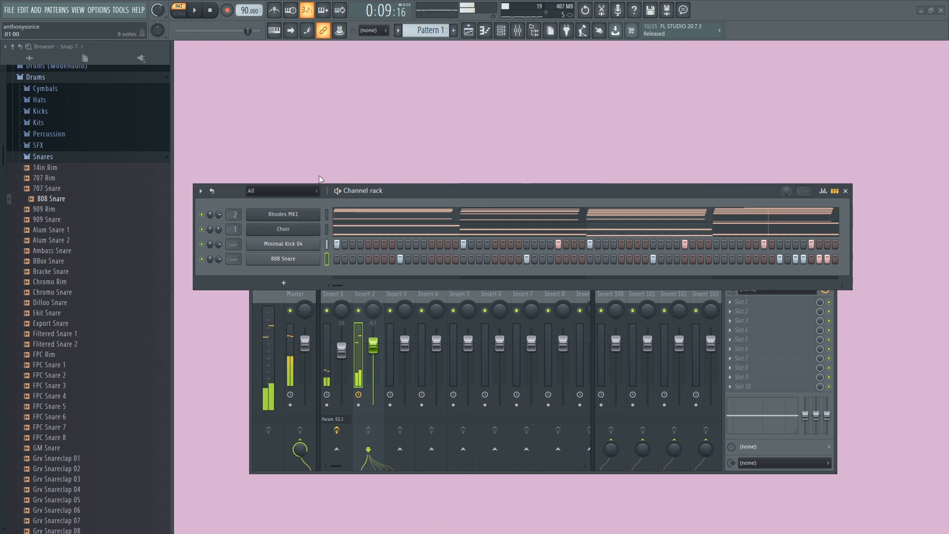
left_click(210, 11)
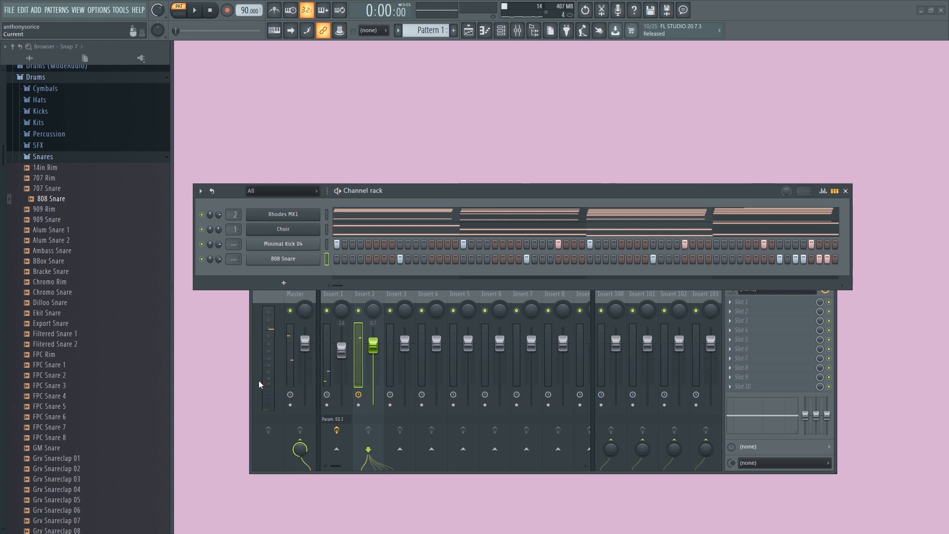
Add a FLEX channel with the 808 Synth Clean preset from the Mobile Tuned 808 Bass pack and close the plugin.
left_click(285, 284)
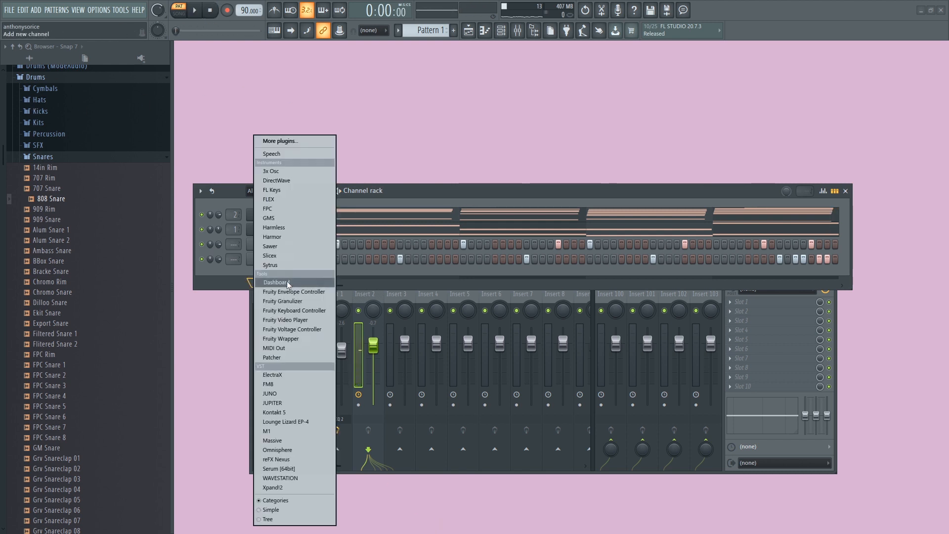
left_click(298, 198)
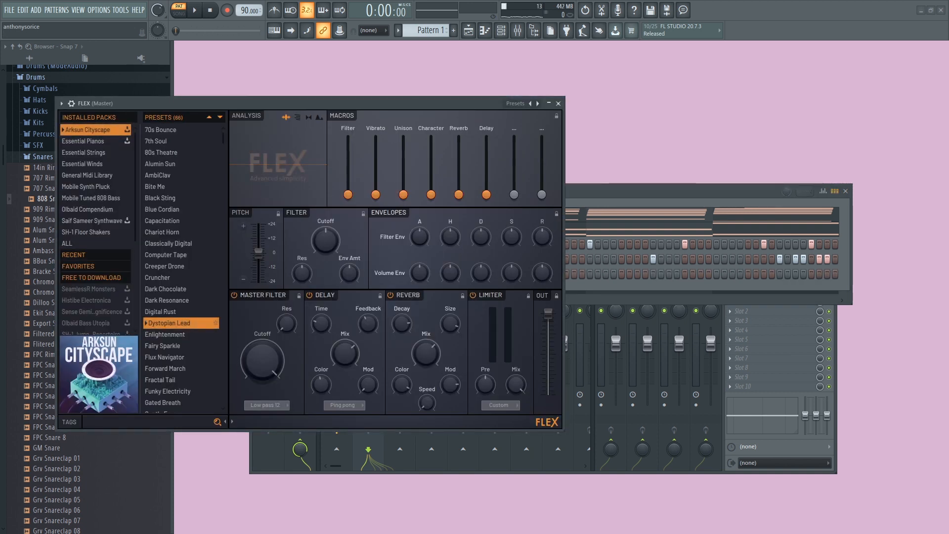
left_click(111, 196)
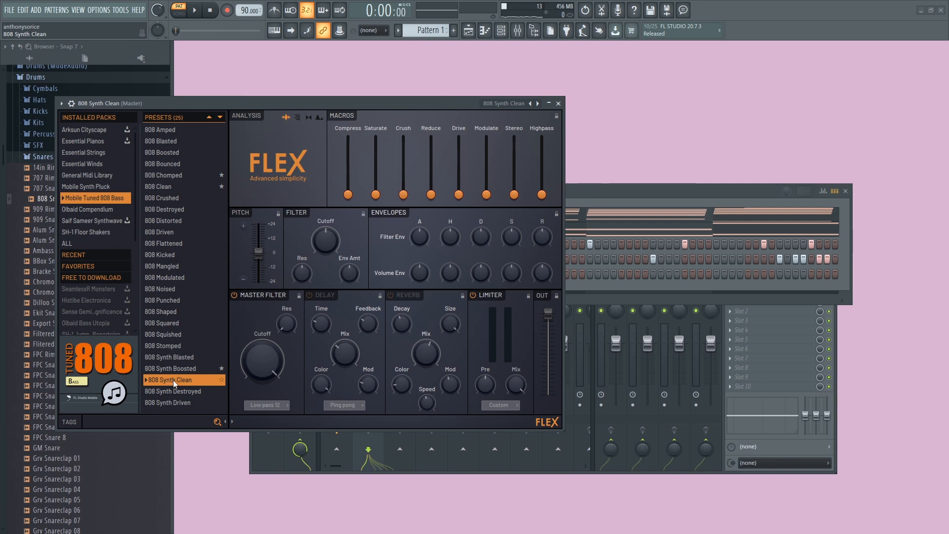
left_click(558, 103)
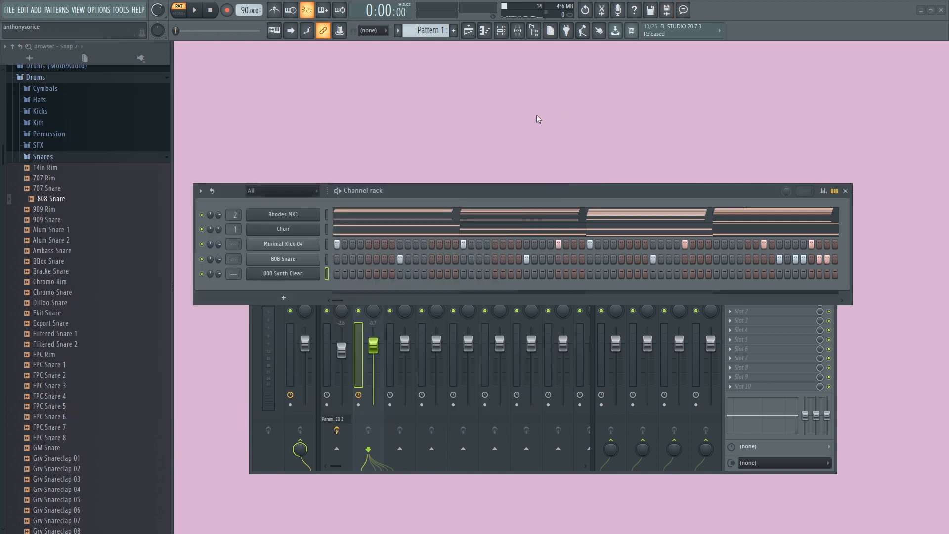
Open the 808 Synth Clean piano roll and place a one-beat G#5 note at the start of bar 1.
right_click(307, 274)
left_click(354, 273)
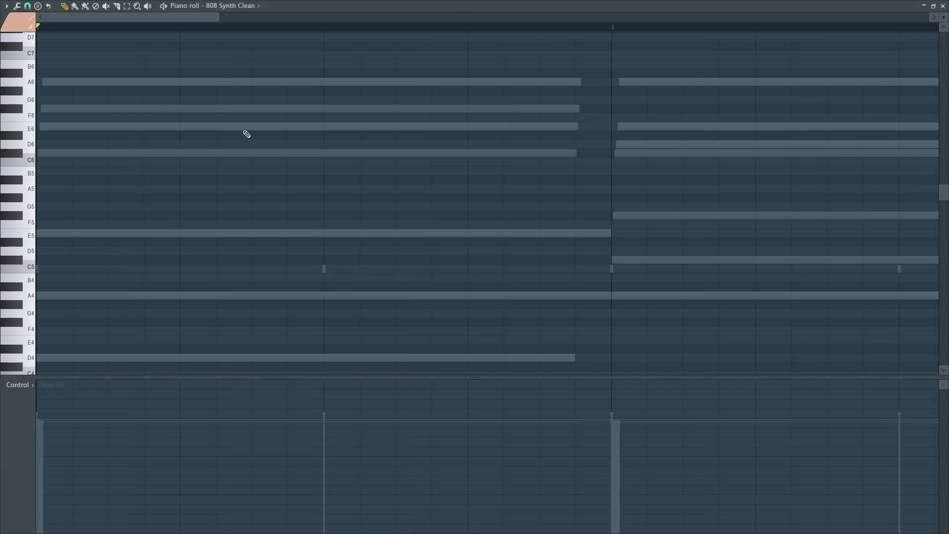
scroll(332, 155, "down", 3)
scroll(333, 144, "down", 2, "ctrl")
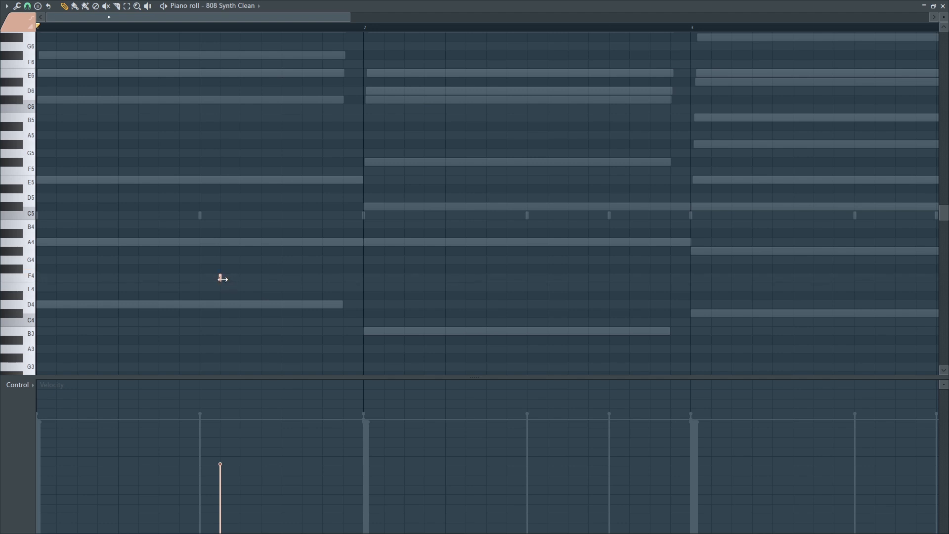
left_click_drag(273, 277, 71, 142)
key("space")
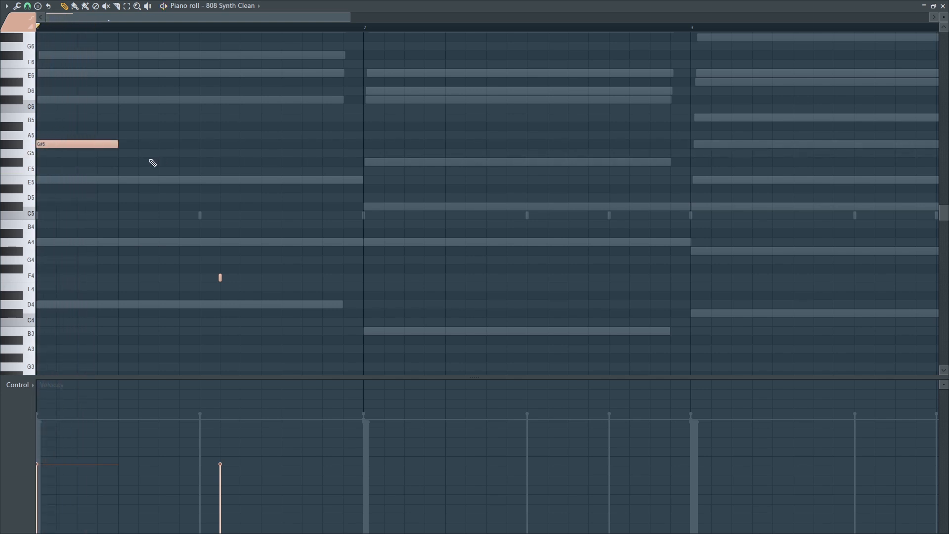
Add an A5 slide note on step 3 and a three-step G#5 note on step 6 of bar 1, auditioning the bass.
scroll(149, 160, "up", 2)
scroll(148, 160, "down", 5)
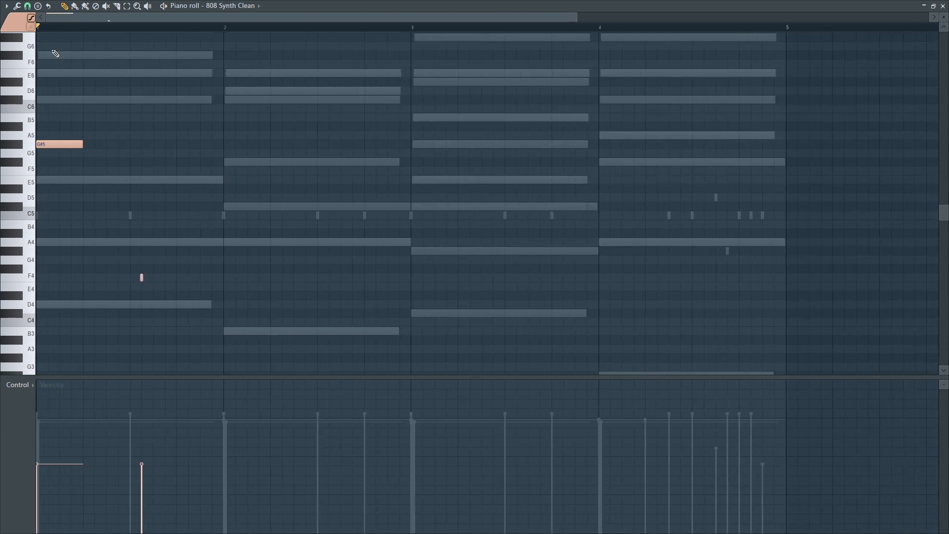
left_click(64, 135)
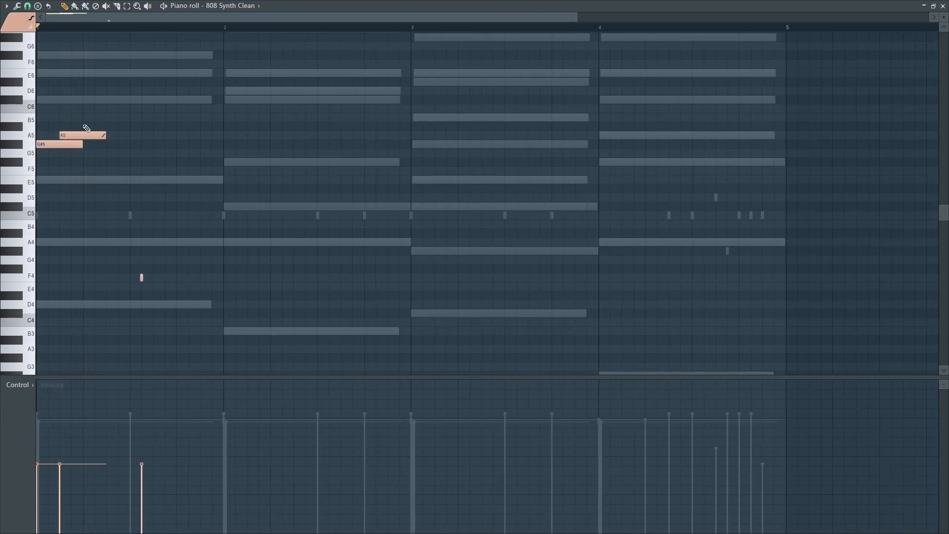
left_click(117, 145)
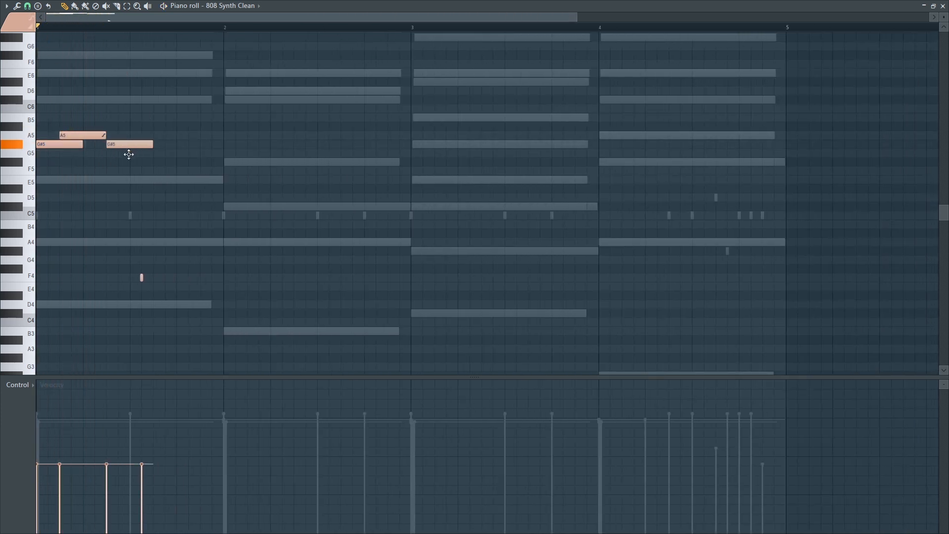
key("space")
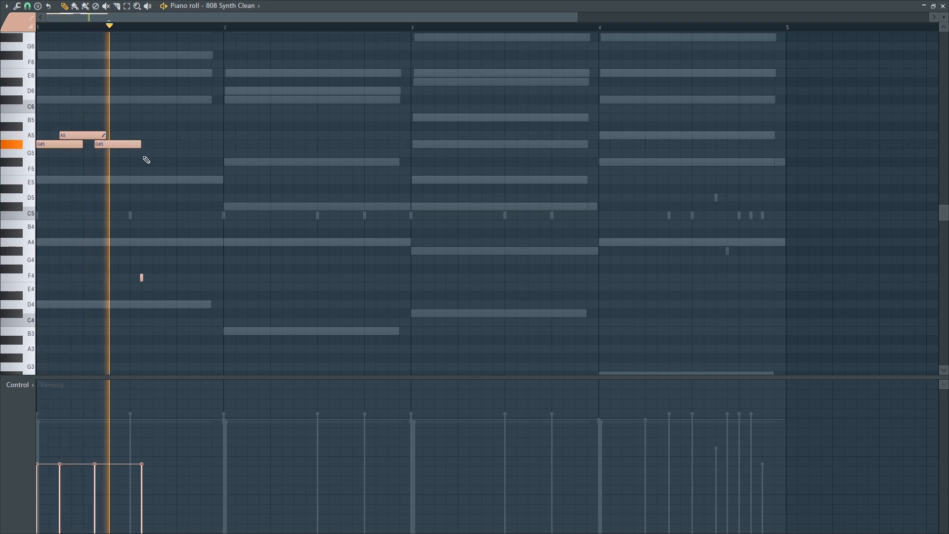
key("space")
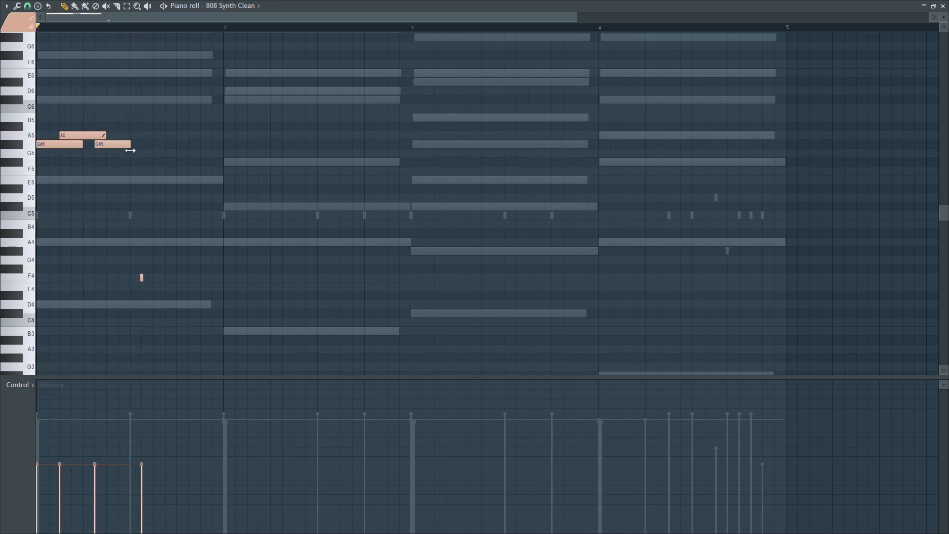
Raise the bass notes' velocities to maximum, delete the stray F4 note and audition the bar 1 slide.
left_click_drag(44, 460, 128, 369)
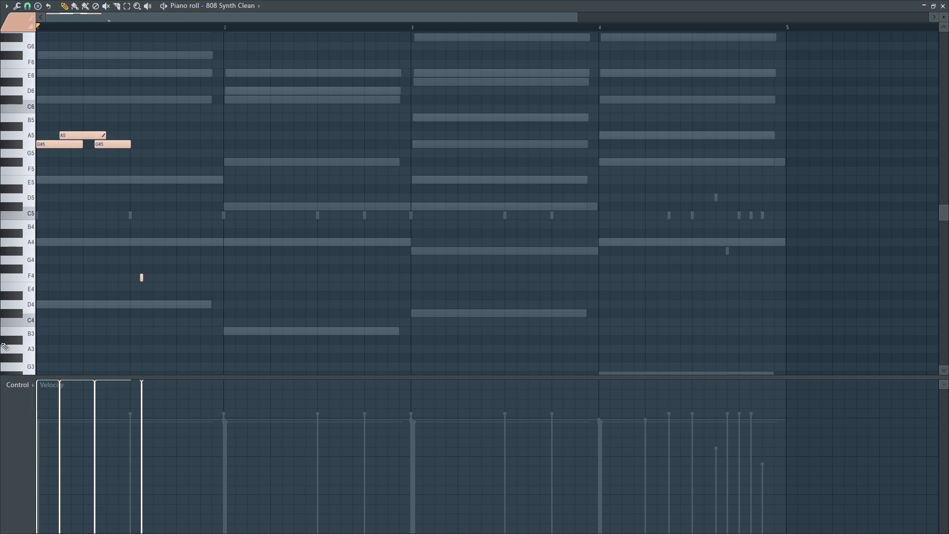
key("space")
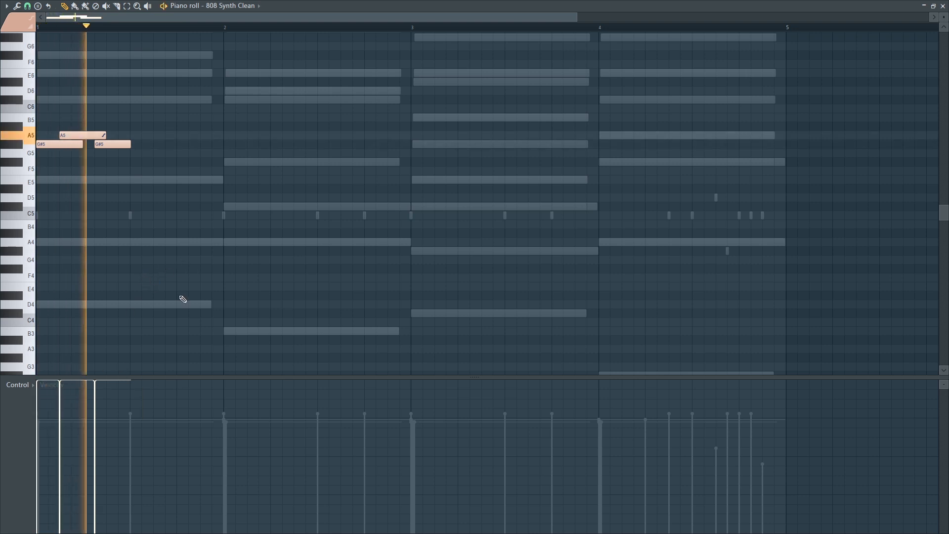
key("space")
key("space")
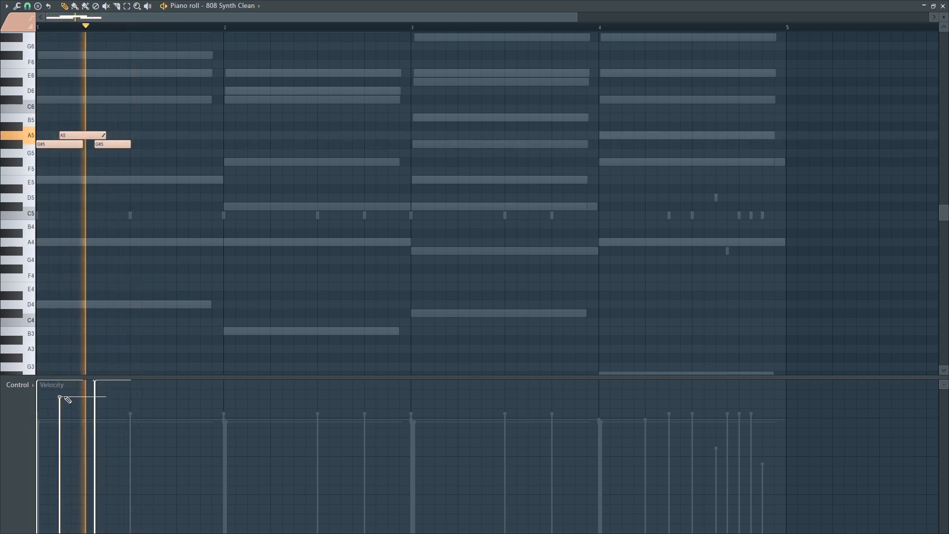
key("space")
Lower the velocities of the two G#5 bass notes in bar 1 and play back the pattern.
left_click_drag(43, 378, 41, 408)
key("space")
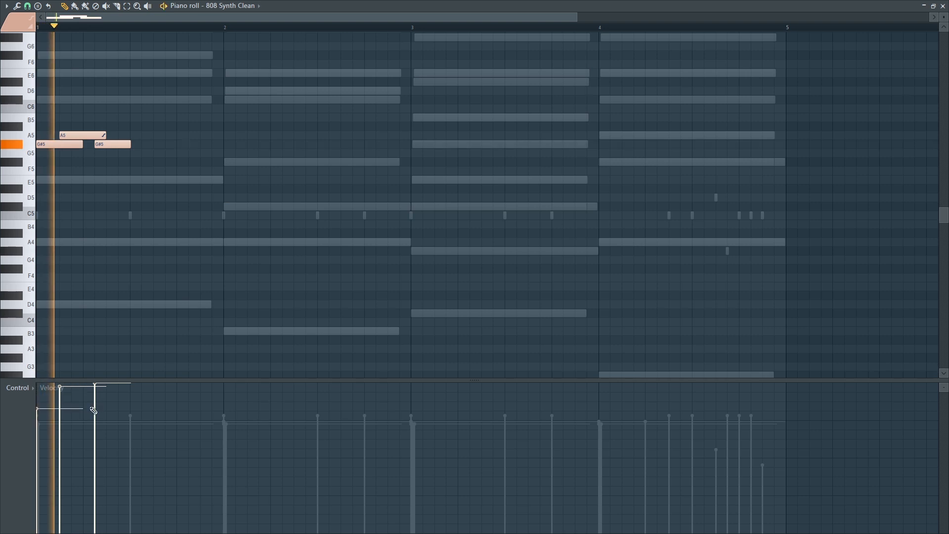
left_click(94, 406)
key("space")
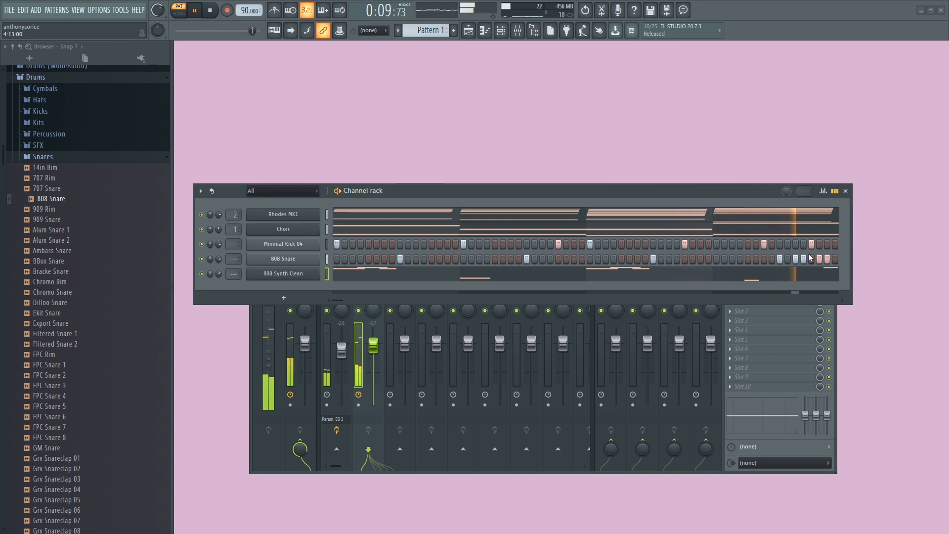
key("space")
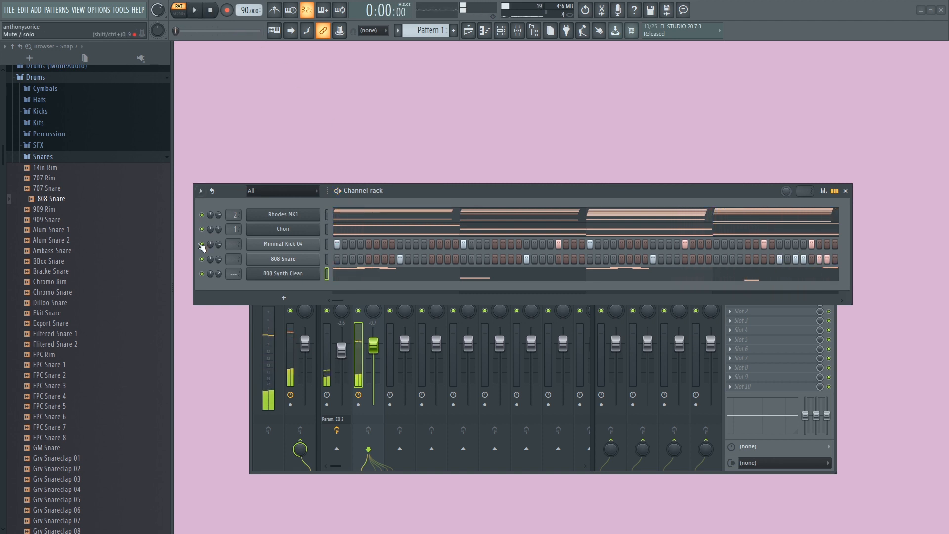
Add the 808 CH sample from the Hats folder as a new channel and fill it every 4 steps.
scroll(122, 266, "up", 5)
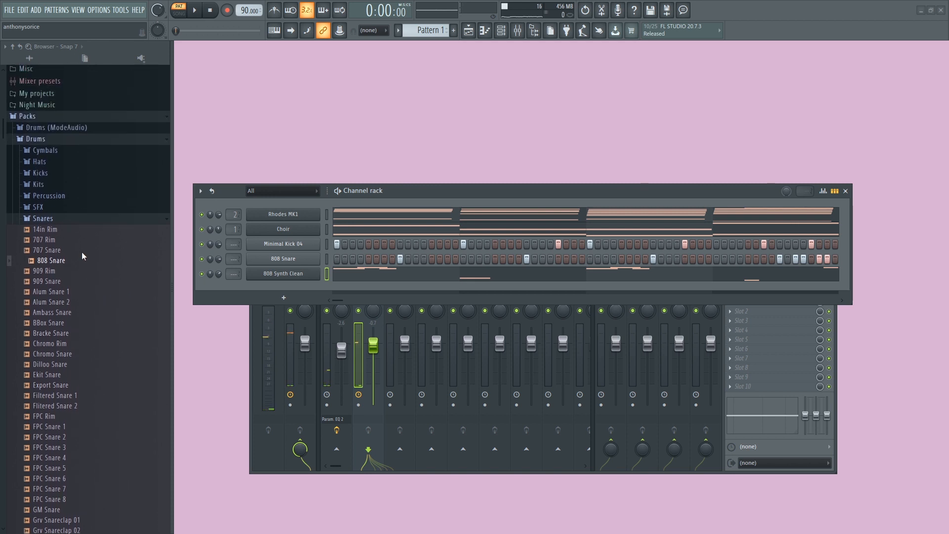
left_click(53, 165)
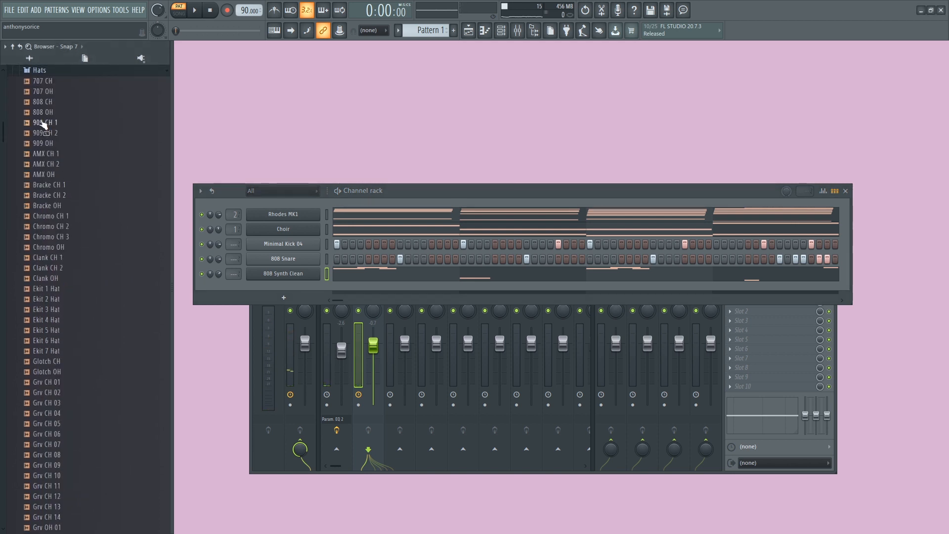
left_click_drag(49, 114, 83, 131)
left_click_drag(49, 103, 288, 288)
right_click(287, 289)
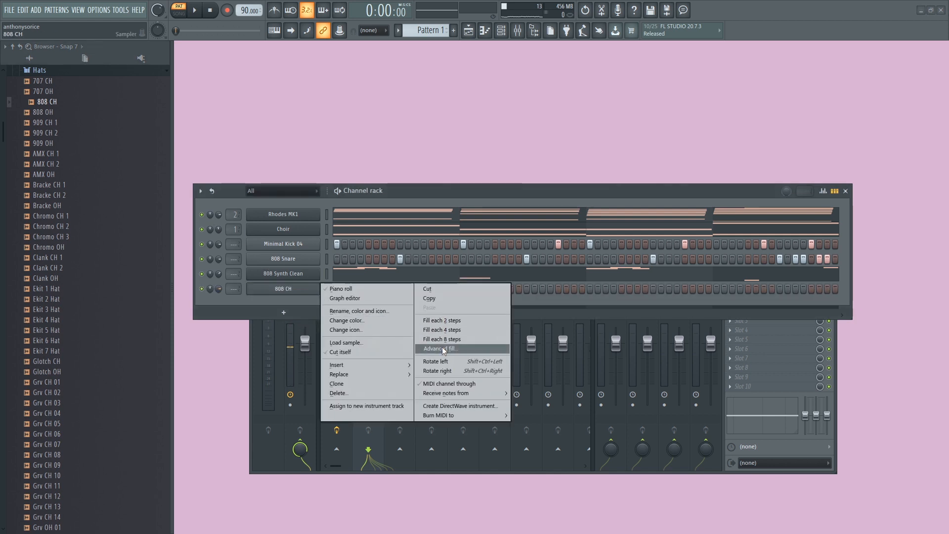
left_click(440, 329)
Check the 808 CH channel's sample and time shift settings, then close its window.
left_click(284, 288)
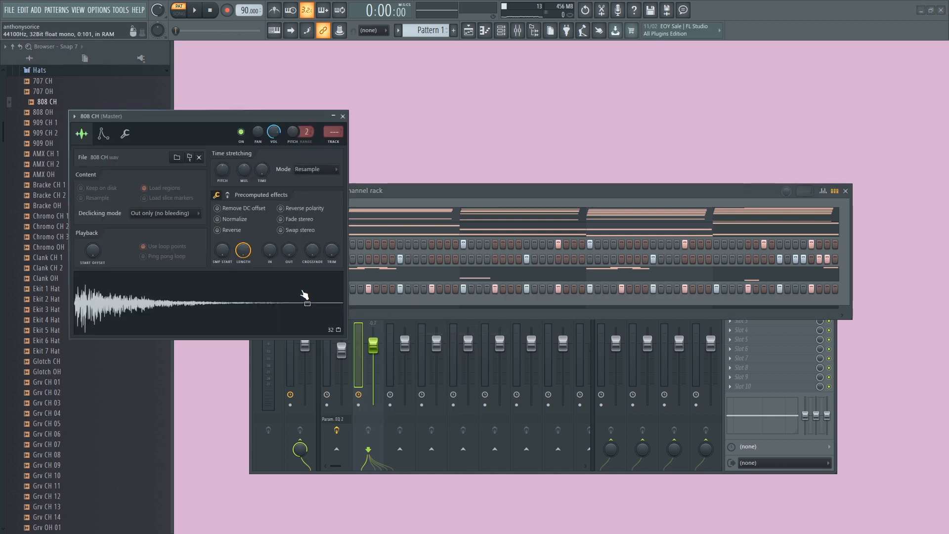
left_click(125, 134)
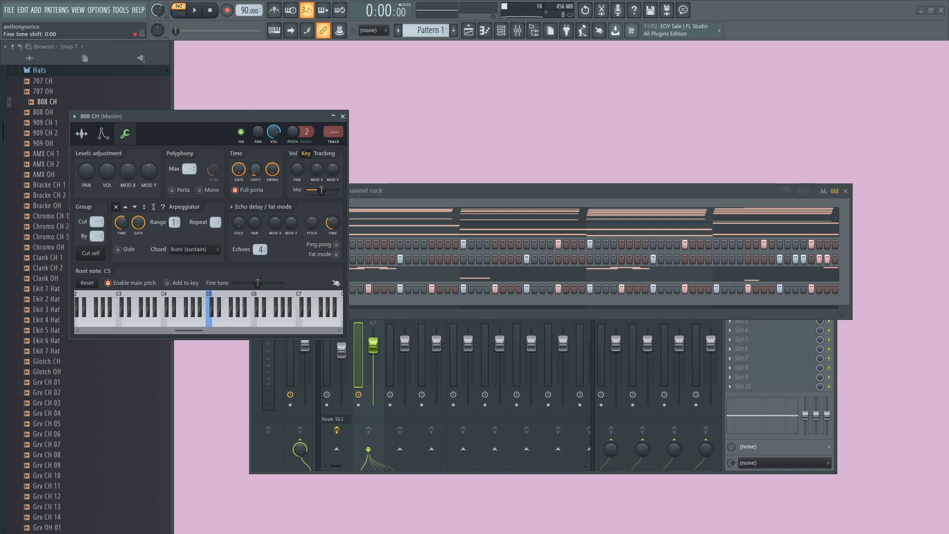
left_click(343, 117)
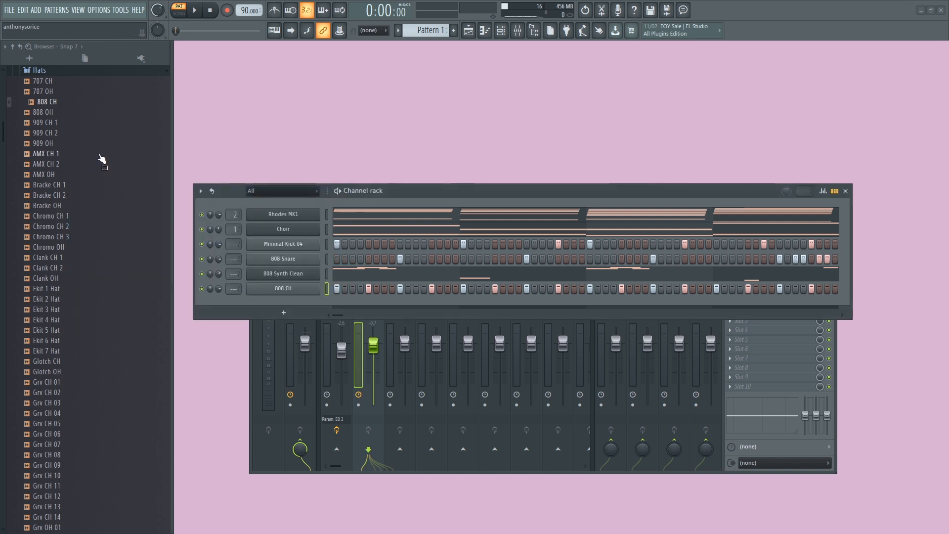
Audition open hi-hat samples in the Hats folder and add Zild OH as a new channel.
scroll(94, 321, "down", 15)
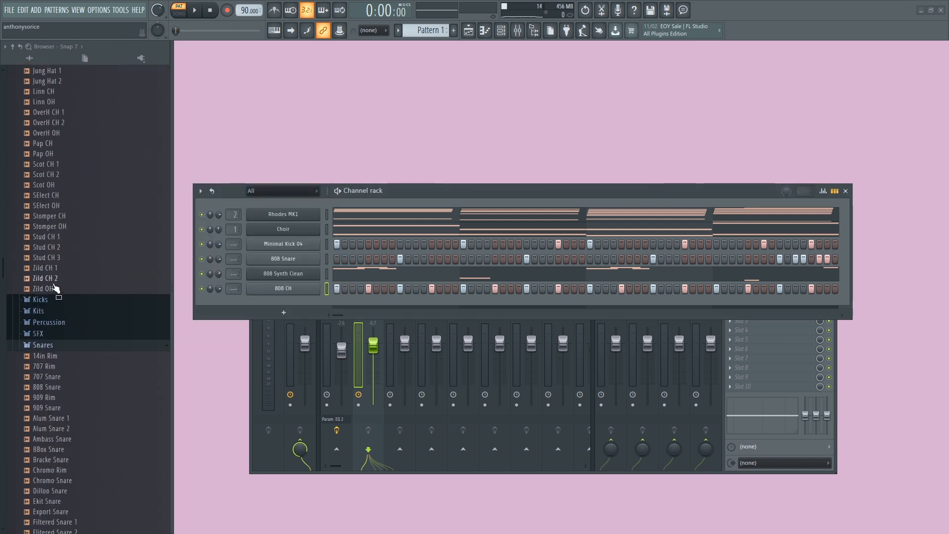
scroll(59, 288, "up", 20)
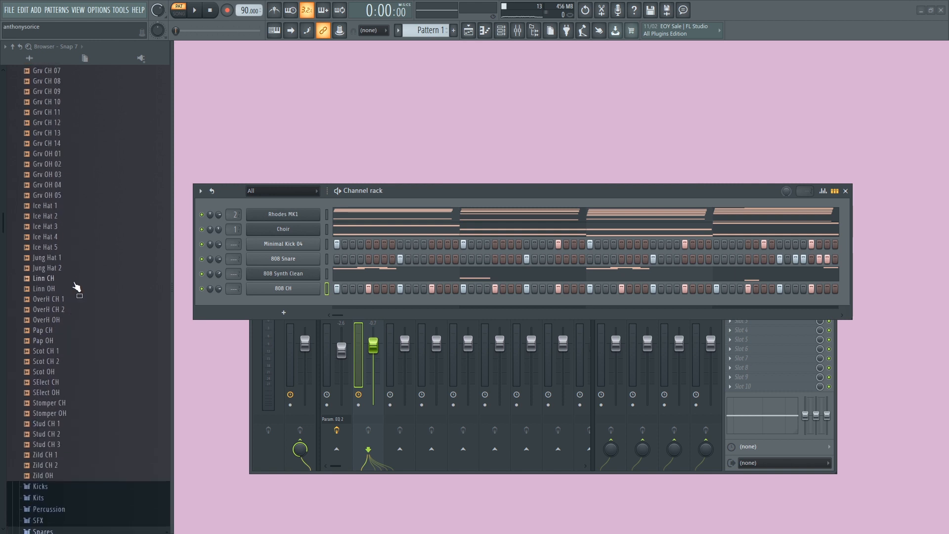
scroll(69, 248, "up", 1)
left_click(58, 175)
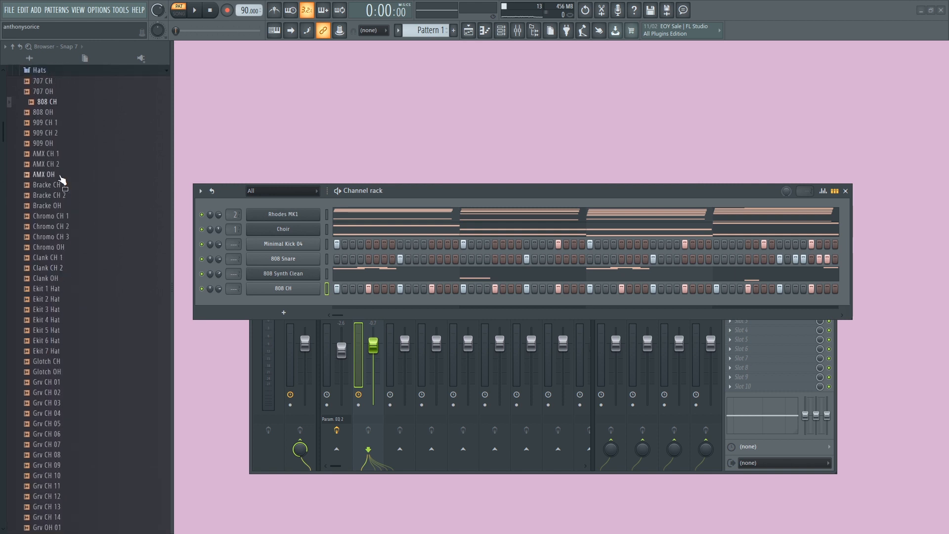
scroll(75, 296, "down", 15)
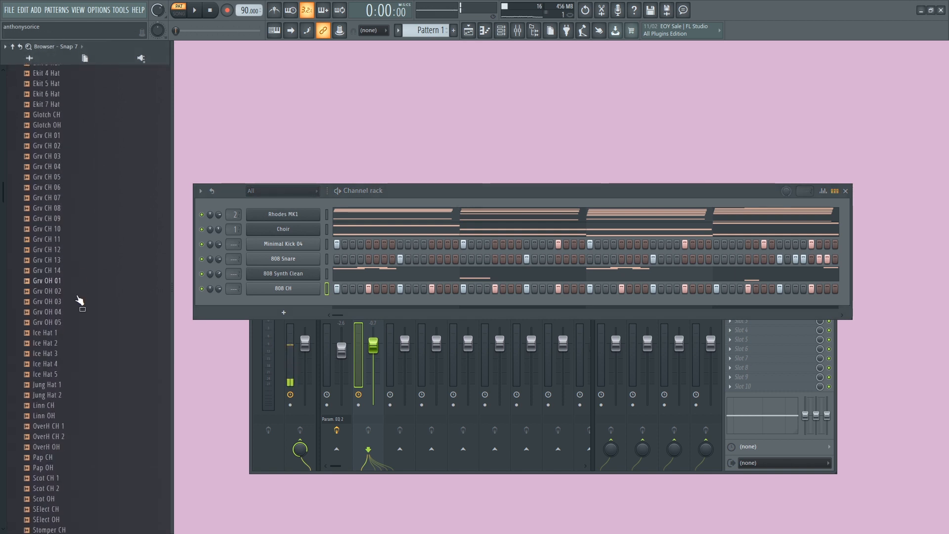
left_click(49, 351)
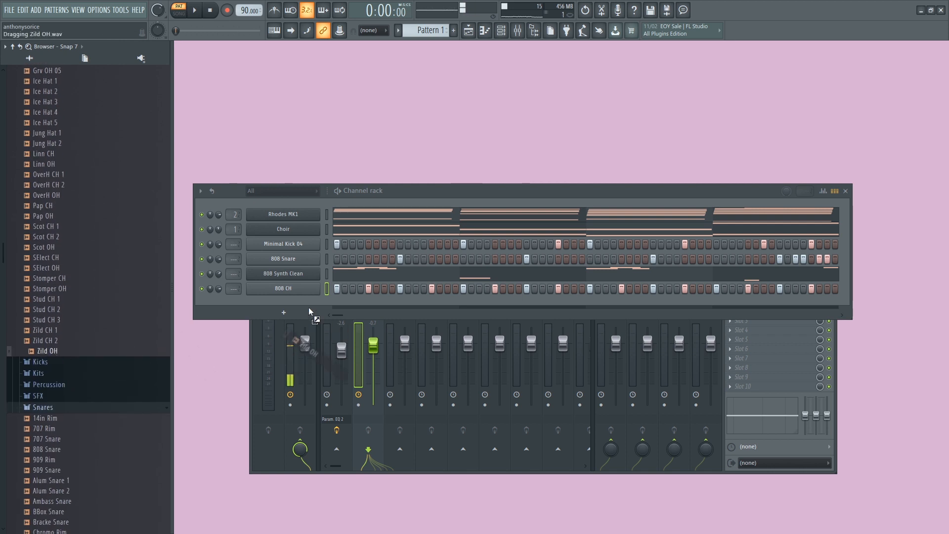
left_click_drag(301, 306, 263, 303)
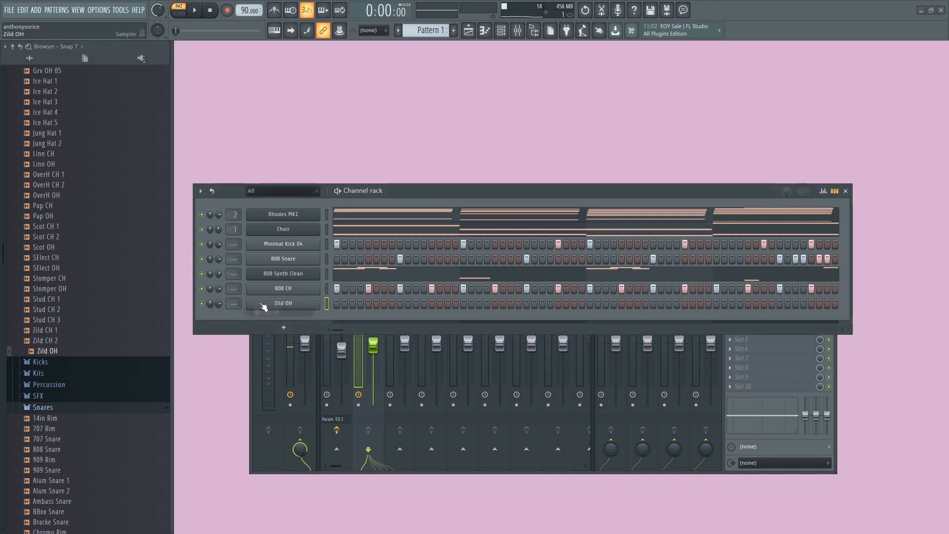
Place a Zild OH hit on step 7 and play back the pattern.
left_click(383, 304)
key("space")
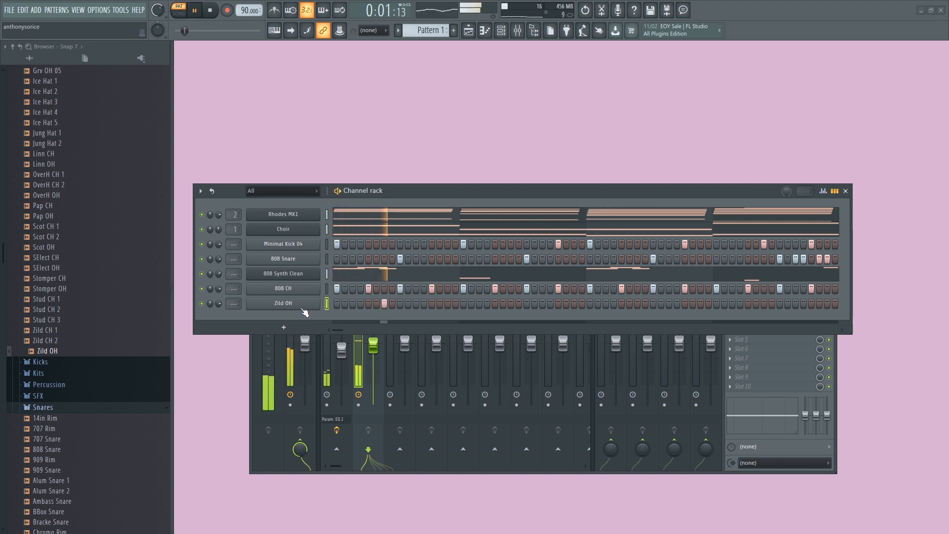
key("space")
Shorten Zild OH with its volume envelope, bringing attack, decay, sustain and release down to zero, and audition it.
left_click(302, 309)
left_click(118, 146)
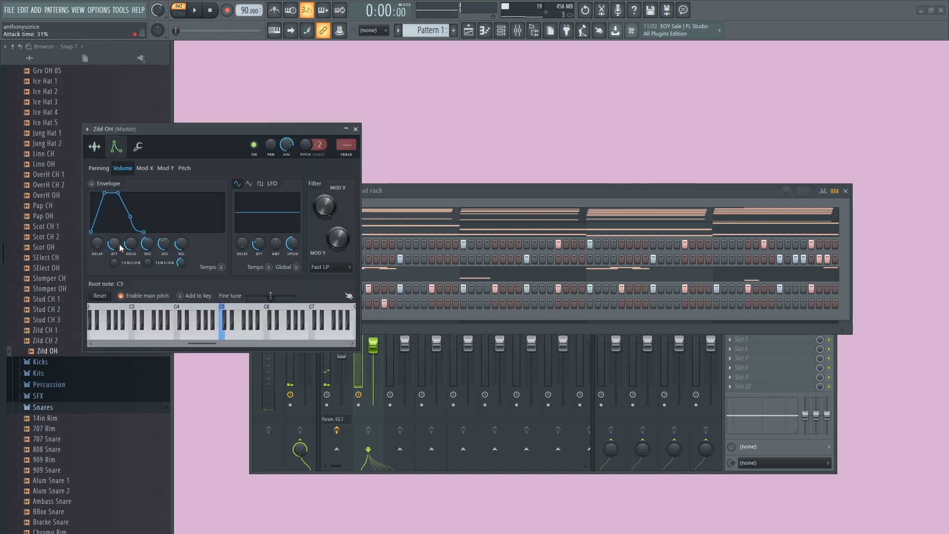
left_click_drag(119, 247, 119, 257)
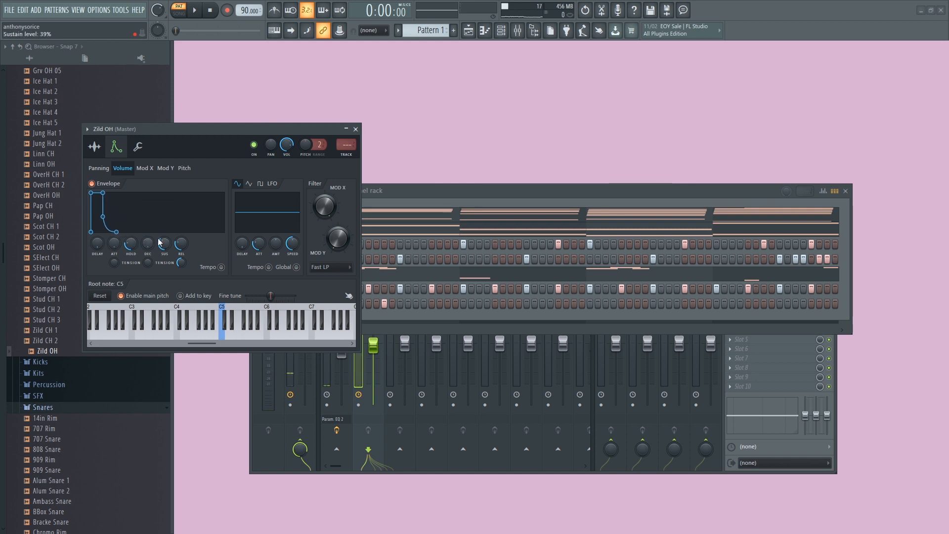
left_click_drag(179, 247, 181, 246)
key("space")
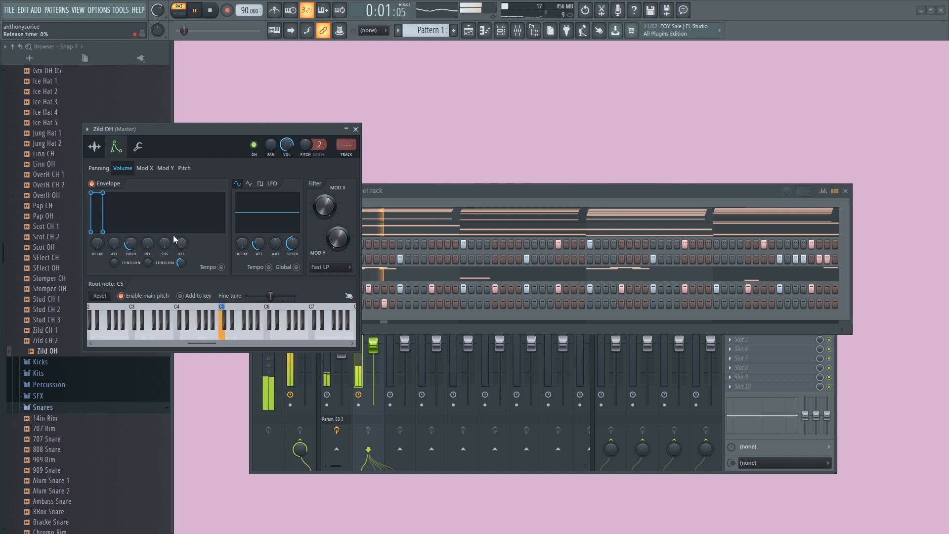
key("space")
key("space")
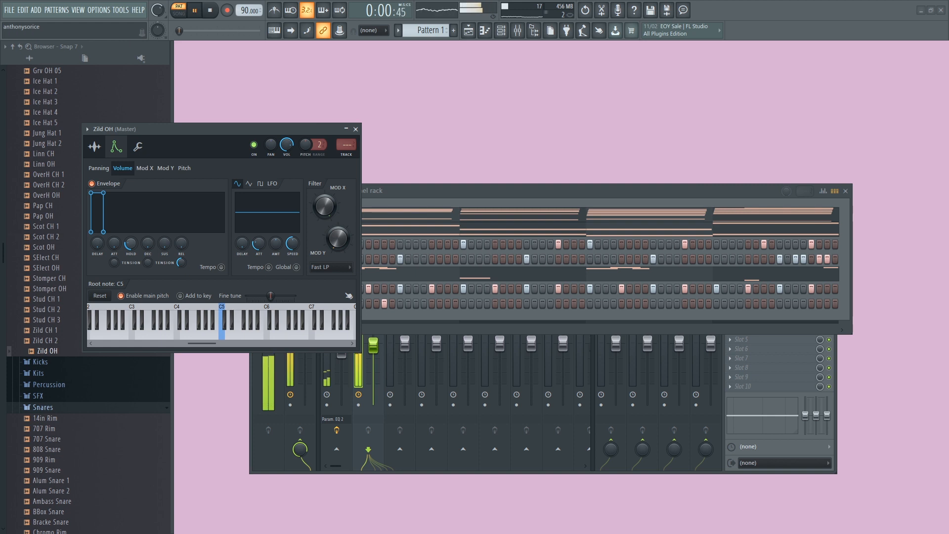
left_click(355, 129)
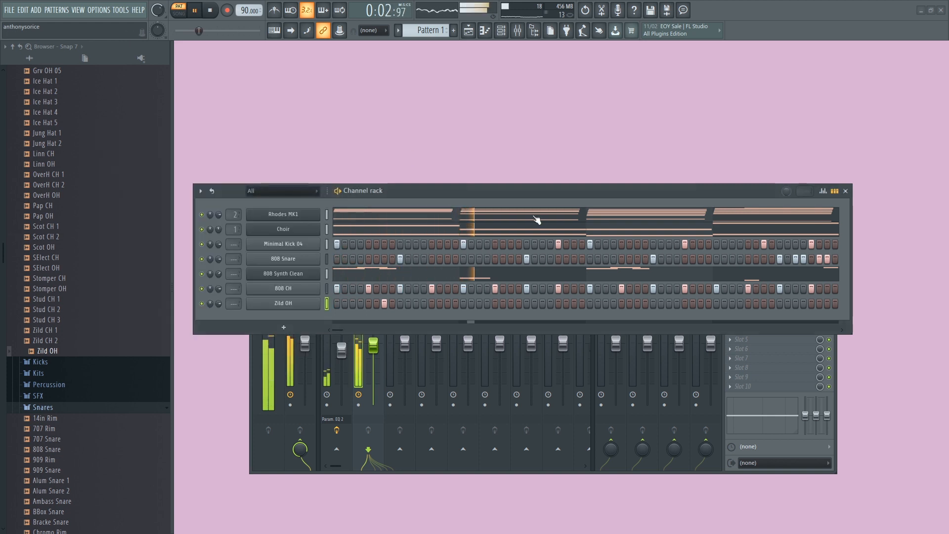
Add a second Zild OH hit on step 39 and lower mixer Insert 1 to -4.2 dB.
left_click(638, 304)
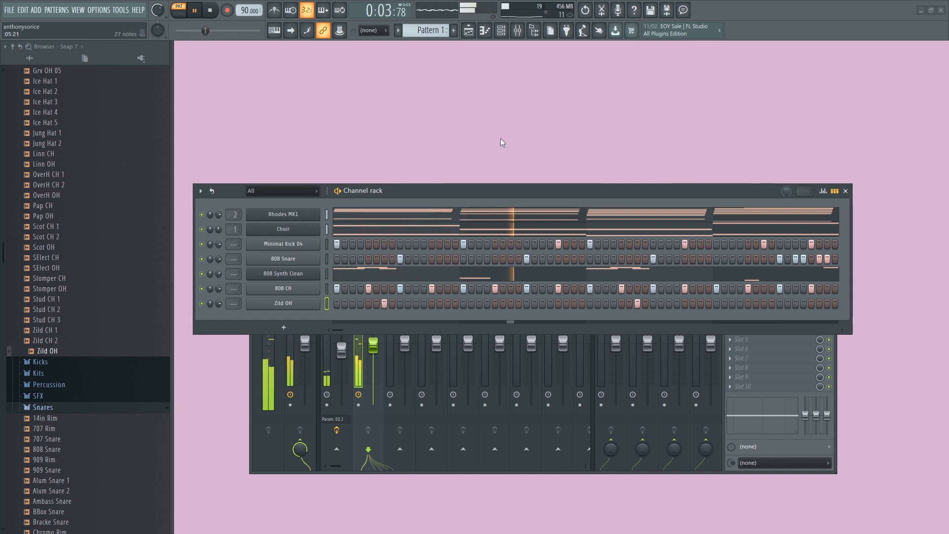
left_click_drag(342, 350, 342, 354)
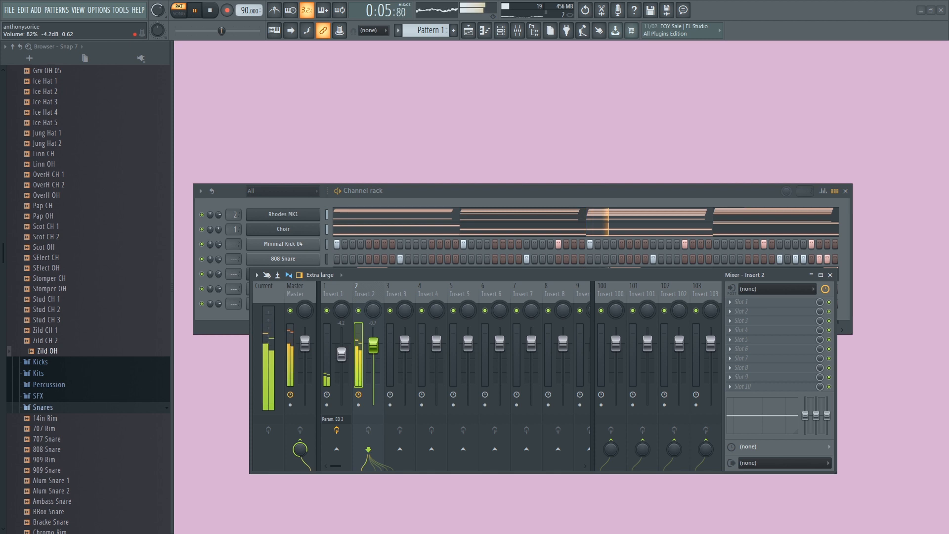
Move the channel rack clear of the mixer and route 808 CH and Zild OH to Insert 10.
left_click(449, 194)
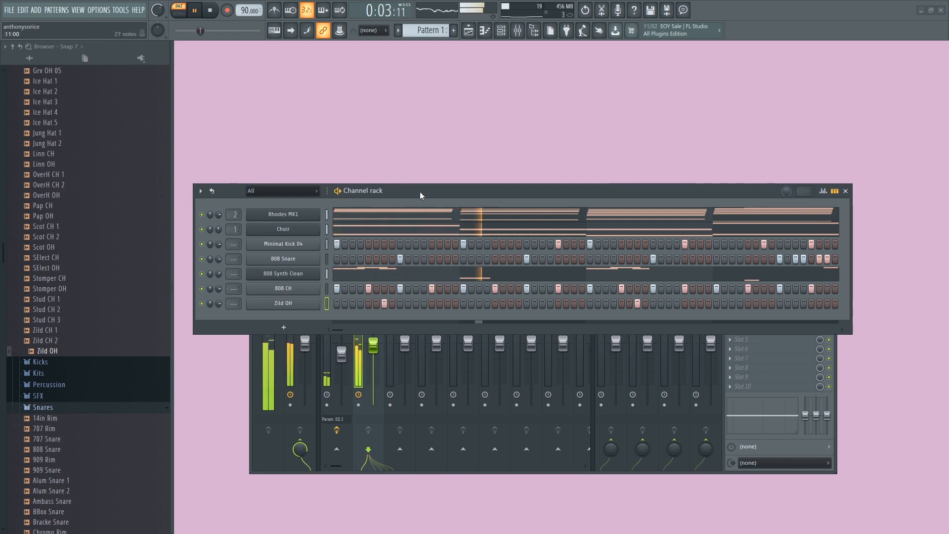
left_click_drag(420, 191, 424, 120)
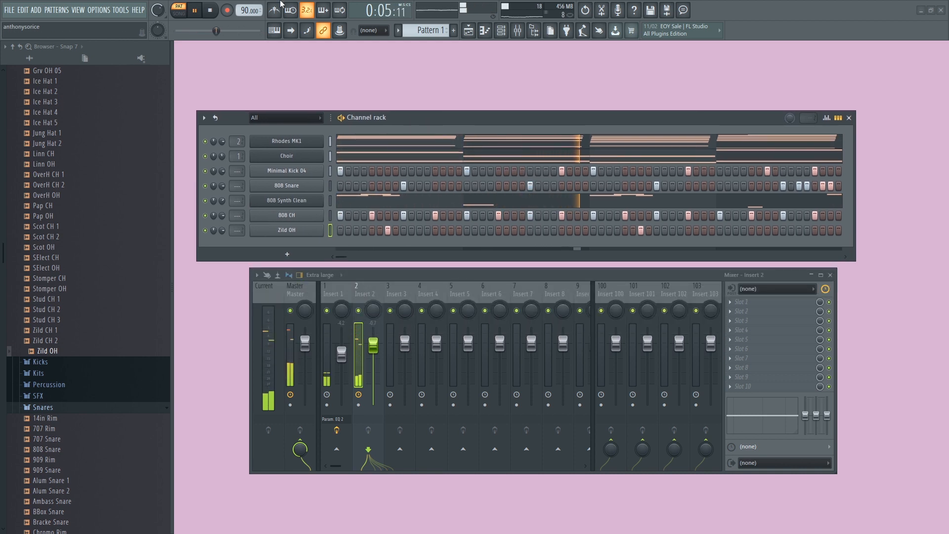
key("space")
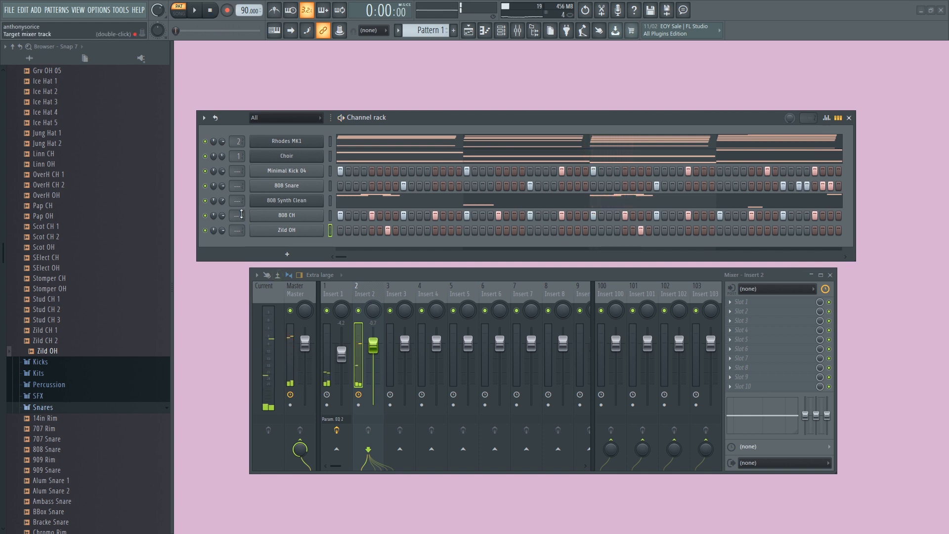
scroll(242, 214, "up", 9)
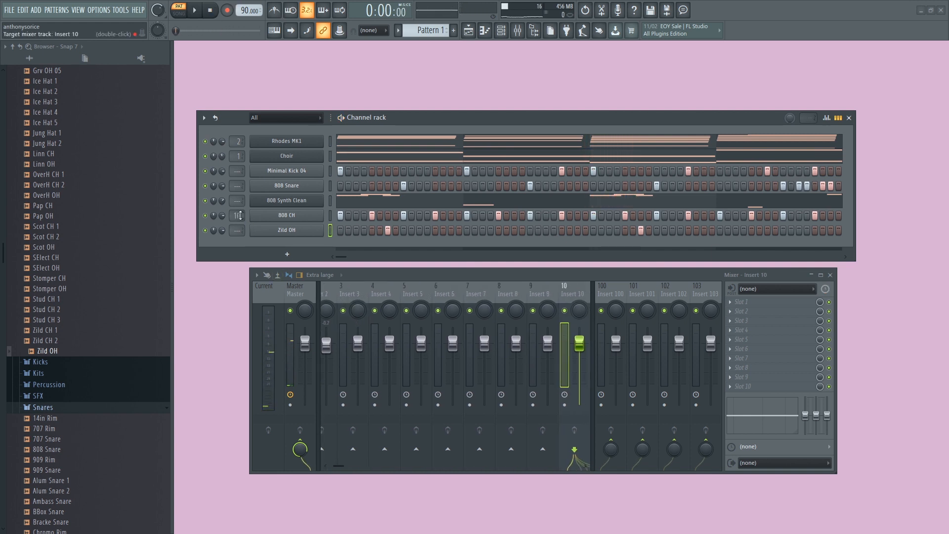
scroll(237, 230, "up", 10)
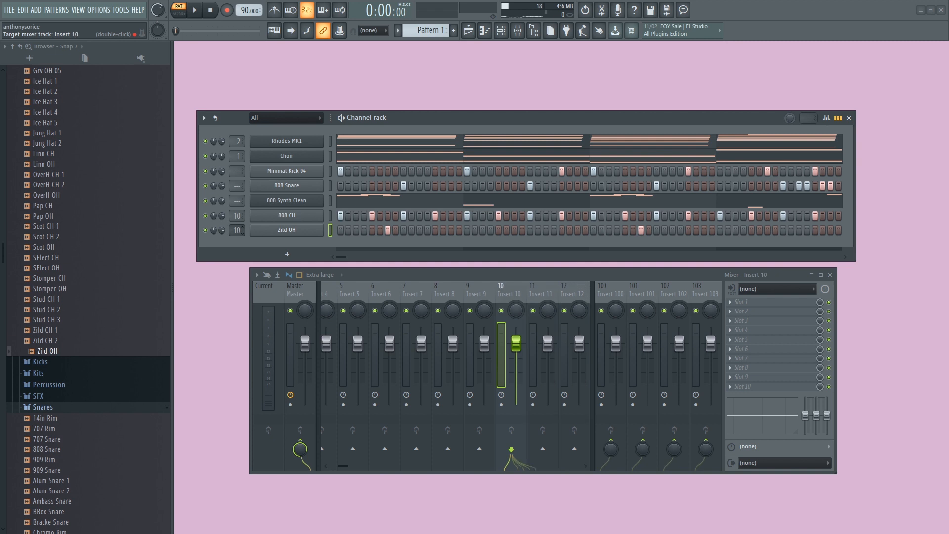
Load Fruity Reeverb 2 in Insert 10's first slot with a low cut of about 435 Hz and start playback.
left_click(747, 304)
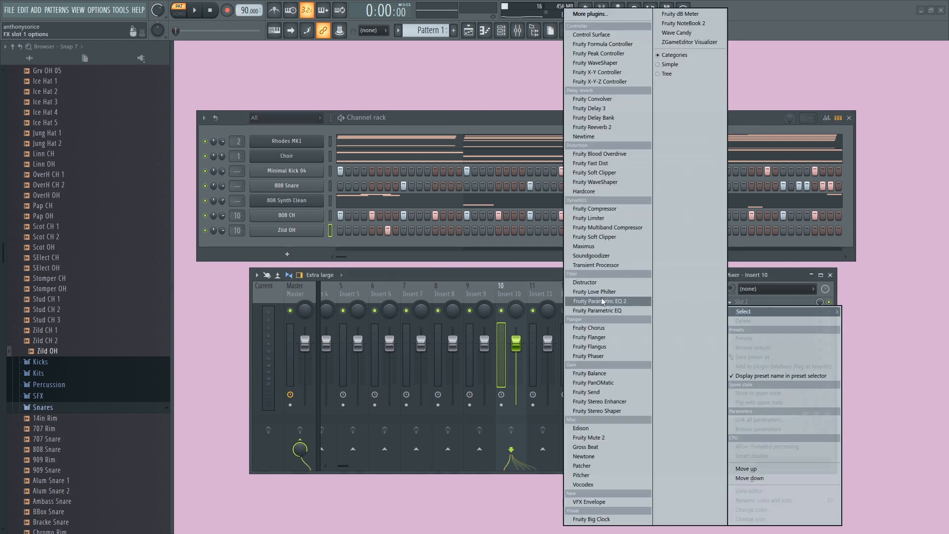
left_click(630, 127)
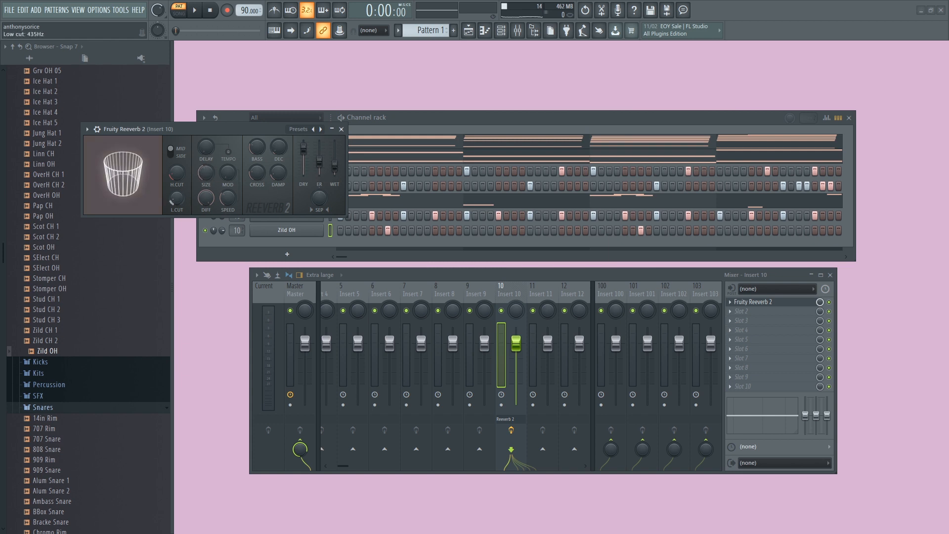
key("space")
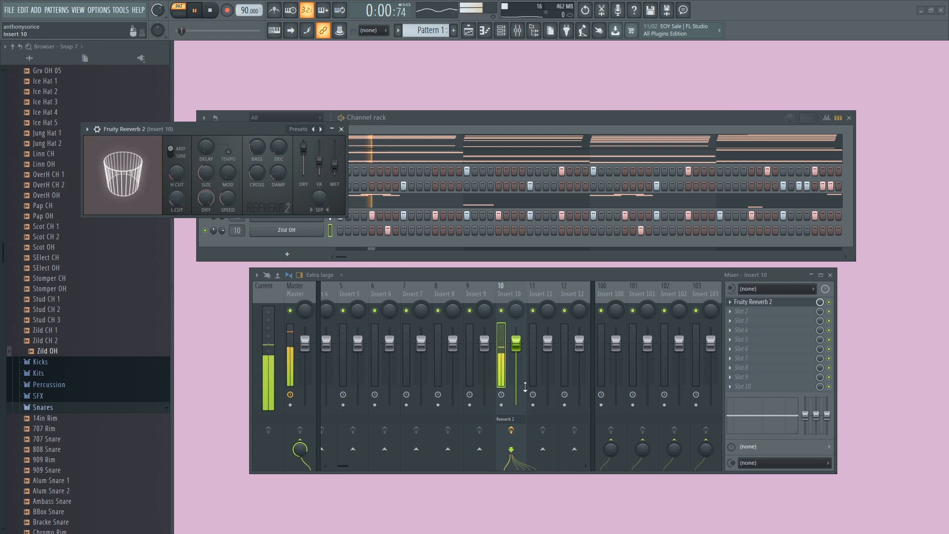
Pan Insert 10 to the left, lower its volume to -7.5 dB and close the reverb window.
left_click_drag(516, 343, 516, 361)
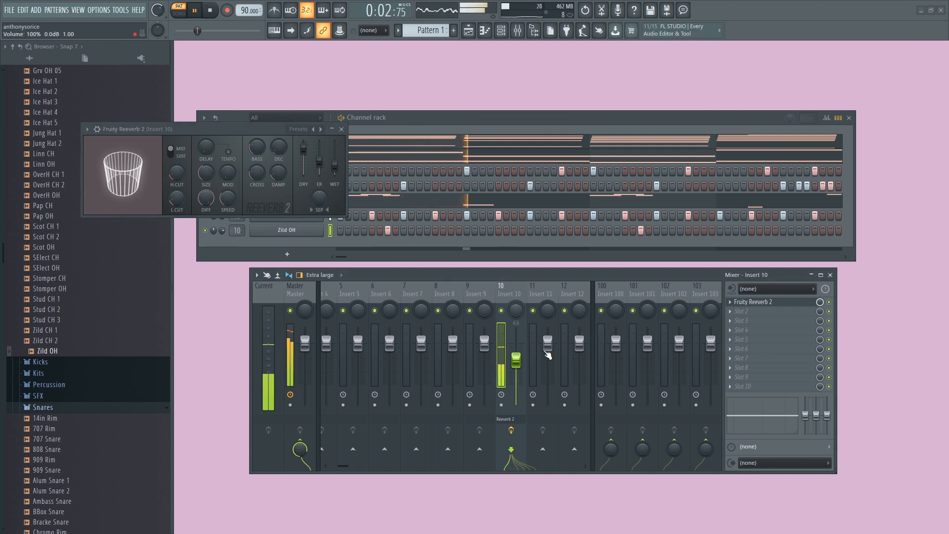
left_click_drag(516, 310, 516, 327)
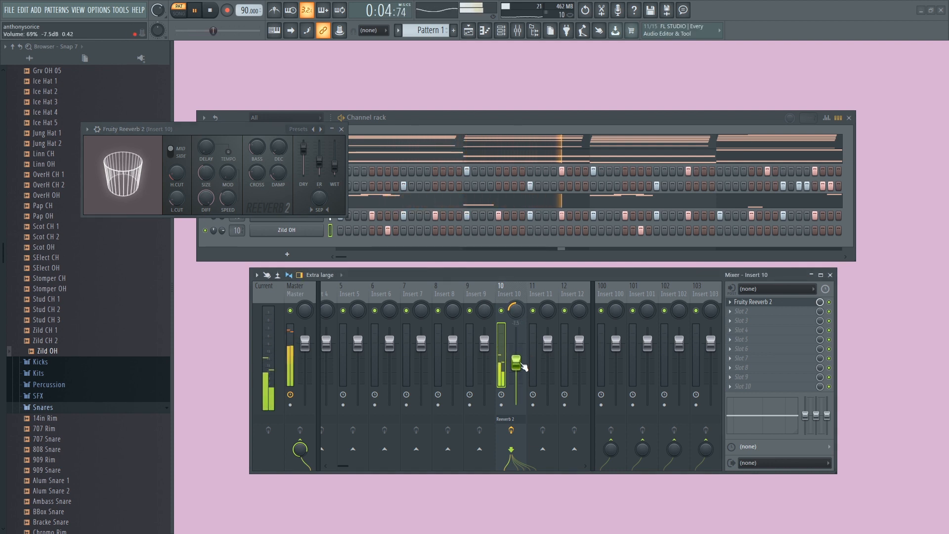
left_click_drag(516, 360, 516, 362)
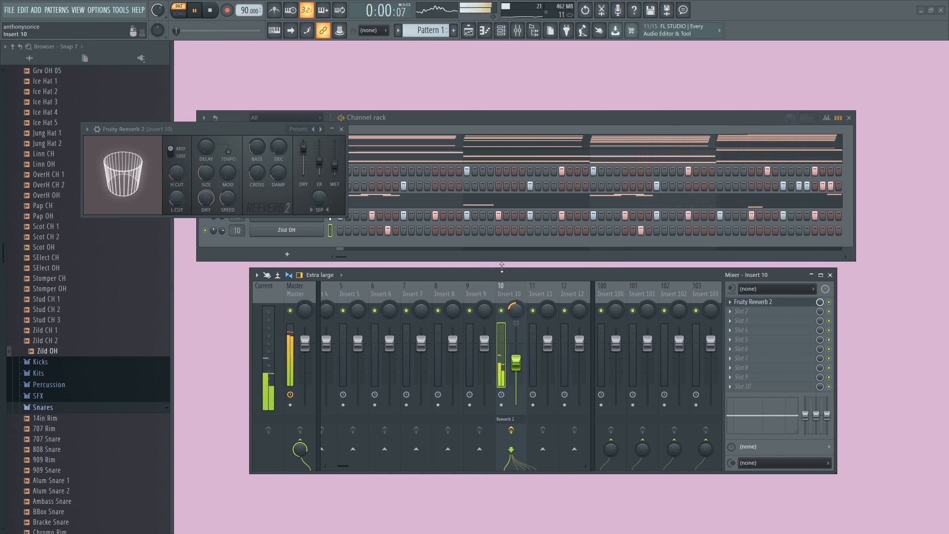
left_click(341, 130)
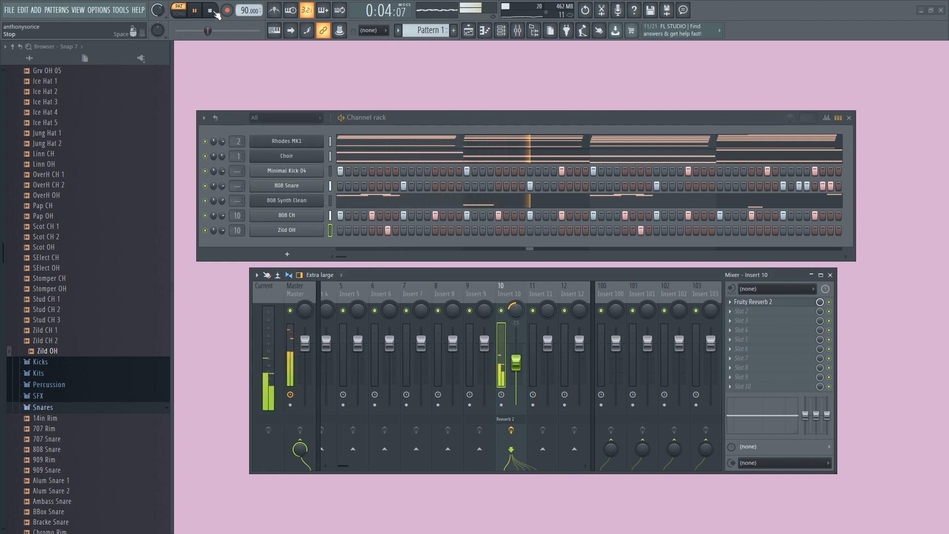
Stop playback and route the 808 Snare channel to mixer Insert 11.
key("space")
left_click_drag(238, 187, 238, 164)
left_click(756, 308)
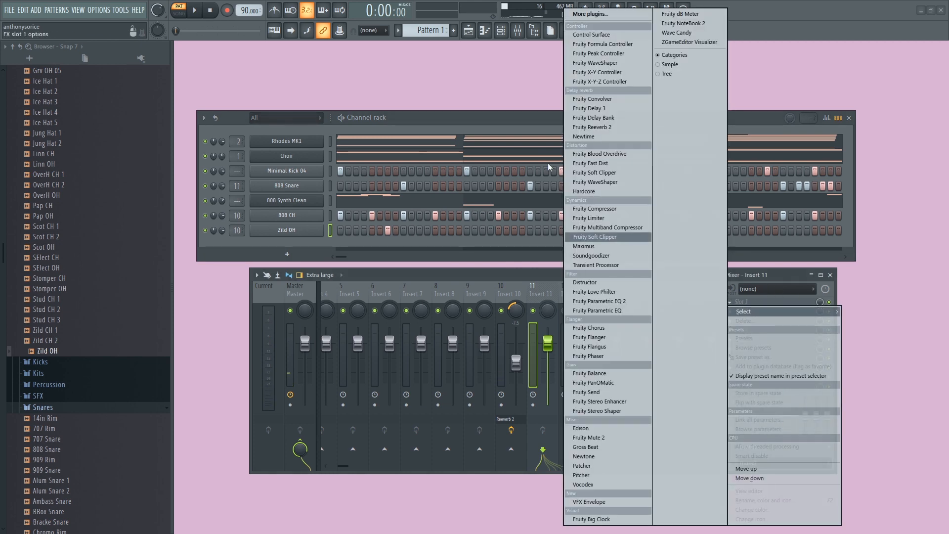
left_click(608, 134)
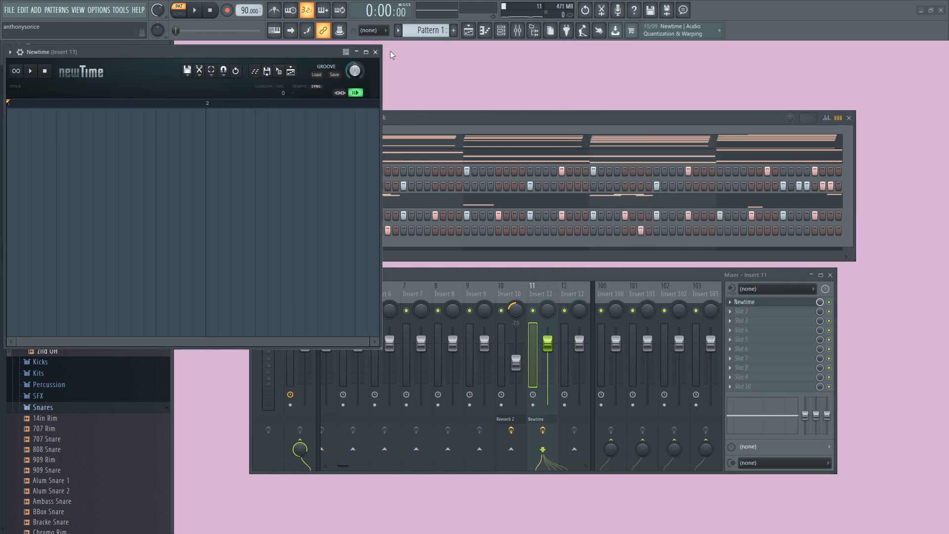
left_click(378, 53)
Replace Newtime on Insert 11 with Fruity Reeverb 2, set its decay to about 2.4 sec and play the pattern.
left_click(731, 302)
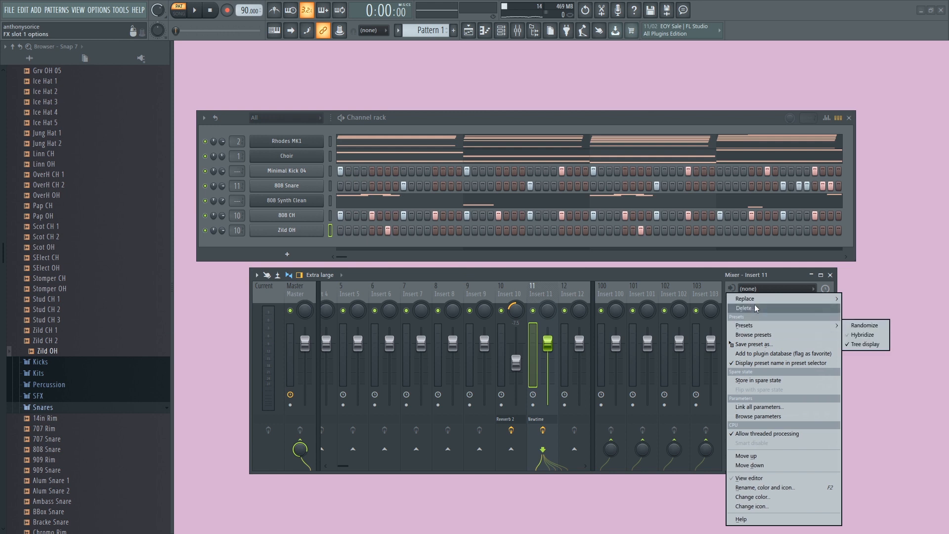
mouse_move(756, 304)
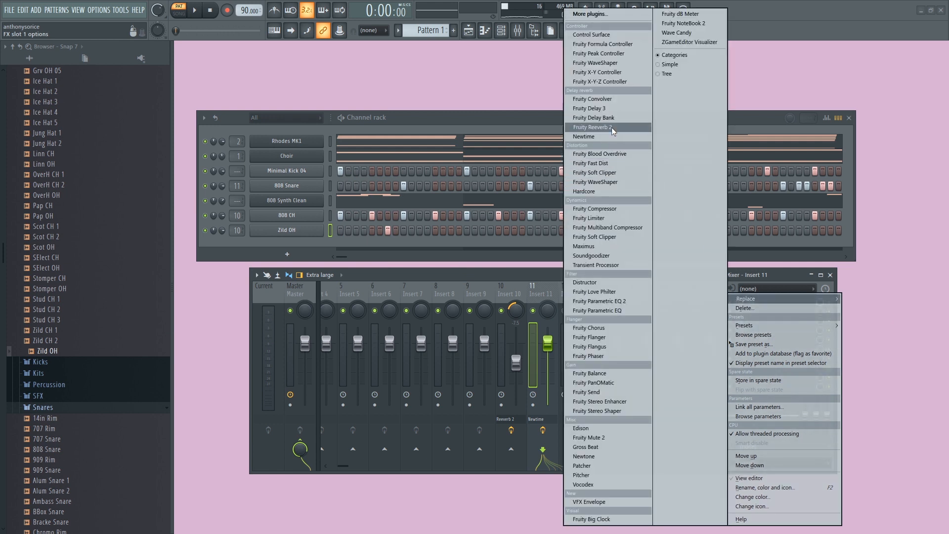
left_click(592, 127)
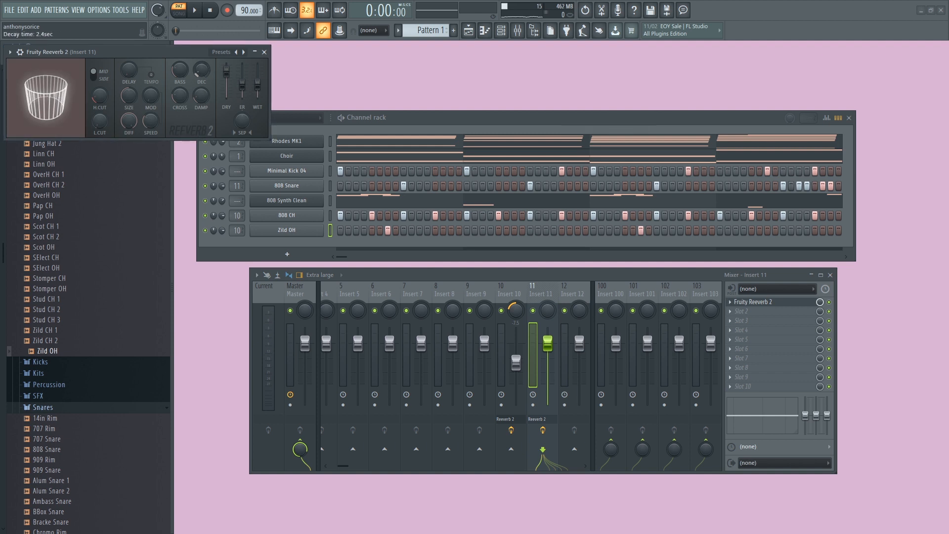
key("space")
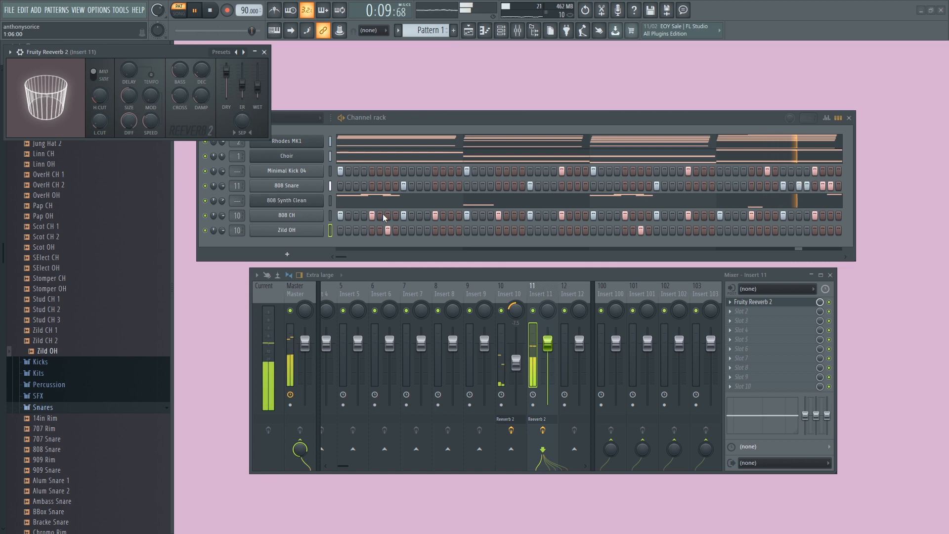
Raise the 808 Synth Clean bass's volume envelope release and set its master filter cutoff to 71%.
left_click(301, 201)
left_click_drag(274, 367, 274, 368)
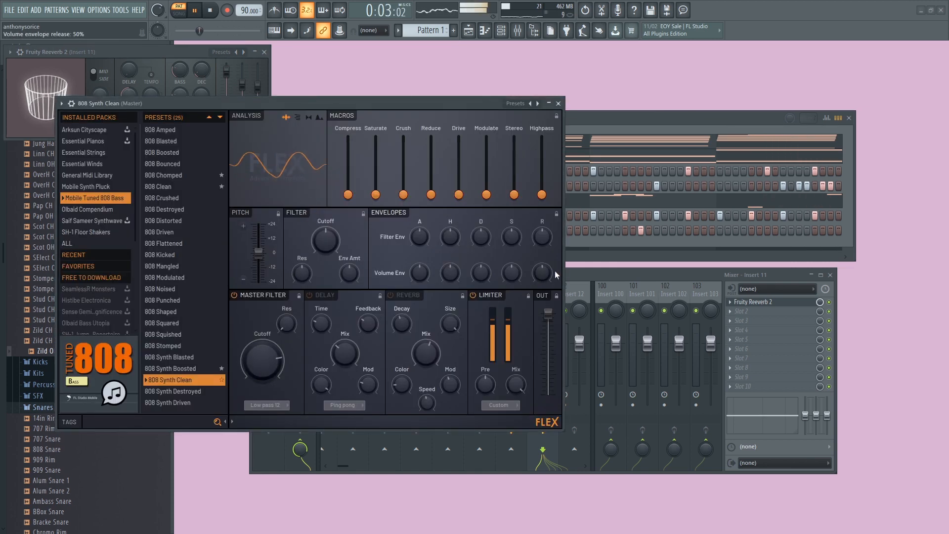
left_click_drag(545, 273, 546, 262)
left_click_drag(265, 358, 265, 359)
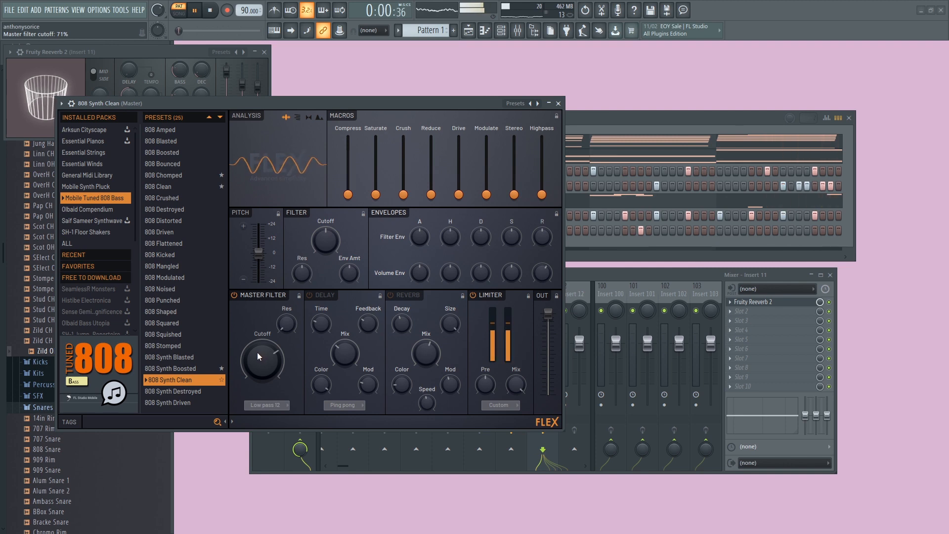
left_click(697, 117)
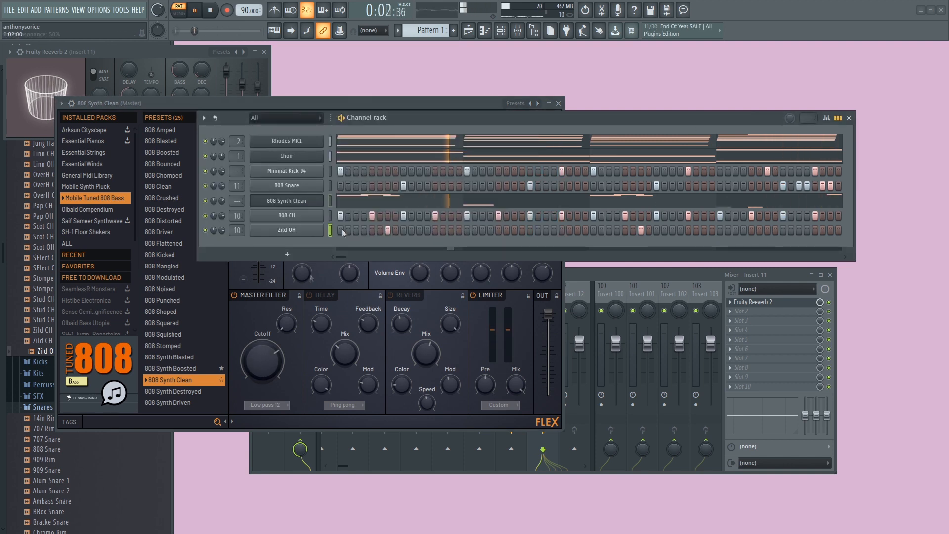
Stop playback, add a Sytrus channel, load its Electric 4 preset and return to the channel rack.
key("space")
left_click(287, 254)
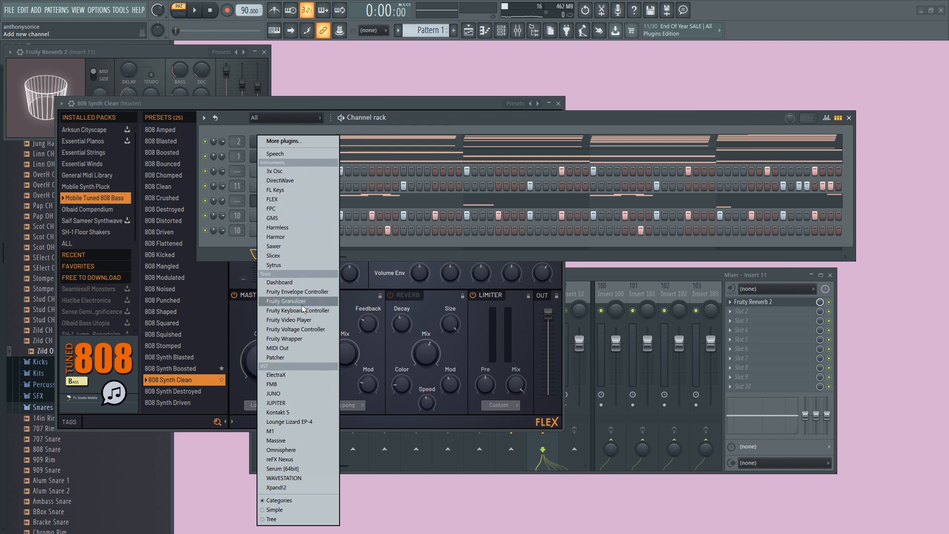
left_click(324, 266)
left_click(100, 141)
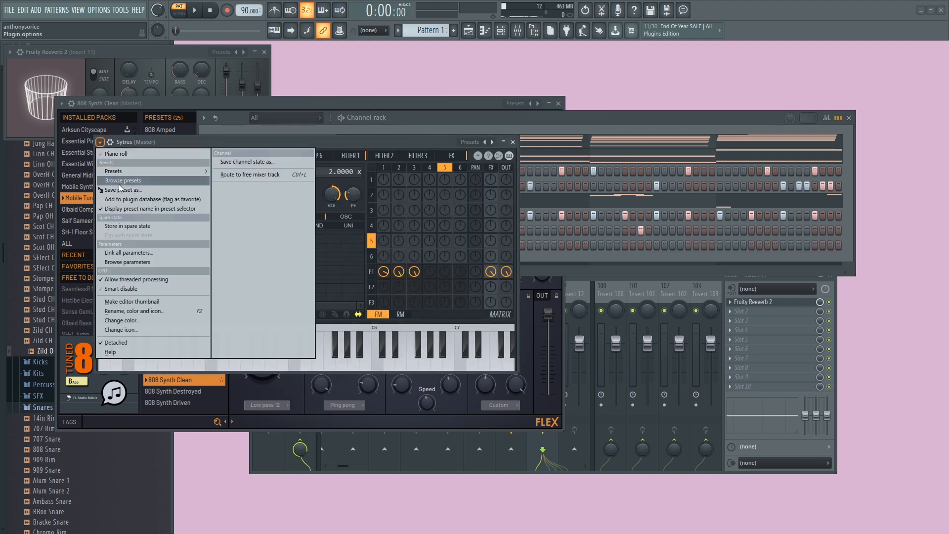
mouse_move(148, 171)
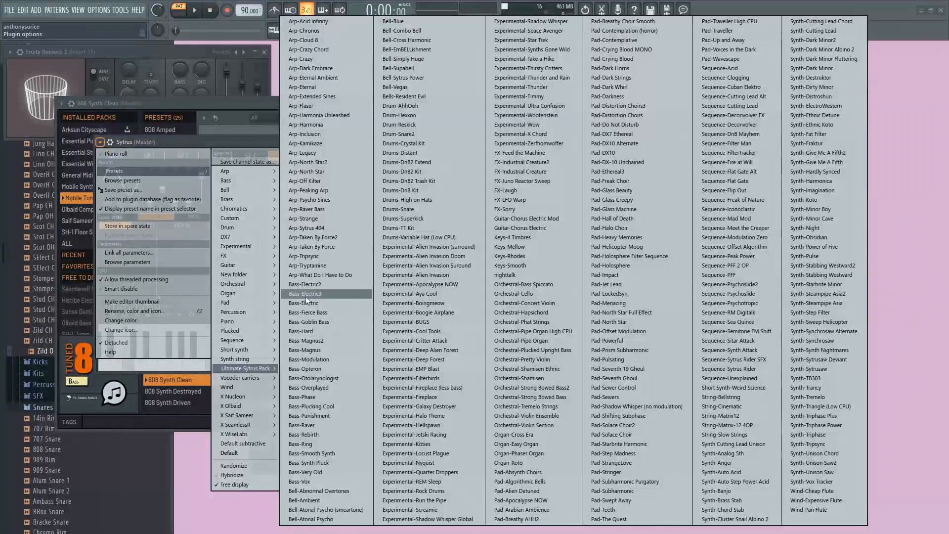
mouse_move(239, 349)
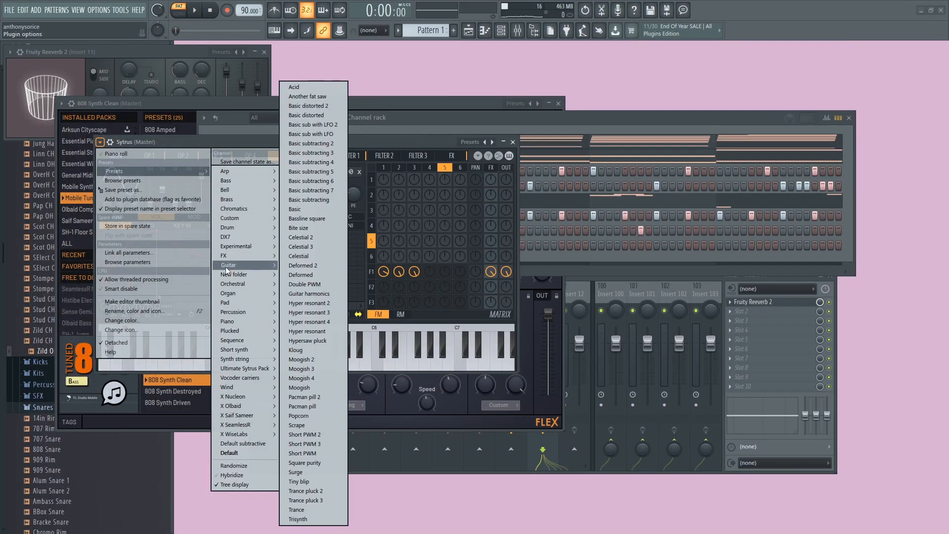
mouse_move(226, 270)
left_click(299, 311)
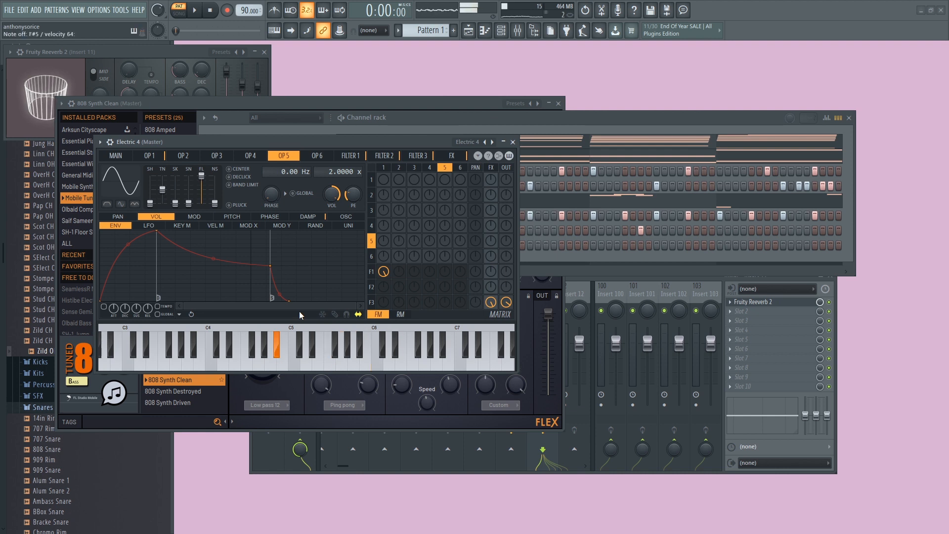
left_click(570, 135)
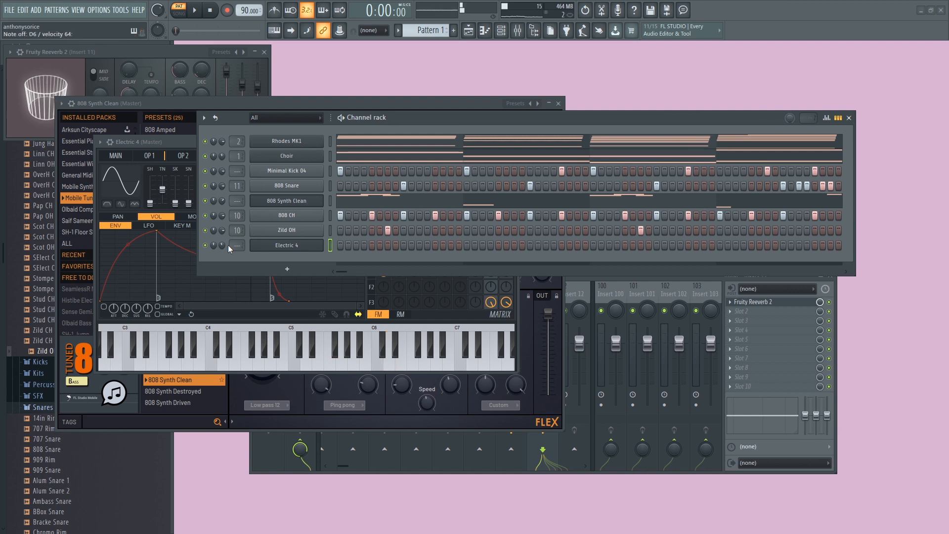
Try recording a two-note D6 and C#6 Electric 4 line in bar 2 and delete the recorded notes.
key("space")
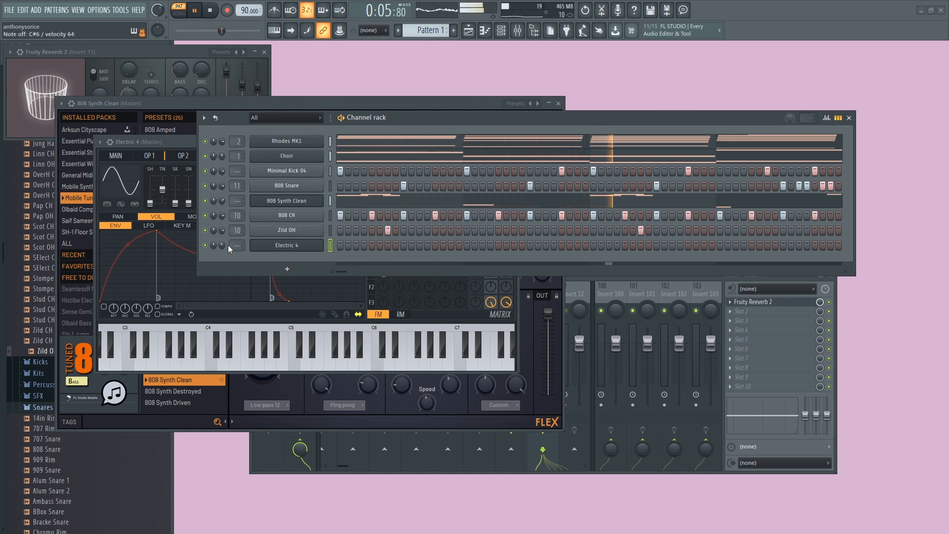
key("space")
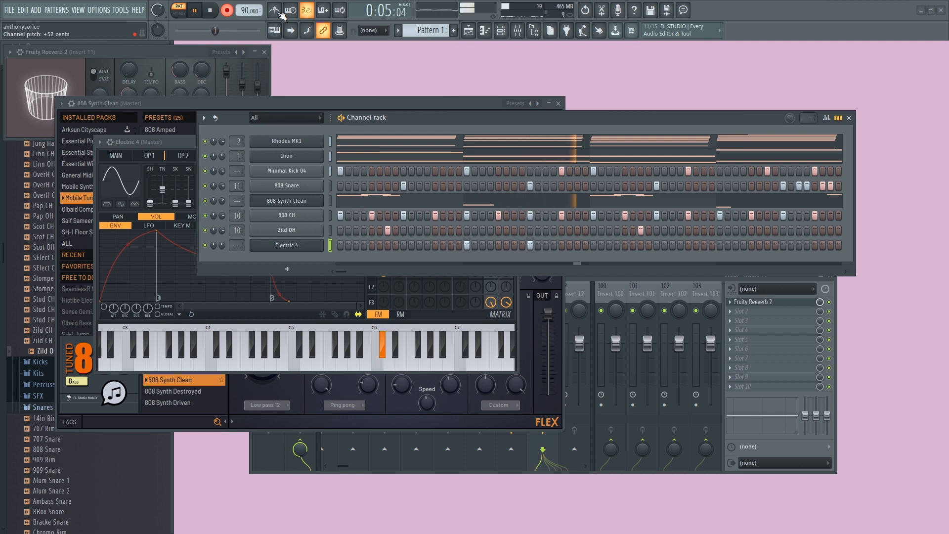
key("space")
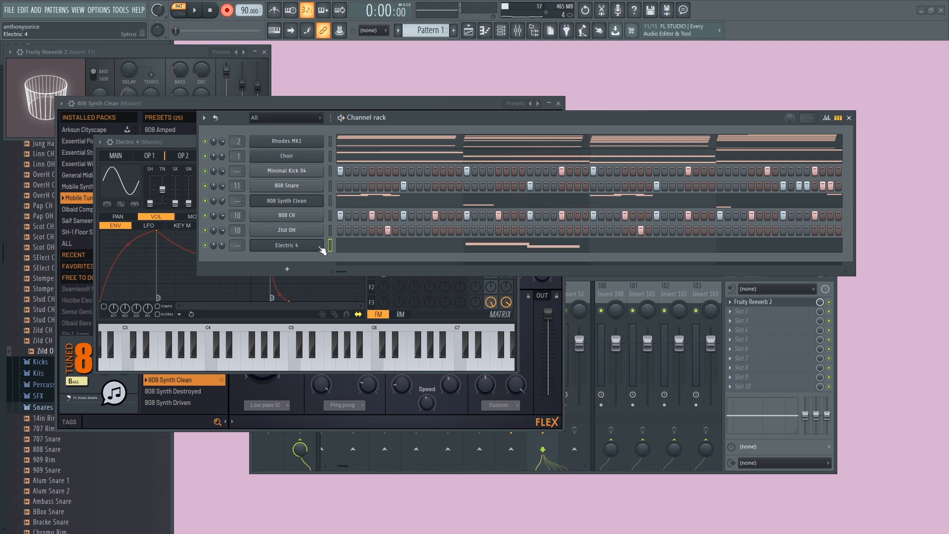
right_click(323, 251)
left_click(341, 245)
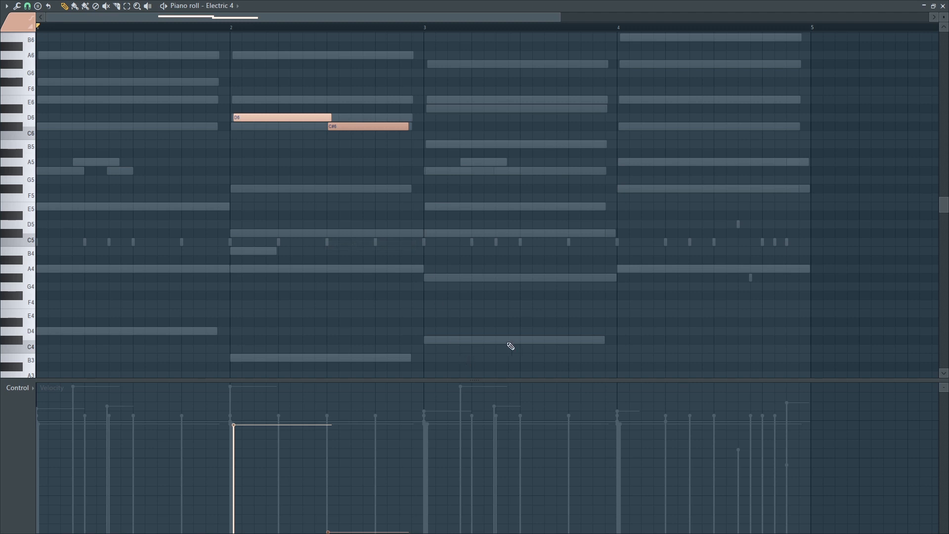
key("ctrl+a")
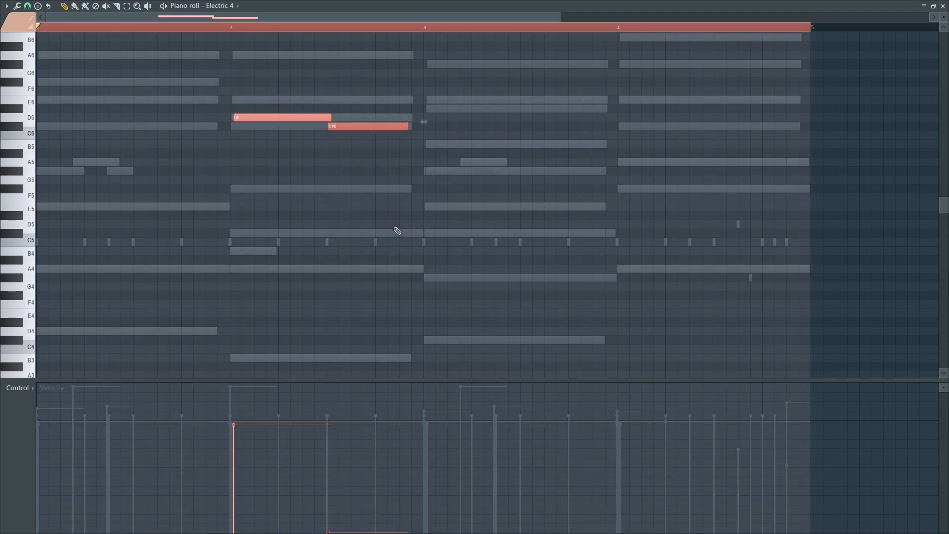
key("Delete")
left_click(947, 5)
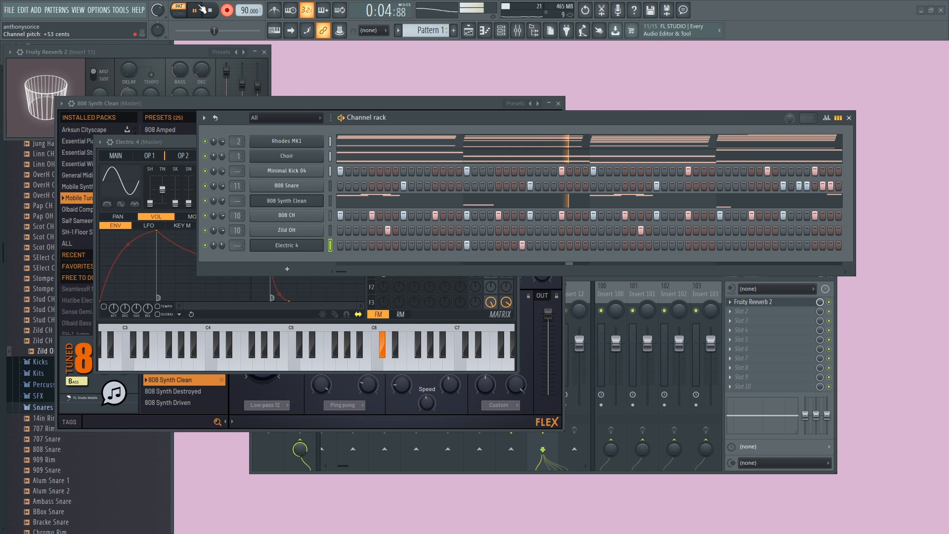
Finish recording D6 and C#6 on Electric 4 across bar 2 and slightly lower the C#6 note's velocity in the piano roll.
left_click(203, 10)
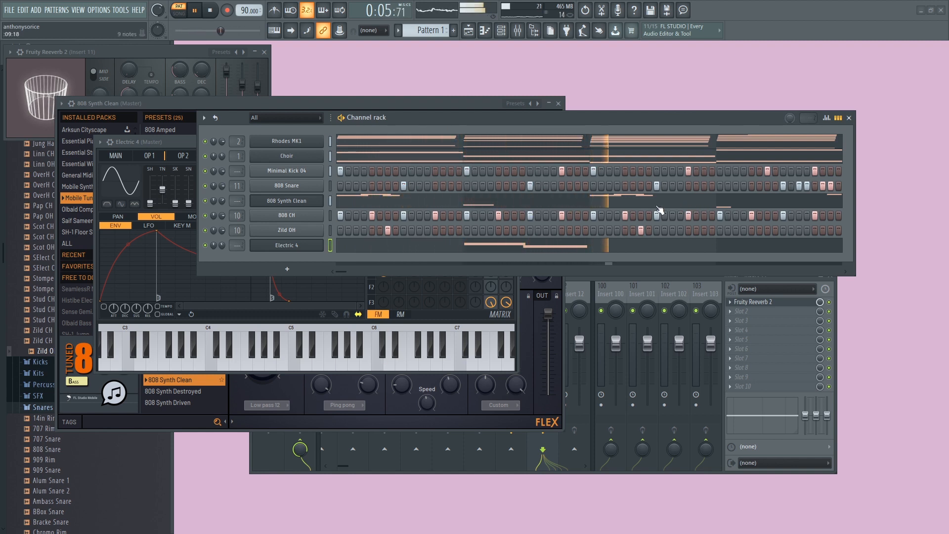
right_click(328, 241)
left_click(347, 245)
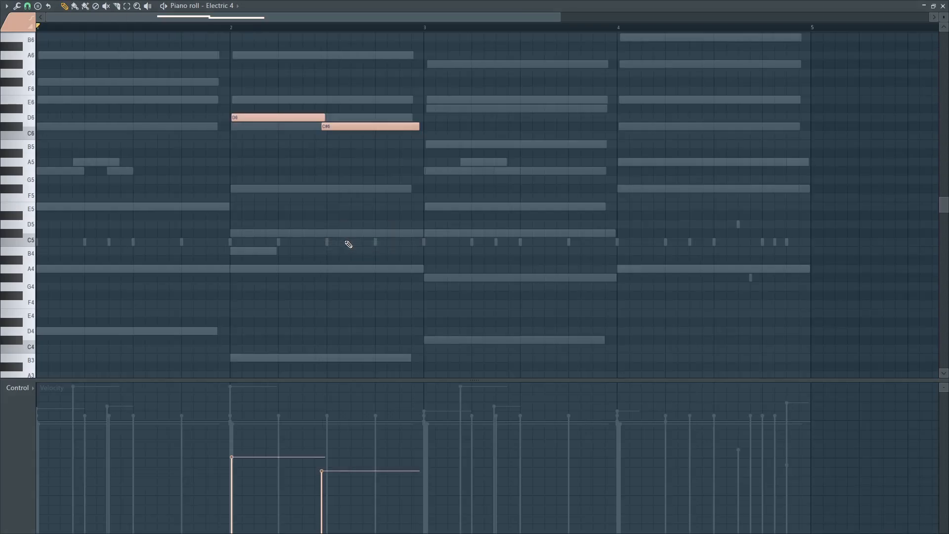
left_click(334, 480)
Lengthen the D6 note slightly and extend the C#6 note to just past the start of bar 3, checking with playback.
key("space")
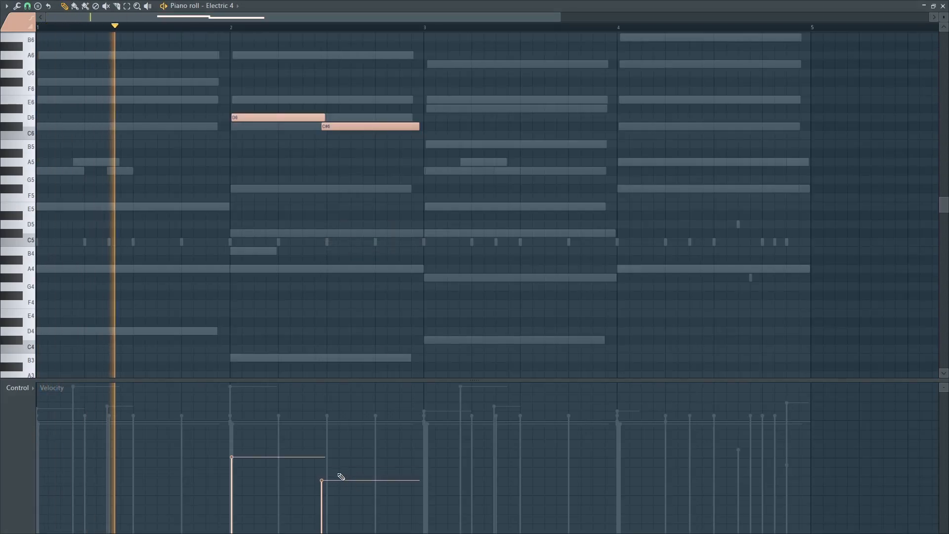
left_click_drag(324, 119, 338, 125)
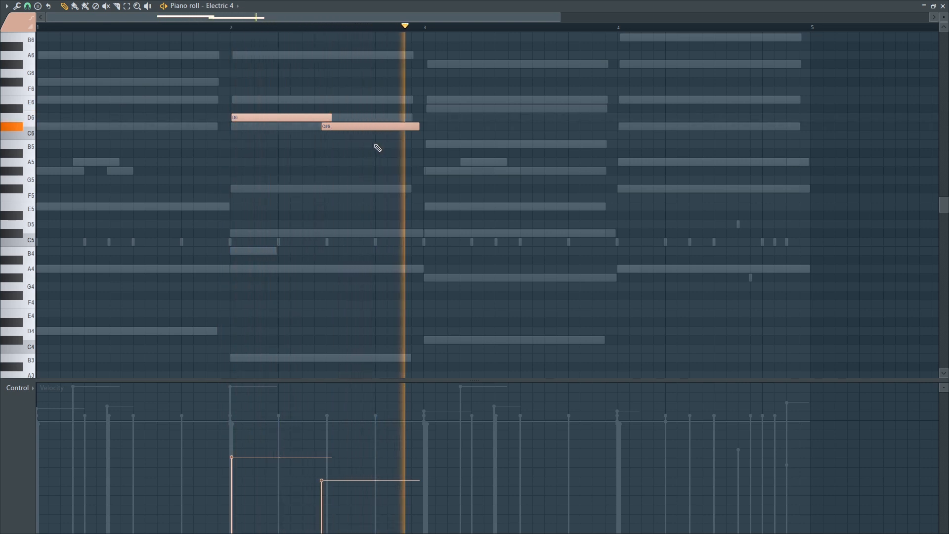
left_click_drag(419, 128, 422, 126)
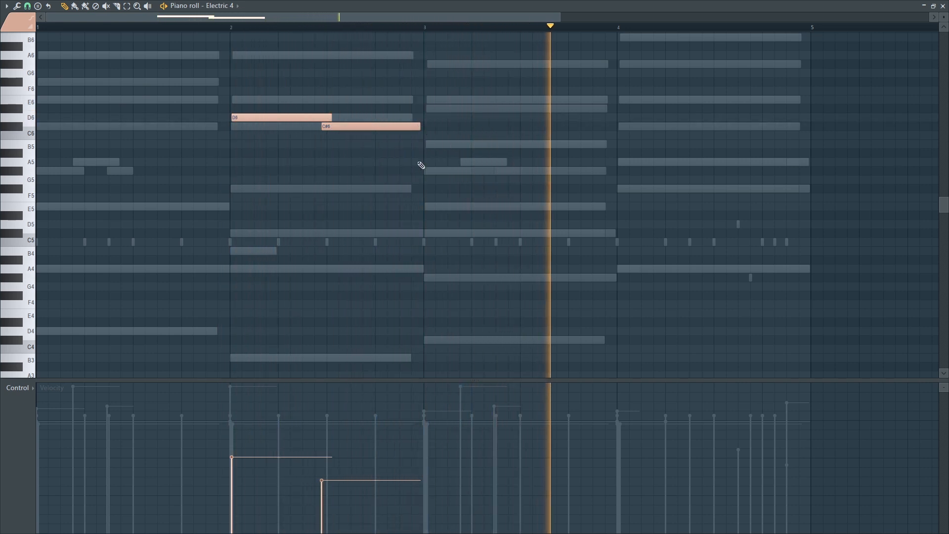
key("space")
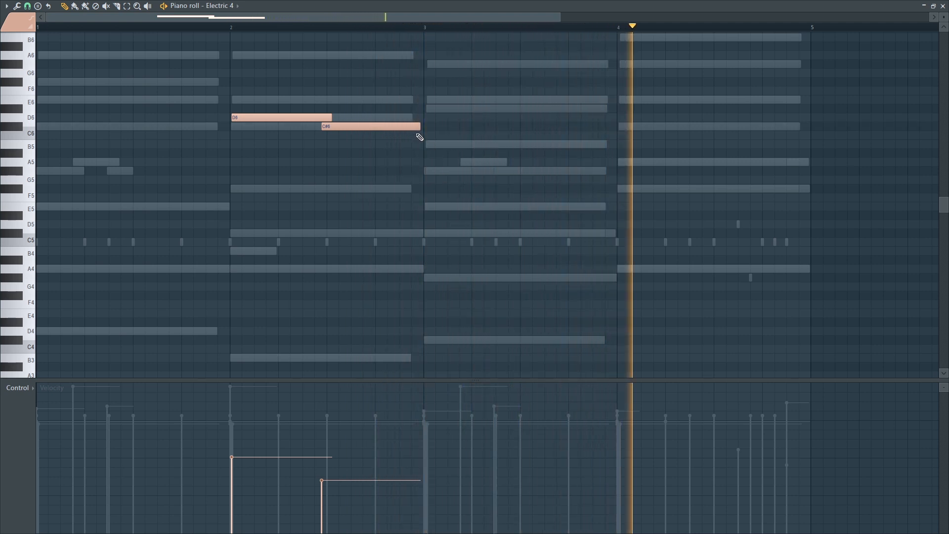
key("space")
key("space")
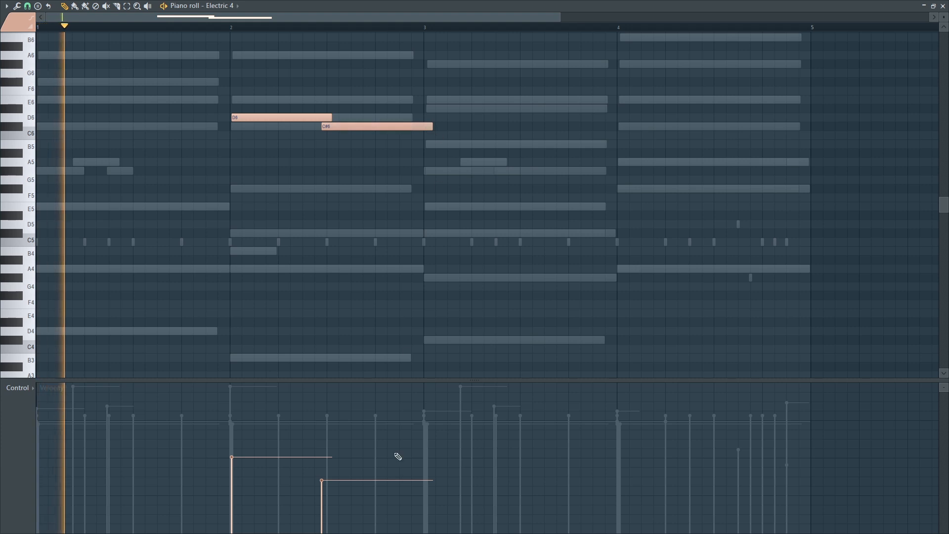
key("space")
key("space")
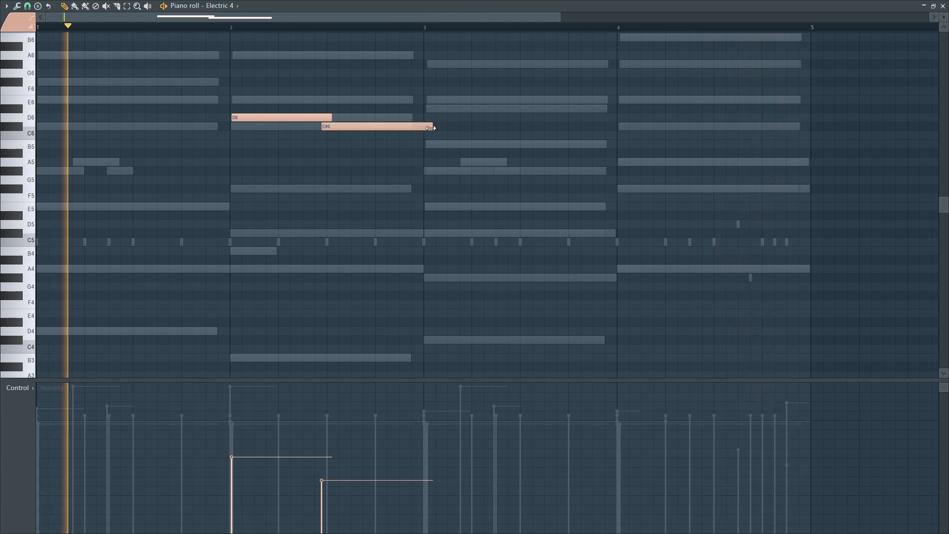
left_click_drag(429, 124, 426, 125)
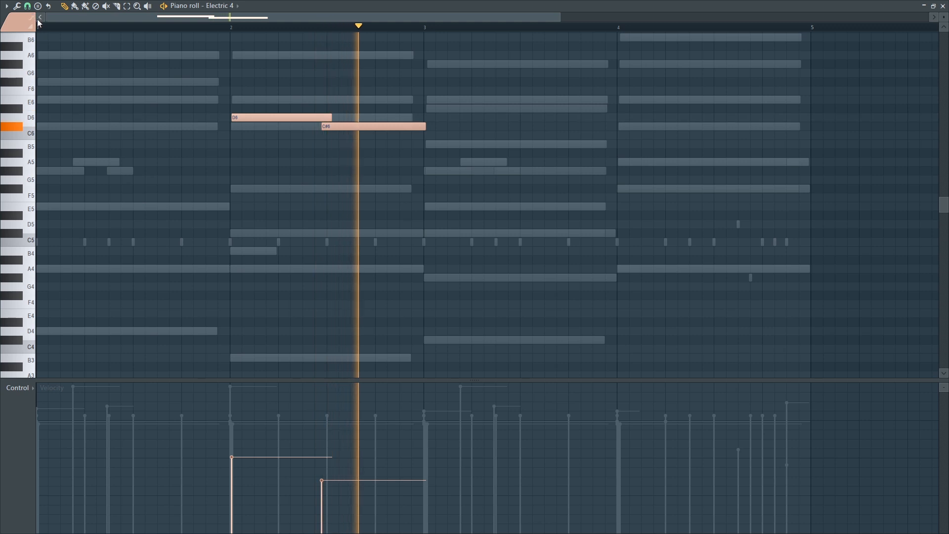
key("space")
Try a short slide note at the end of bar 2, move it from C6 to B5, lower its velocity and delete it.
left_click(412, 135)
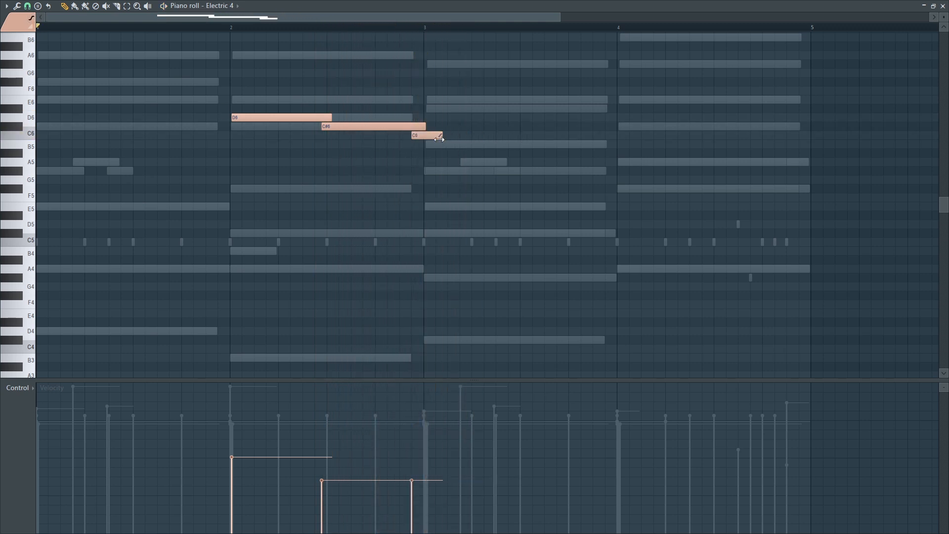
key("space")
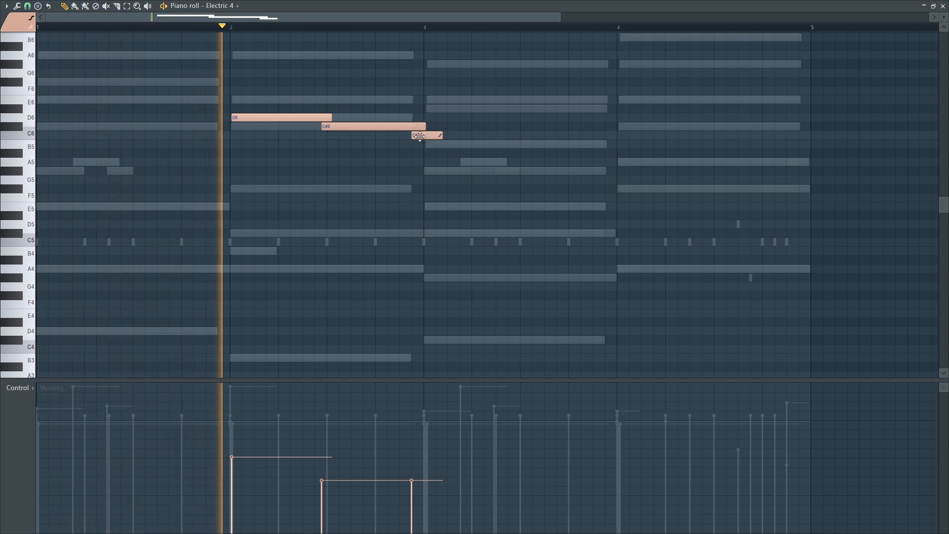
mouse_move(424, 136)
left_mouse_down()
mouse_move(414, 137)
mouse_move(418, 145)
left_mouse_up()
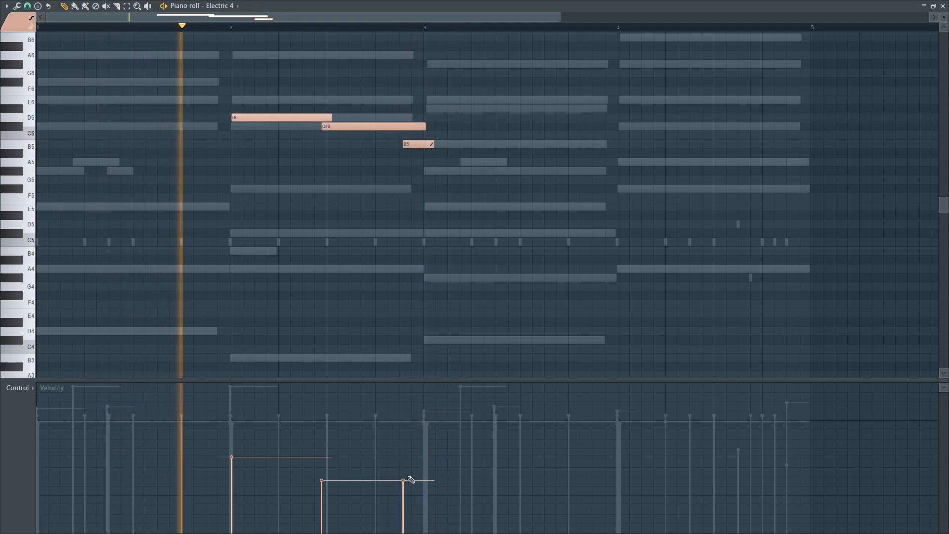
left_click_drag(409, 483, 414, 505)
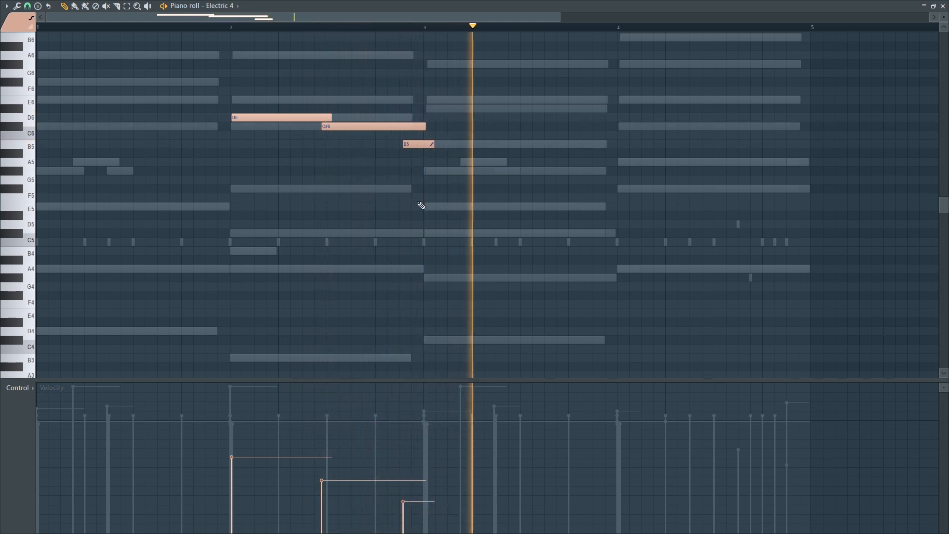
right_click(420, 144)
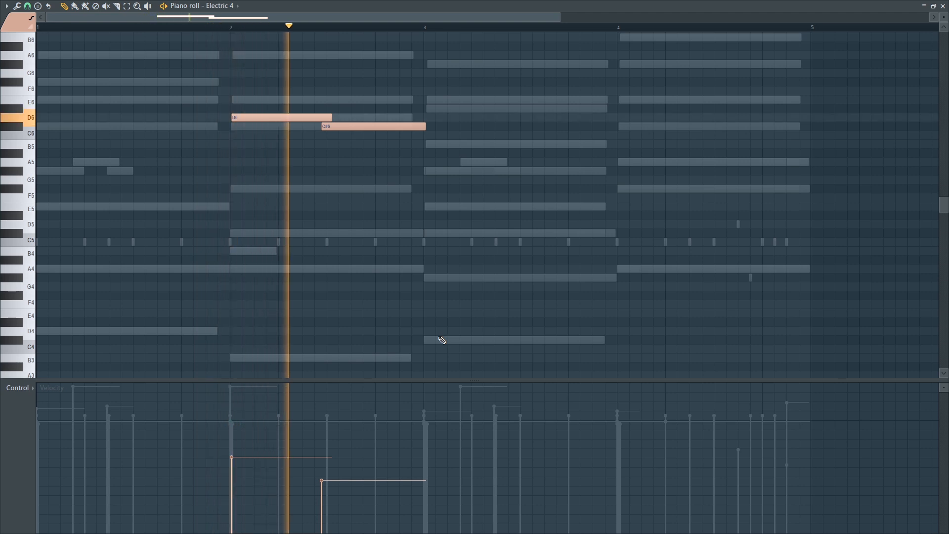
Draw channel volume automation for Electric 4 that fades down over the C#6 note toward bar 3.
left_click(33, 389)
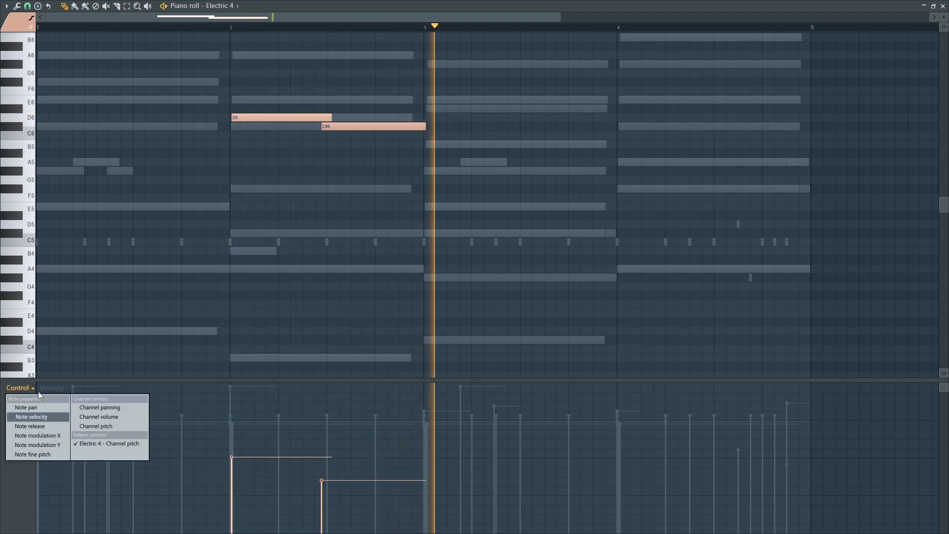
left_click(105, 416)
mouse_move(351, 458)
left_mouse_down()
mouse_move(393, 464)
mouse_move(414, 483)
mouse_move(429, 528)
mouse_move(431, 518)
left_mouse_up()
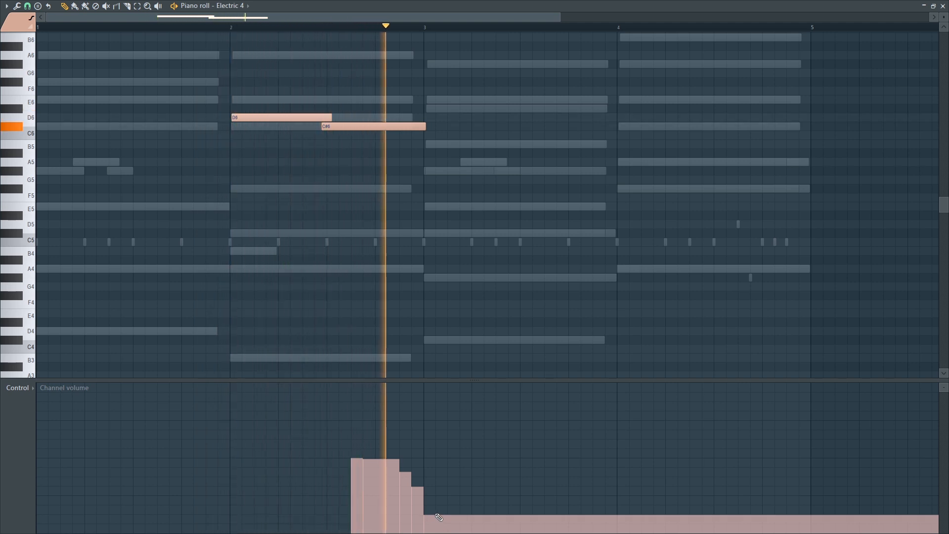
left_click_drag(423, 516, 374, 466)
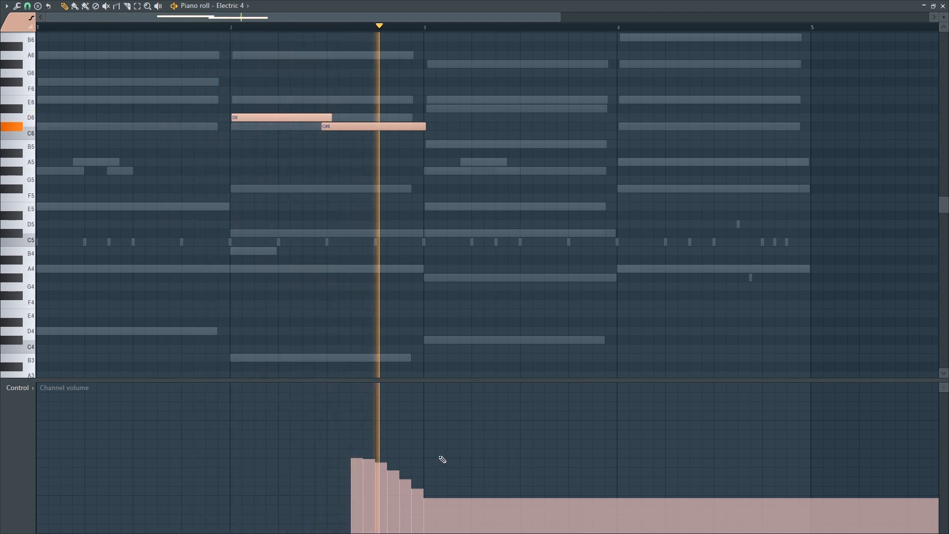
key("space")
Extend the Electric 4 channel volume automation back to the start of bar 2, lower its level slightly and reshape the fade.
left_click_drag(242, 467, 255, 460)
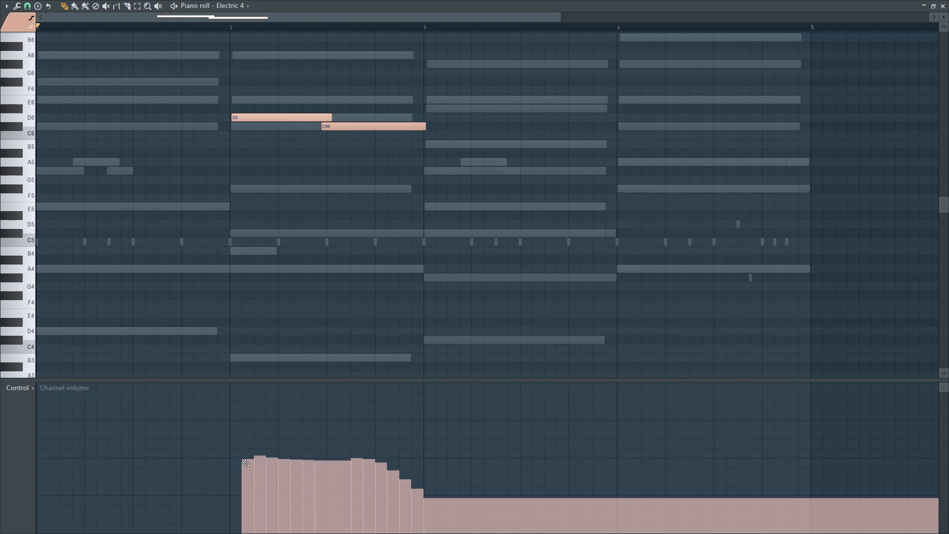
key("space")
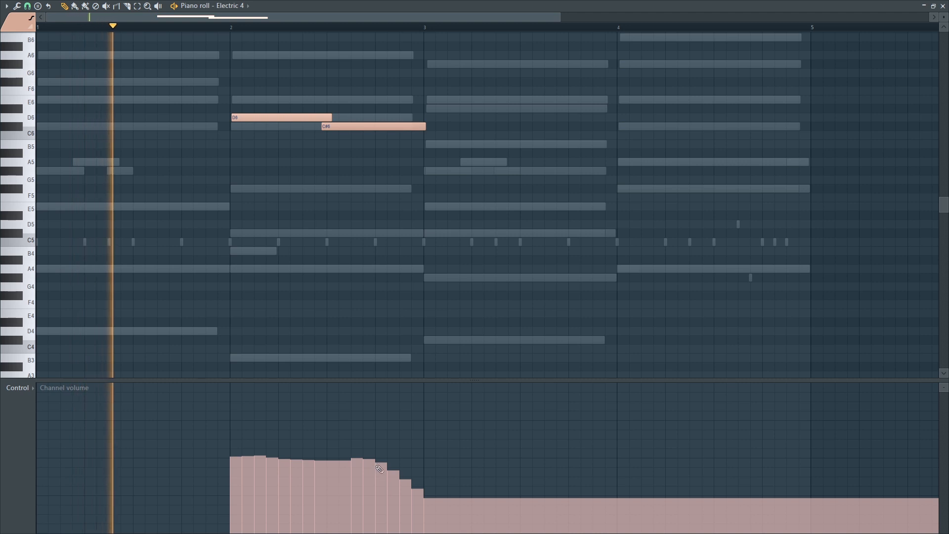
left_click_drag(393, 476, 426, 502)
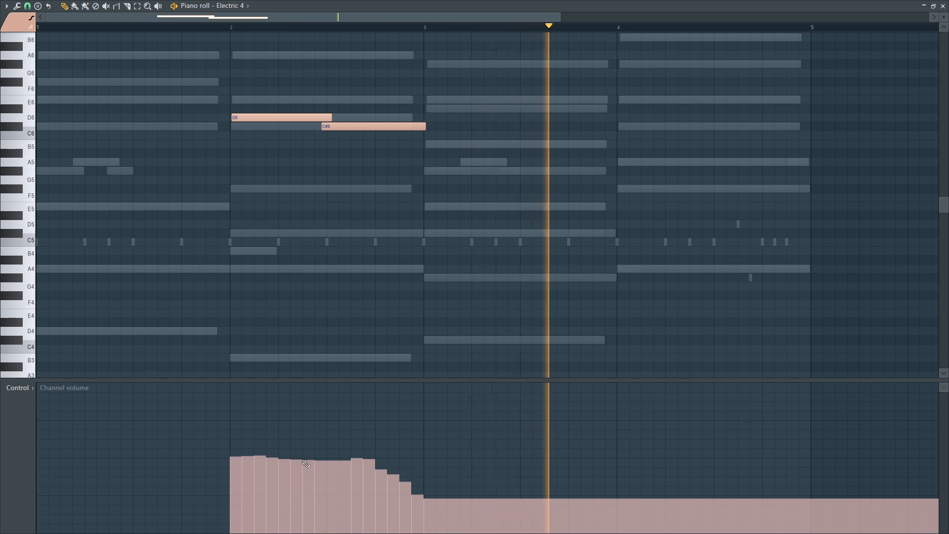
left_click(245, 467)
mouse_move(247, 470)
left_mouse_down()
mouse_move(346, 464)
mouse_move(397, 478)
left_mouse_up()
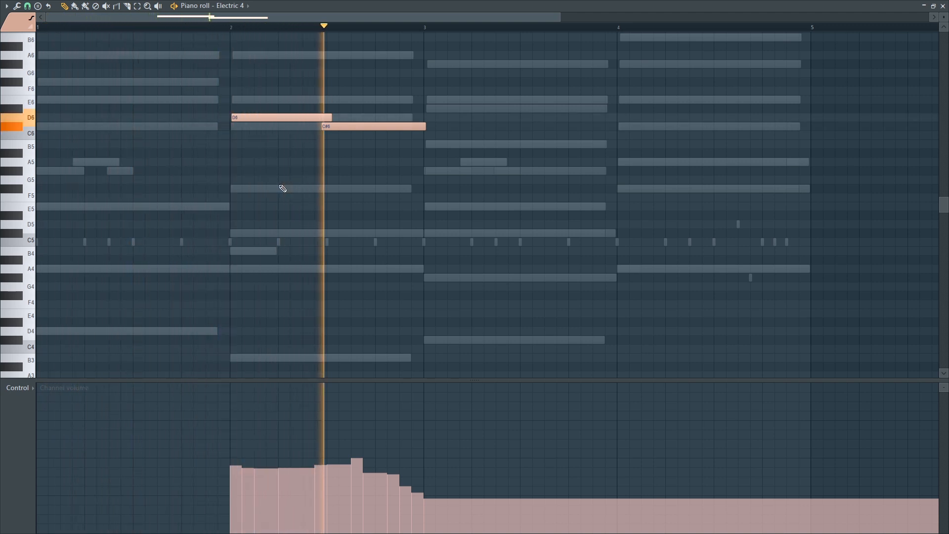
Trim the C#6 note's start to the middle of bar 2, leaving the D6 note slightly overlapping it, and audition the line.
scroll(295, 195, "up", 2, "ctrl")
key("space")
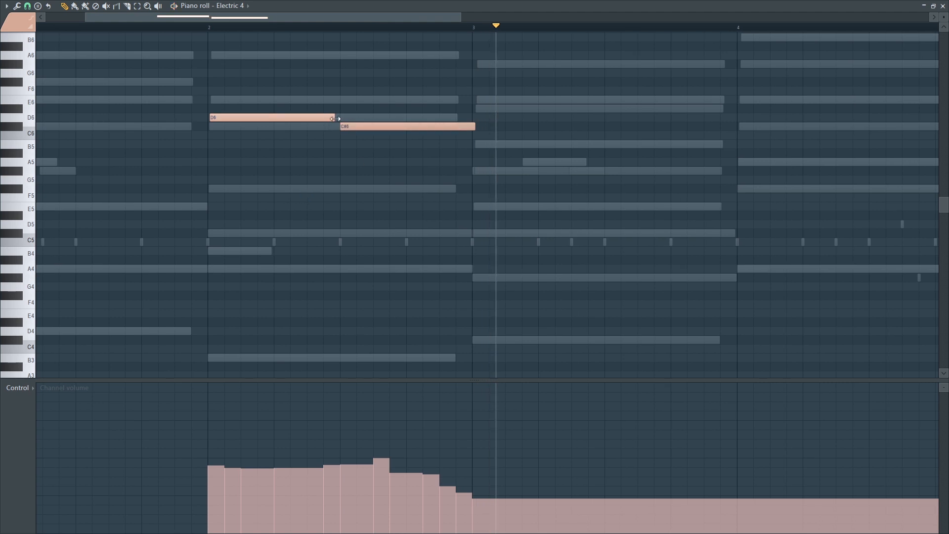
key("space")
key("space")
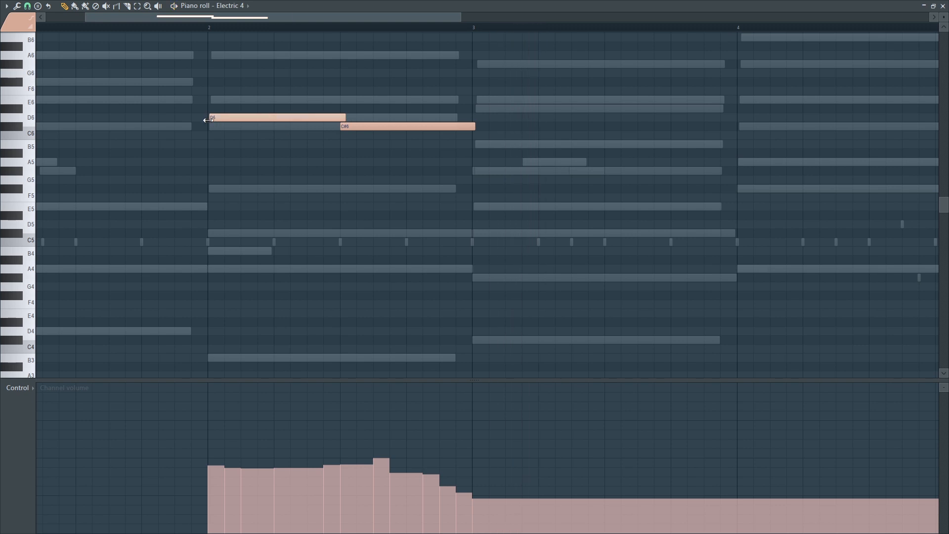
Smooth the bump in Electric 4's channel volume automation, extend its fade to silence just past bar 3 and audition it.
left_click(210, 25)
key("space")
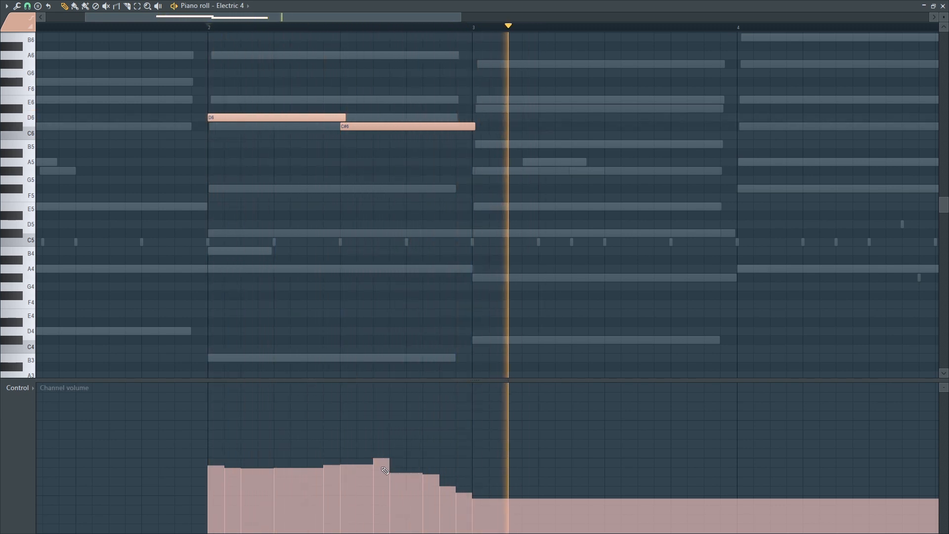
left_click_drag(381, 463, 389, 465)
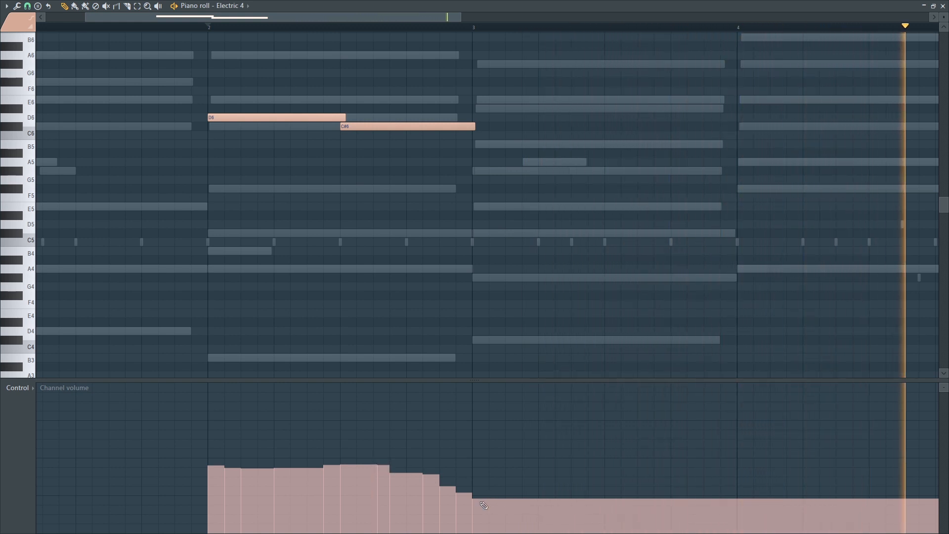
left_click_drag(473, 496, 567, 532)
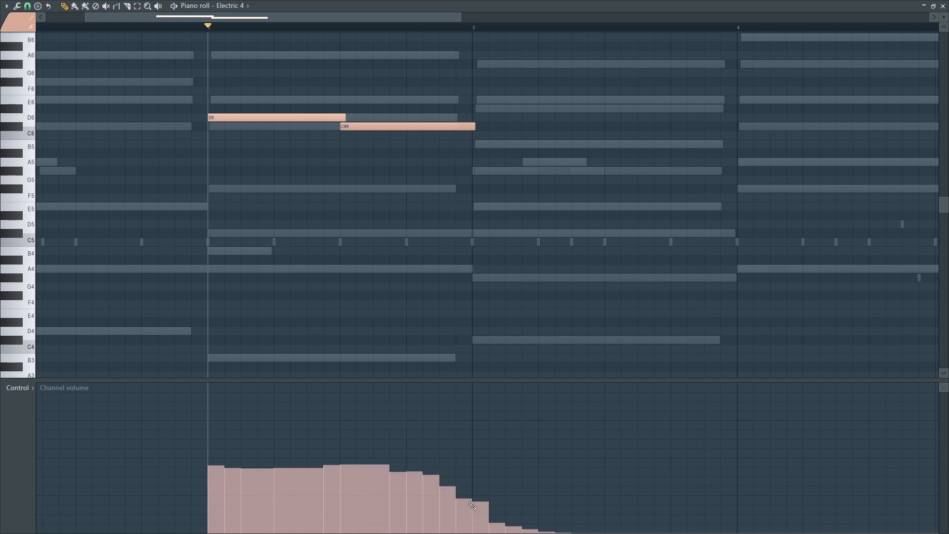
key("space")
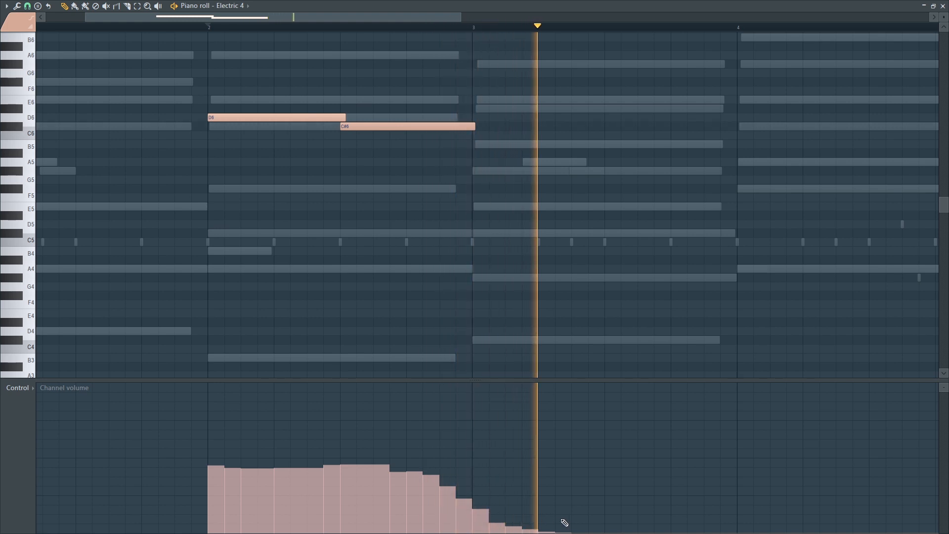
Extend the end of the C#6 note slightly past bar 3, audition the faded line and close the piano roll.
key("space")
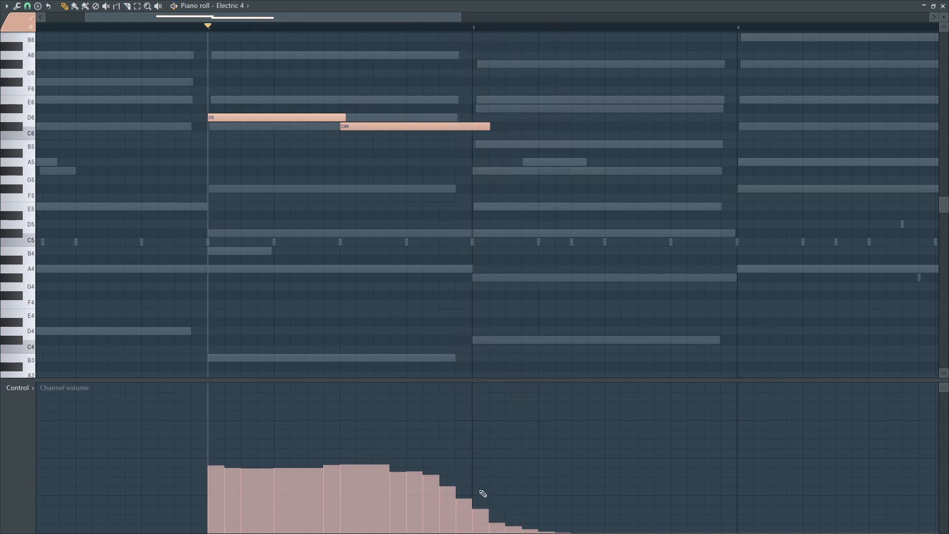
key("space")
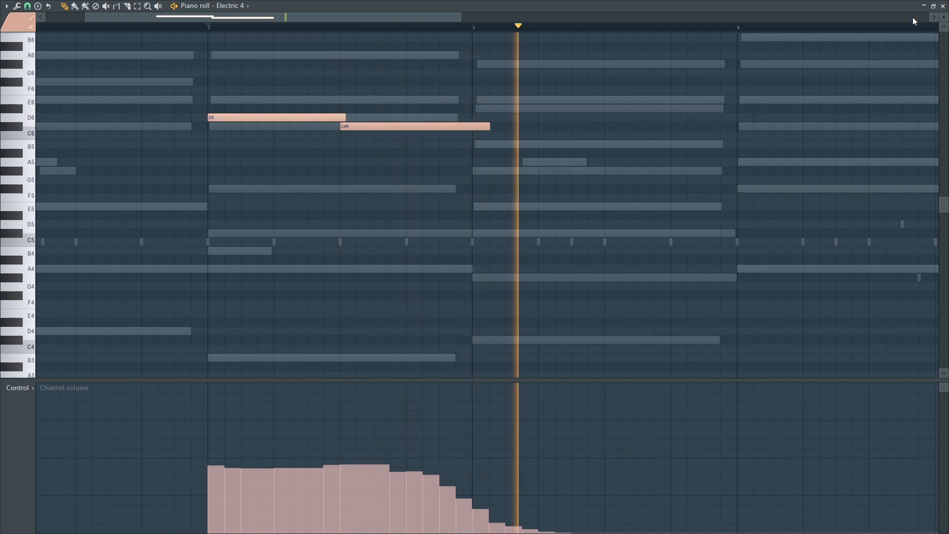
key("space")
left_click(942, 6)
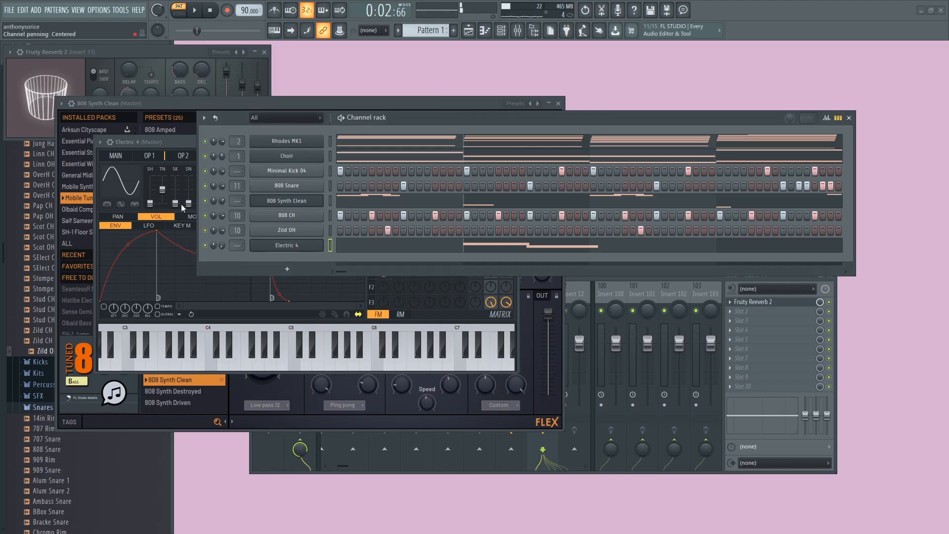
Route Electric 4 to mixer insert 18, then load Fruity Reeverb 2 in its first effect slot and adjust the room size.
double_click(239, 245)
key("F9")
key("F9")
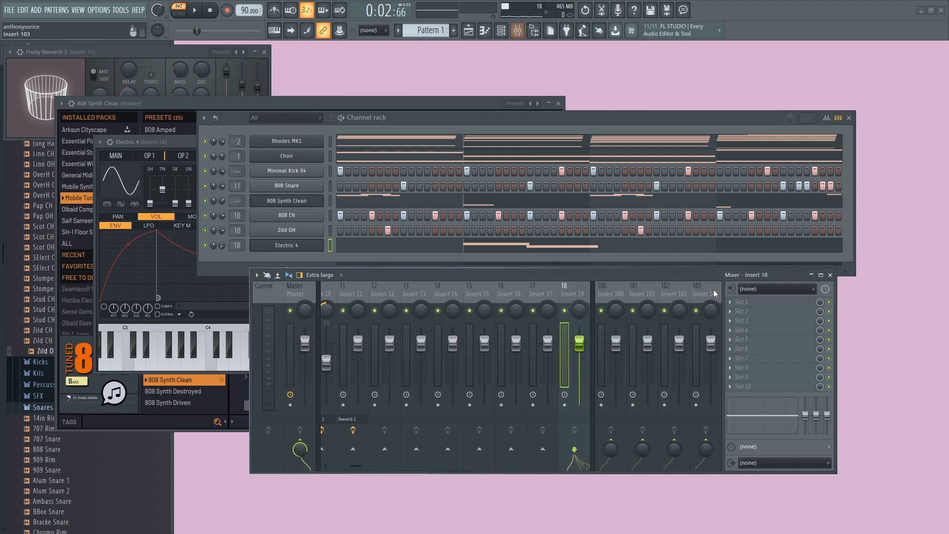
left_click(731, 302)
left_click(592, 127)
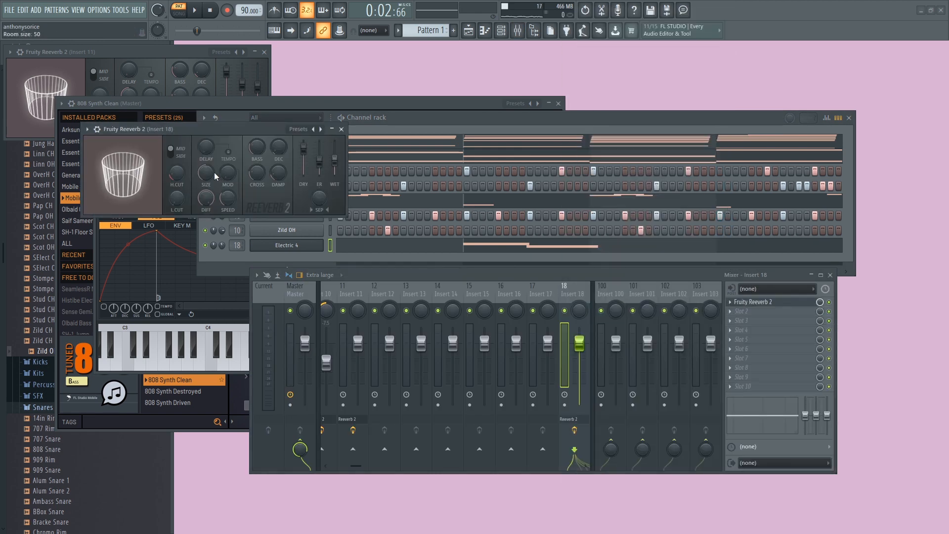
key("space")
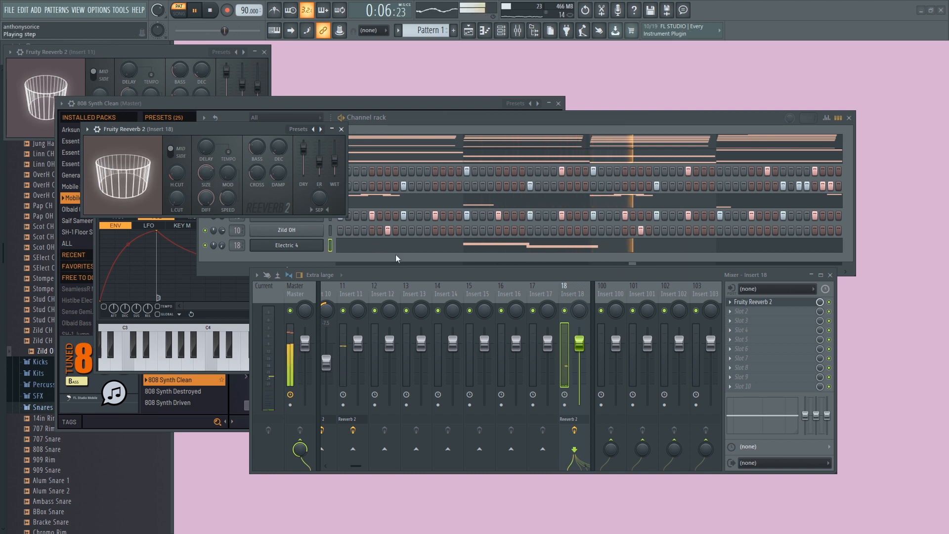
left_click(342, 129)
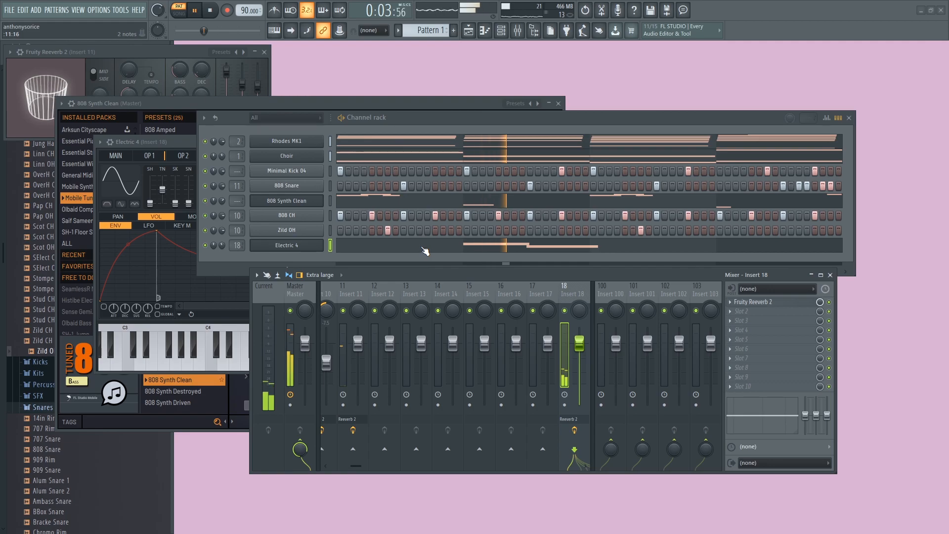
In the 808 CH piano roll, lengthen bar 1's last hit, chop it into four notes and lower the roll to F4.
right_click(321, 215)
left_click(366, 215)
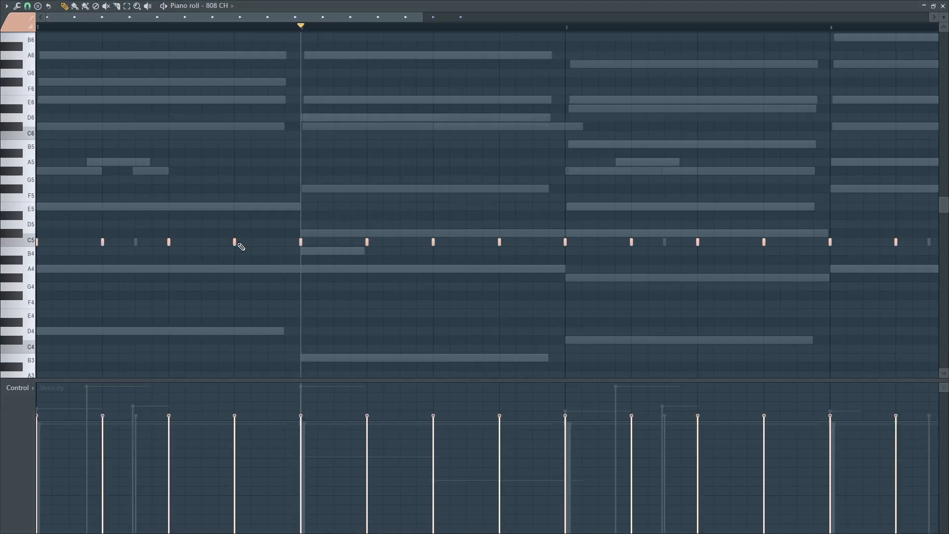
left_click_drag(260, 247, 276, 246)
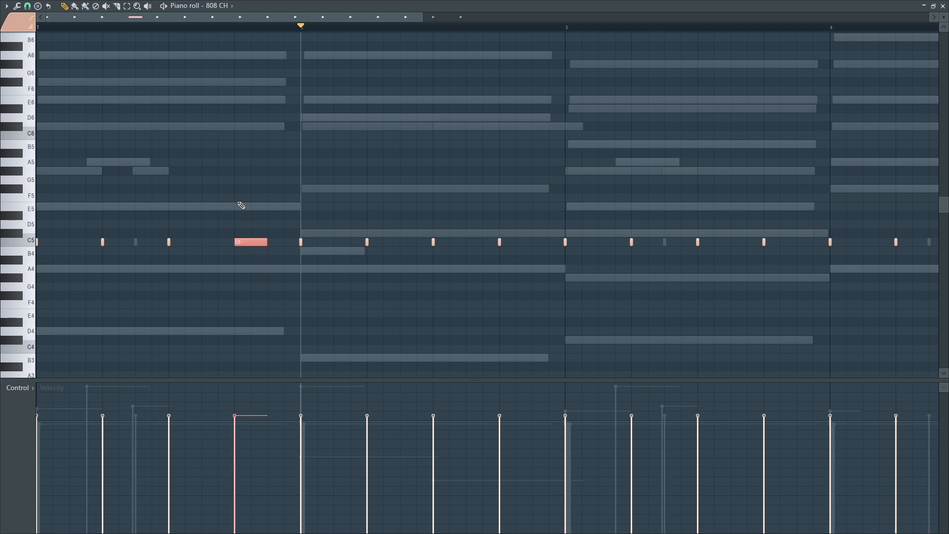
key("ctrl+u")
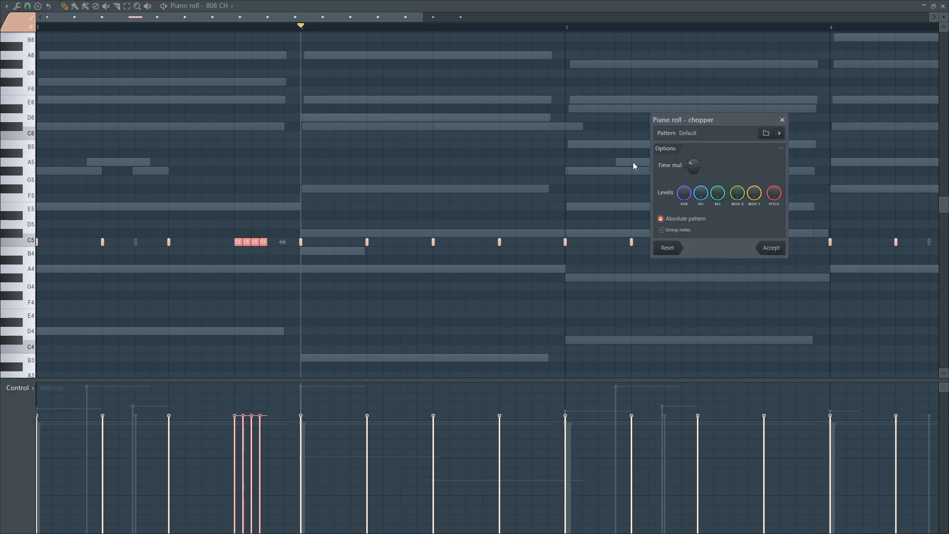
left_click_drag(693, 165, 700, 141)
left_click(769, 248)
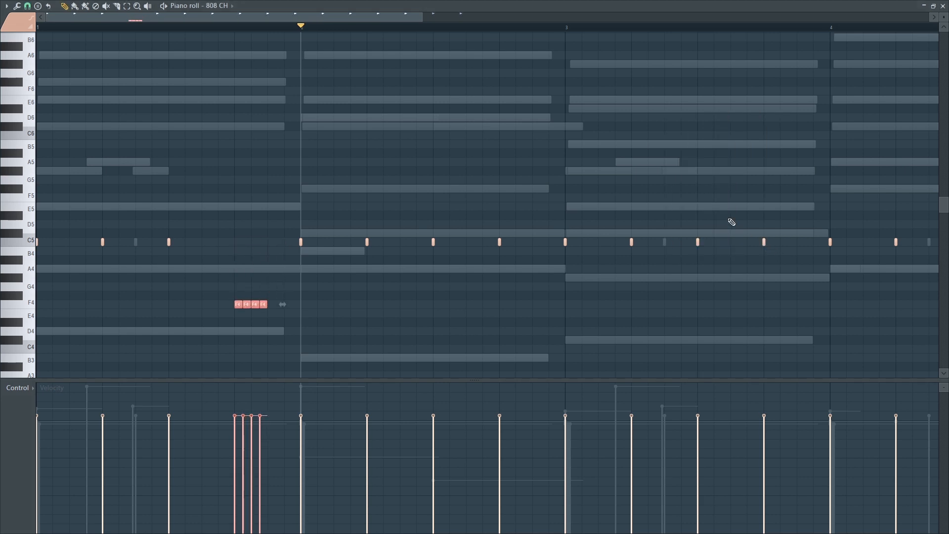
key("space")
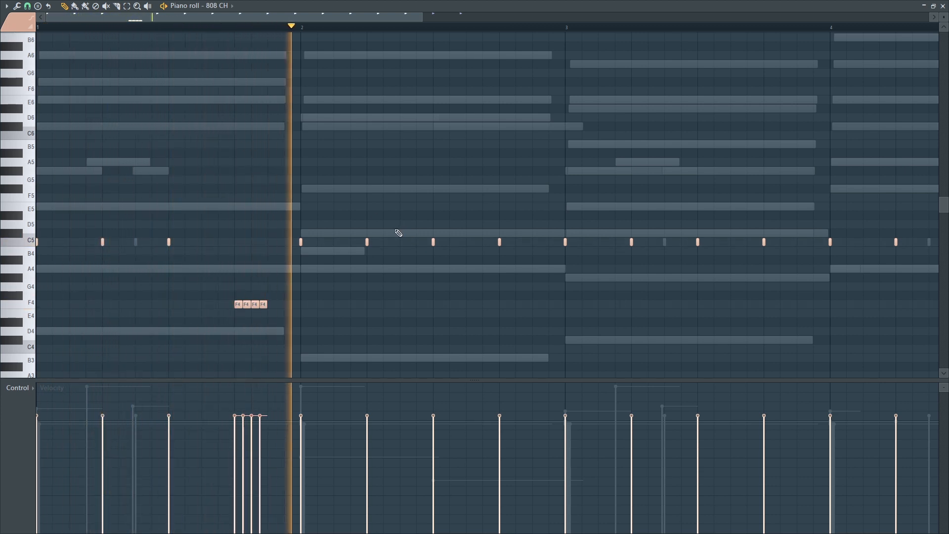
Lower the velocities of alternate 808 CH hits by varying amounts from bar 1 into bar 4, leaving the F4 roll untouched.
left_click(102, 427)
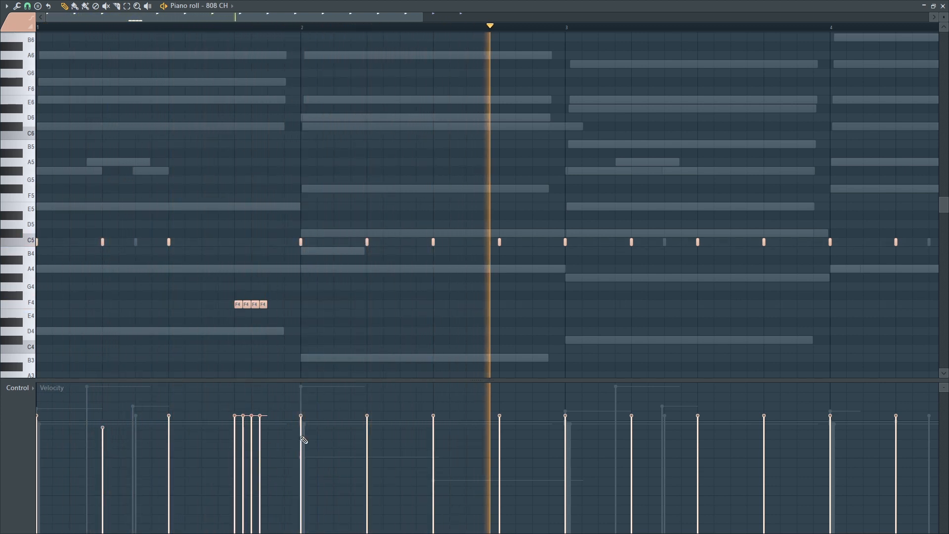
left_click(367, 429)
left_click(499, 437)
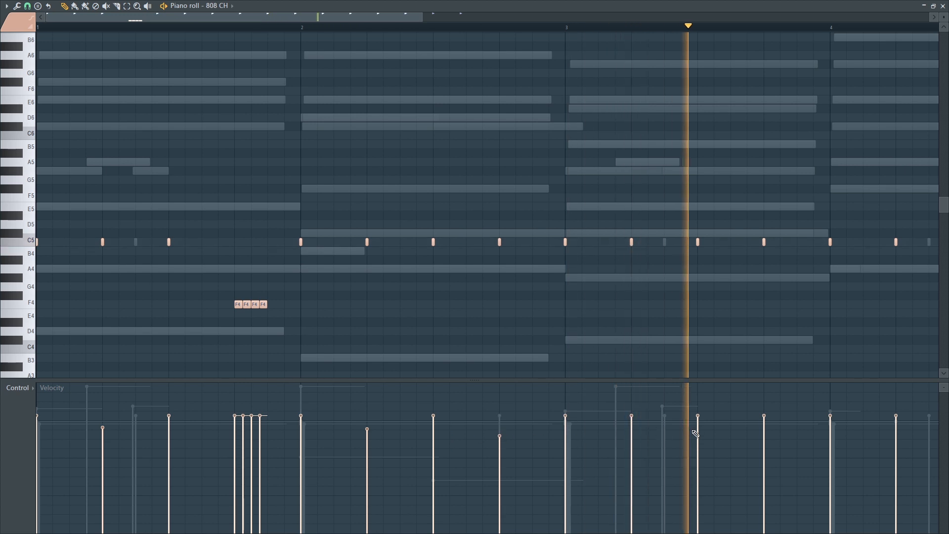
left_click(632, 438)
scroll(793, 438, "down", 1)
scroll(789, 436, "down", 5)
scroll(781, 434, "down", 1, "ctrl")
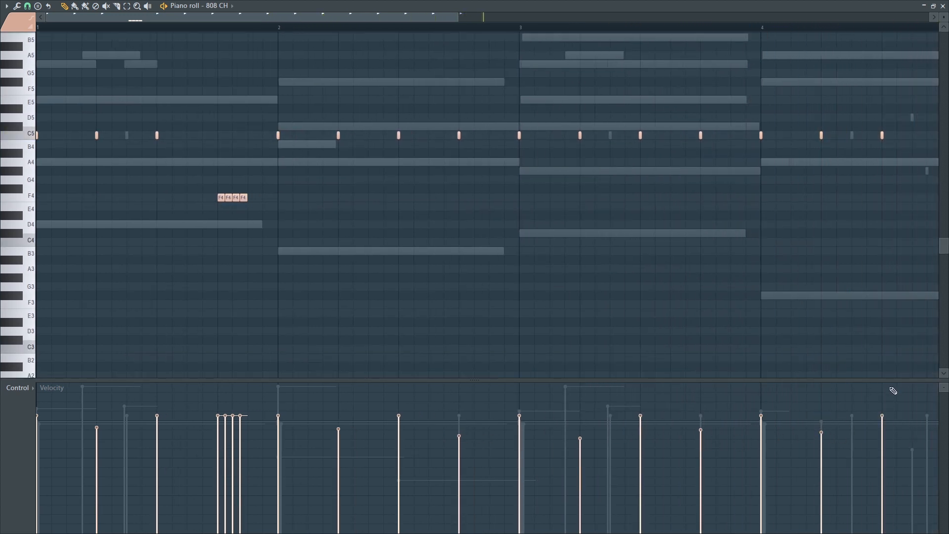
scroll(894, 396, "down", 1)
scroll(894, 408, "down", 1, "ctrl")
scroll(878, 430, "up", 1, "ctrl")
scroll(867, 430, "down", 3)
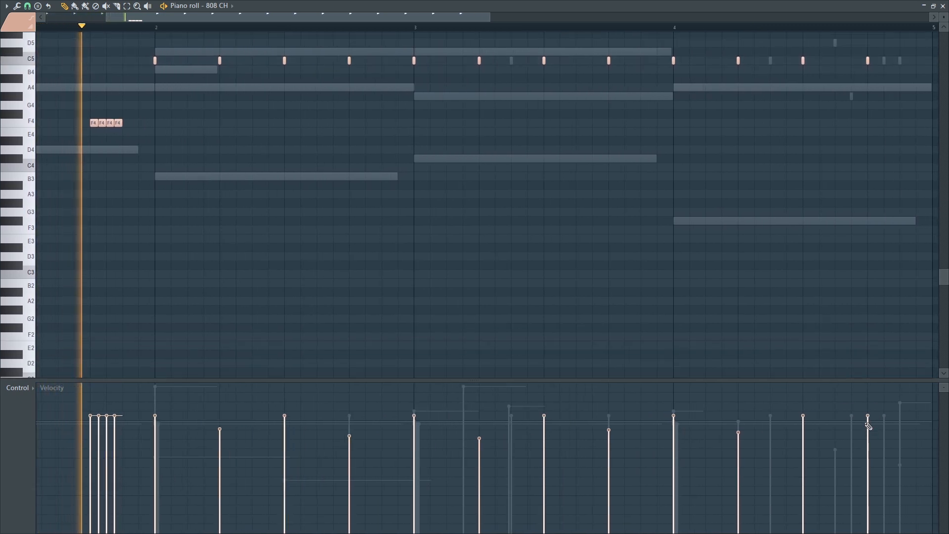
scroll(843, 341, "down", 1, "ctrl")
scroll(833, 303, "up", 5)
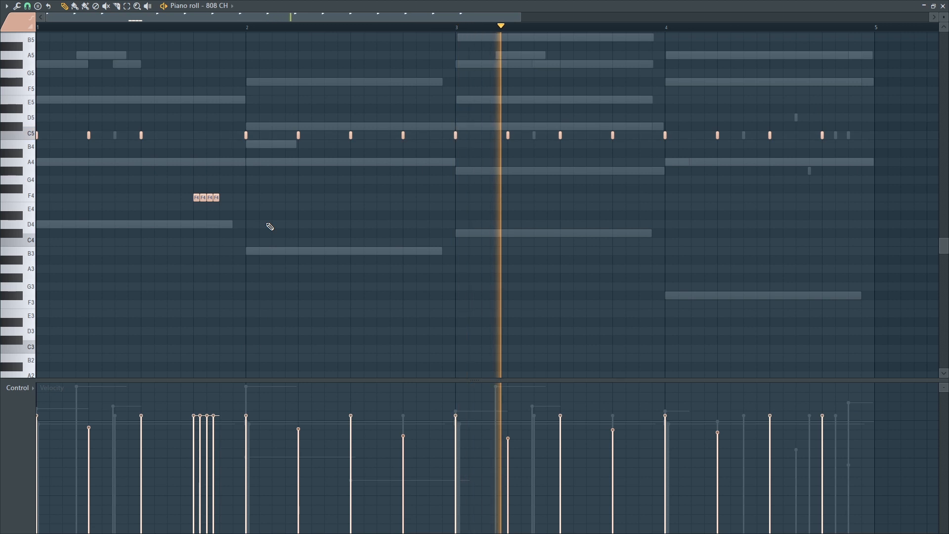
left_click(942, 6)
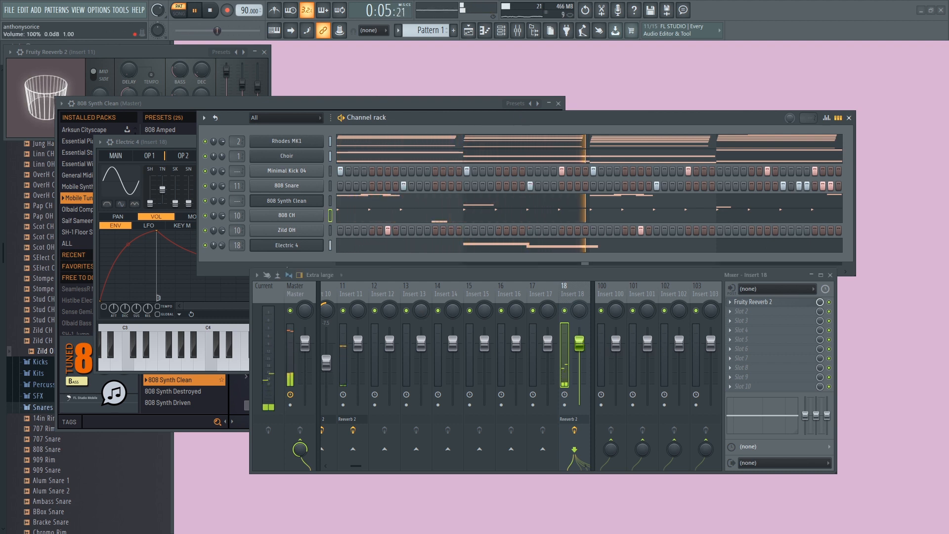
Lower mixer insert 18's volume, pan it partly to the right and close the open plugin windows.
left_click_drag(580, 343, 580, 355)
left_click_drag(580, 310, 579, 298)
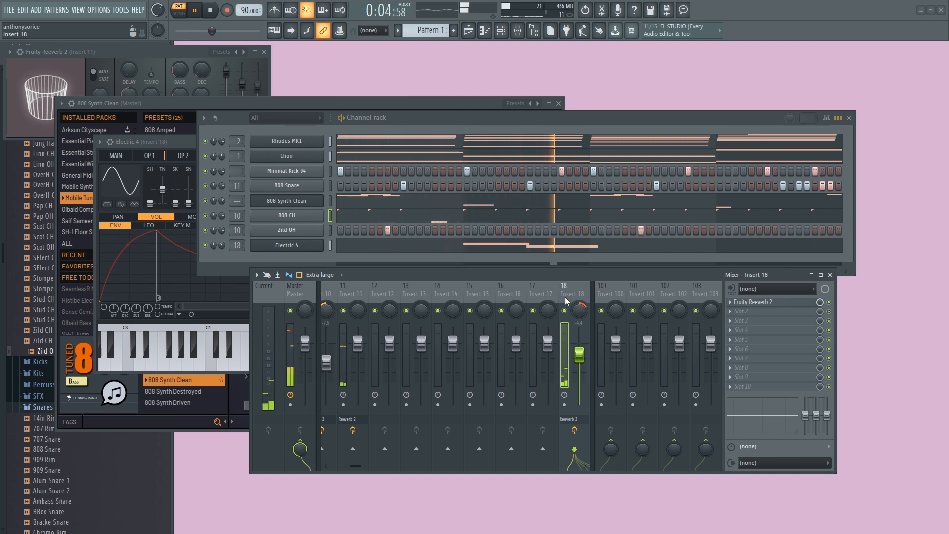
left_click(559, 103)
left_click(558, 104)
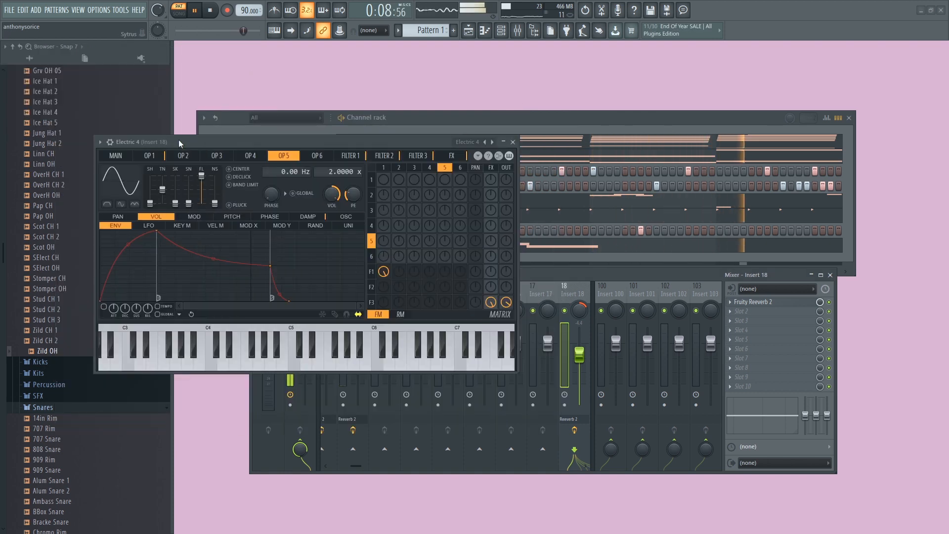
left_click(512, 142)
Add Alma Crash SFX from the Drums SFX folder as a new channel at 44% volume, hitting on the first step of bars 1 and 3.
scroll(104, 184, "up", 14)
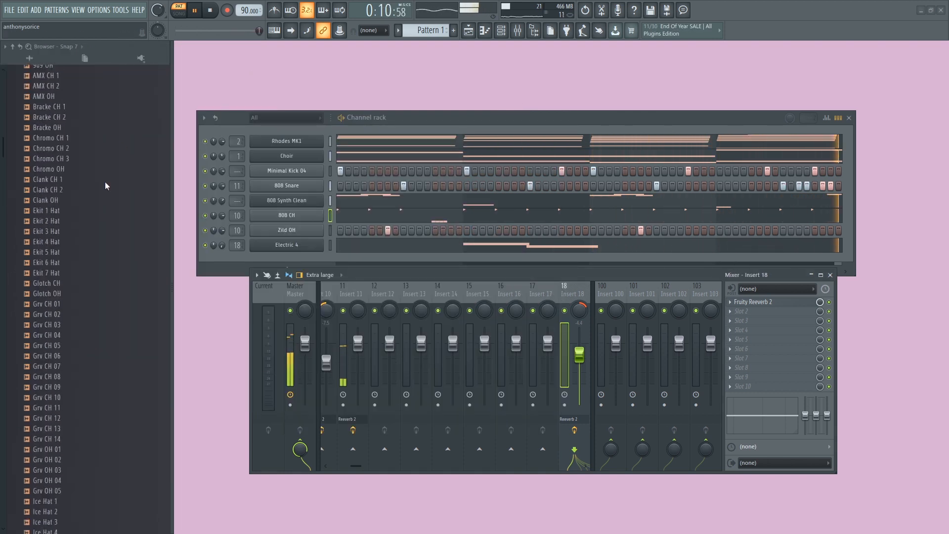
key("space")
scroll(46, 173, "up", 6)
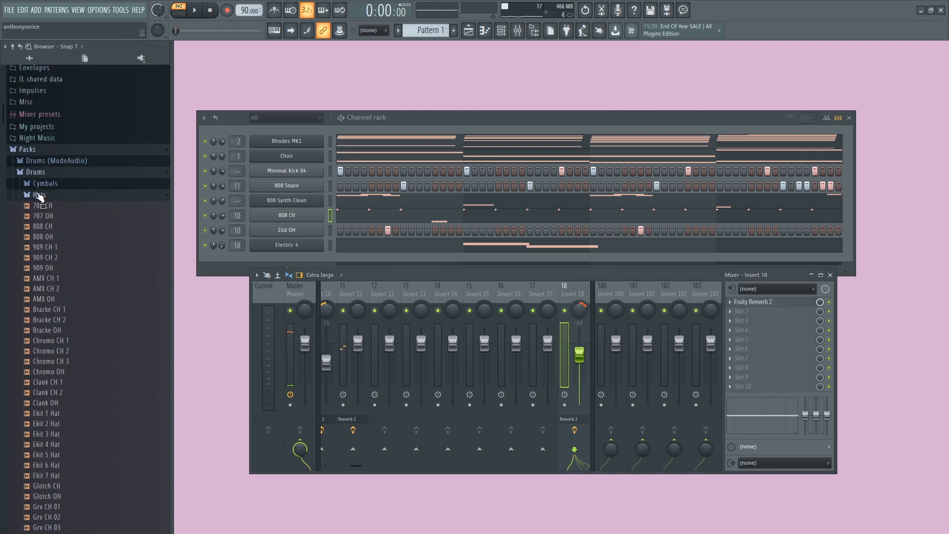
left_click(40, 196)
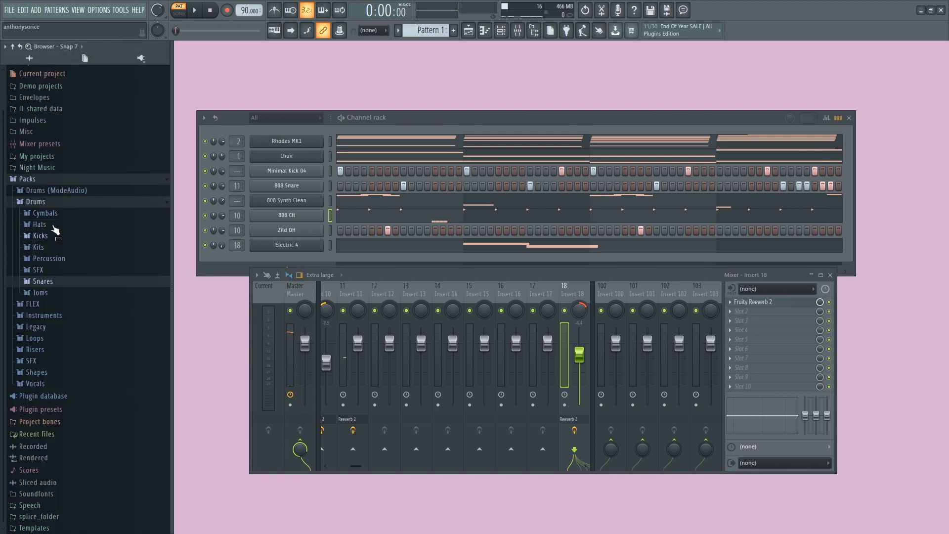
left_click(61, 270)
scroll(112, 292, "down", 10)
scroll(56, 259, "down", 3)
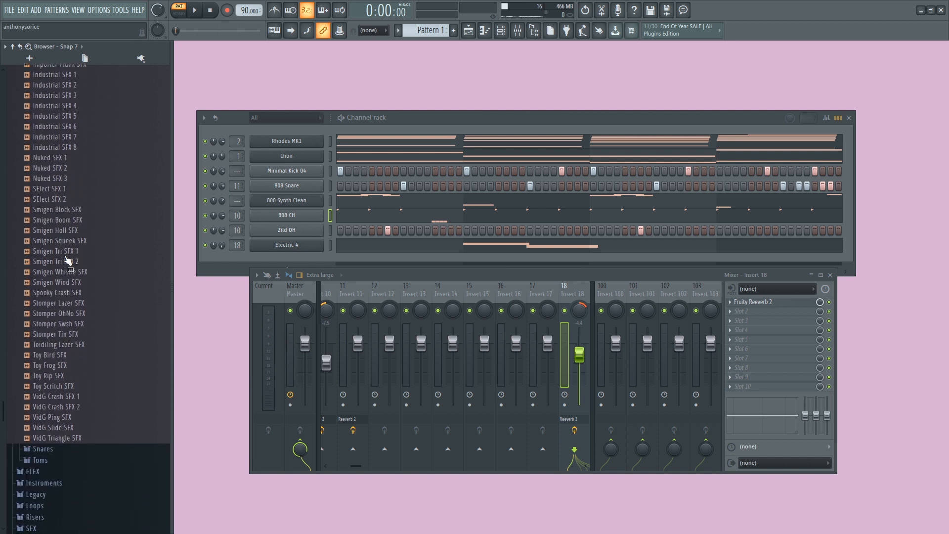
scroll(99, 307, "up", 8)
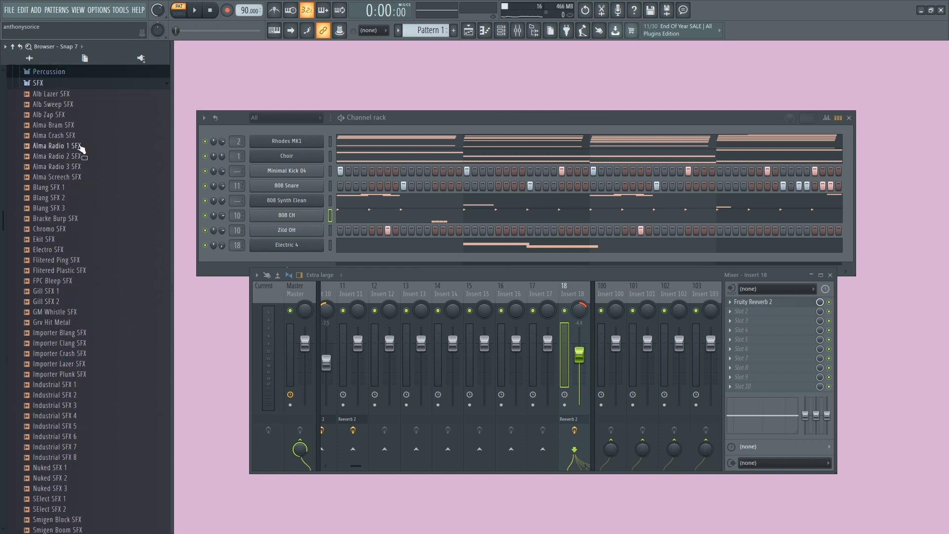
left_click_drag(64, 142, 299, 270)
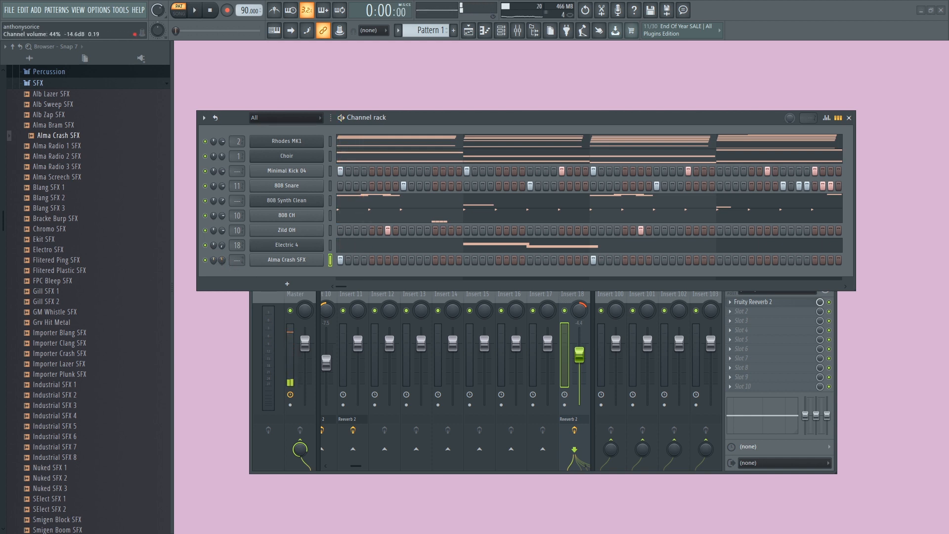
Adjust the Alma Crash SFX channel's filter Mod X during playback and route the channel to mixer insert 18.
left_click(287, 259)
key("space")
left_click(39, 69)
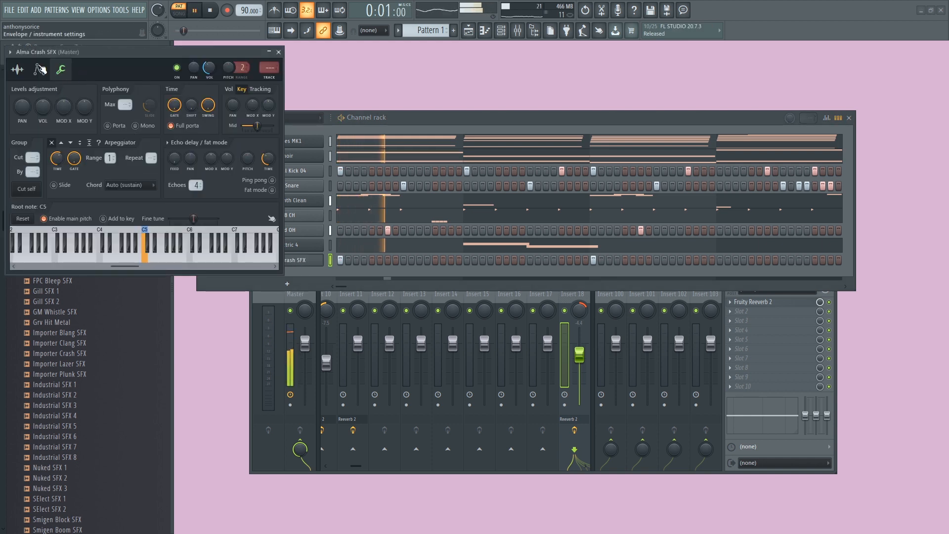
left_click(40, 69)
left_click(17, 69)
left_click(39, 70)
left_click_drag(247, 128, 247, 133)
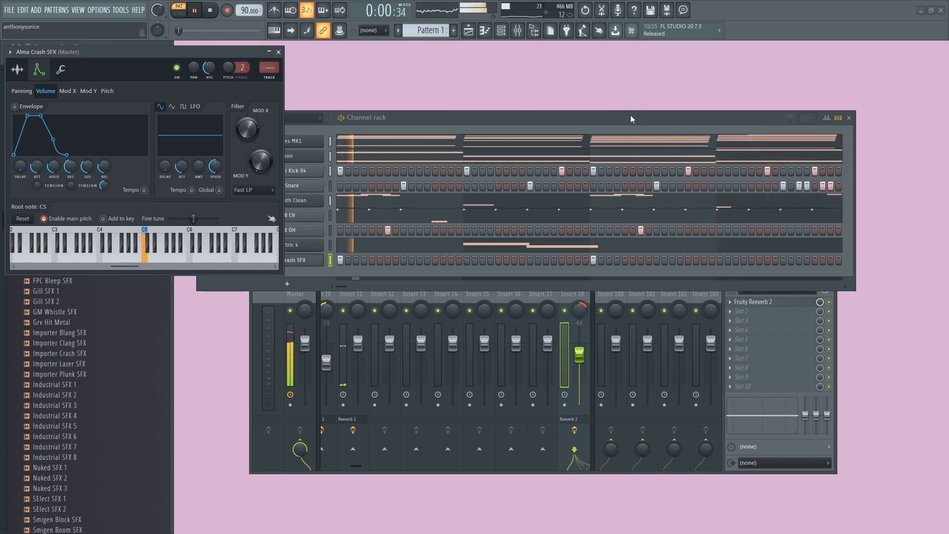
left_click(279, 52)
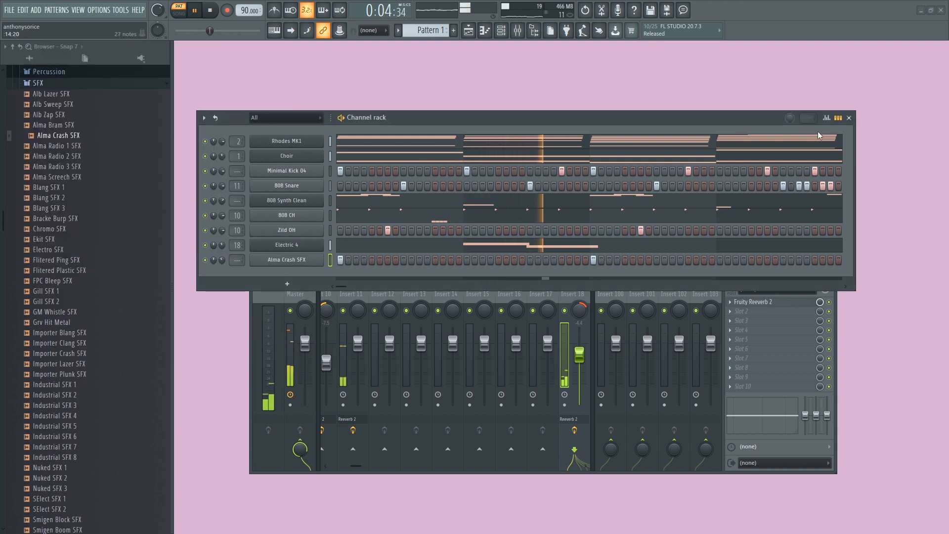
scroll(237, 260, "up", 11)
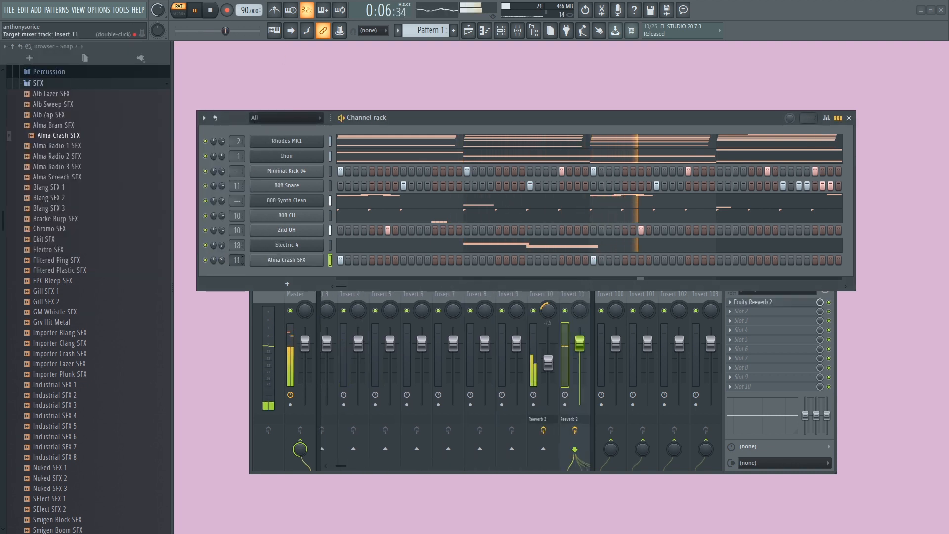
scroll(236, 259, "up", 7)
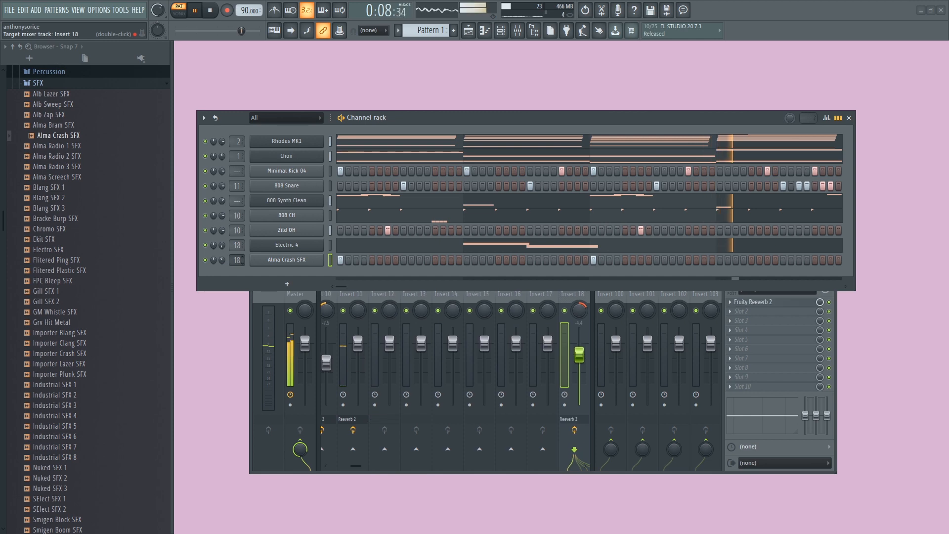
Route the Alma Crash SFX channel to mixer insert 19, add Fruity Reeverb 2 there and lower its wet level during playback.
scroll(237, 259, "up", 1)
key("F9")
key("F9")
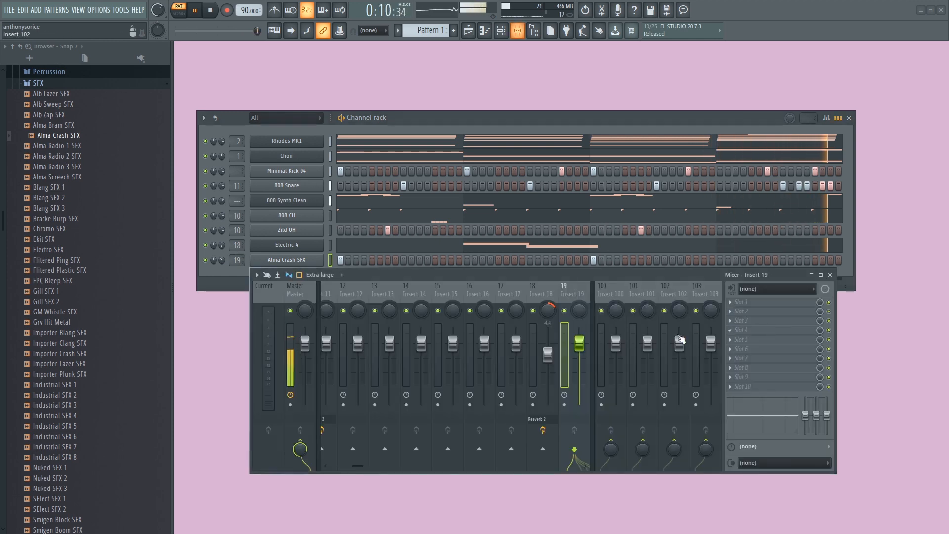
left_click(731, 302)
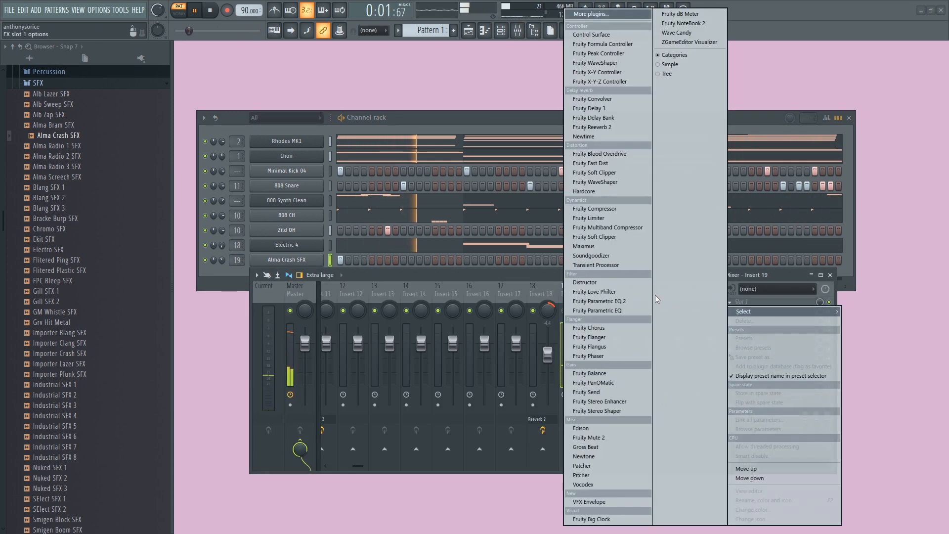
left_click(599, 127)
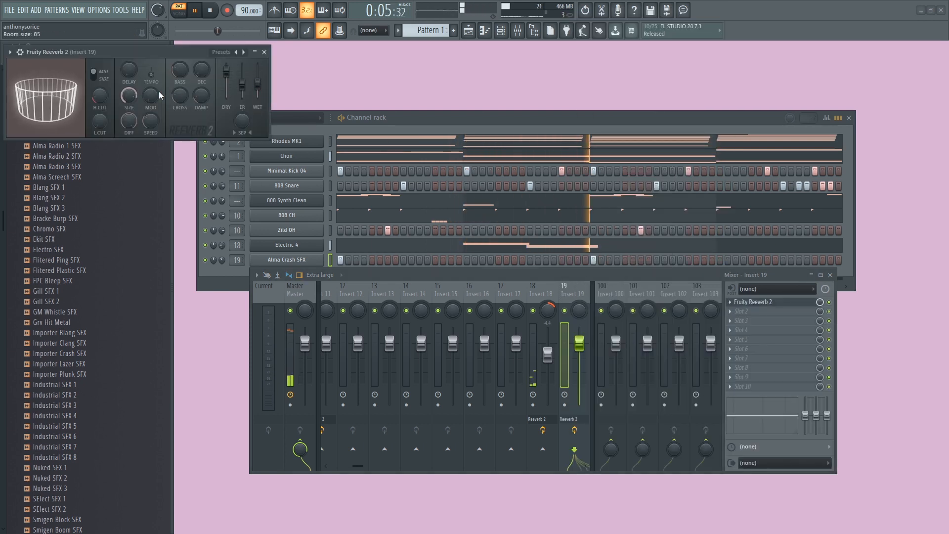
left_click_drag(257, 81, 257, 88)
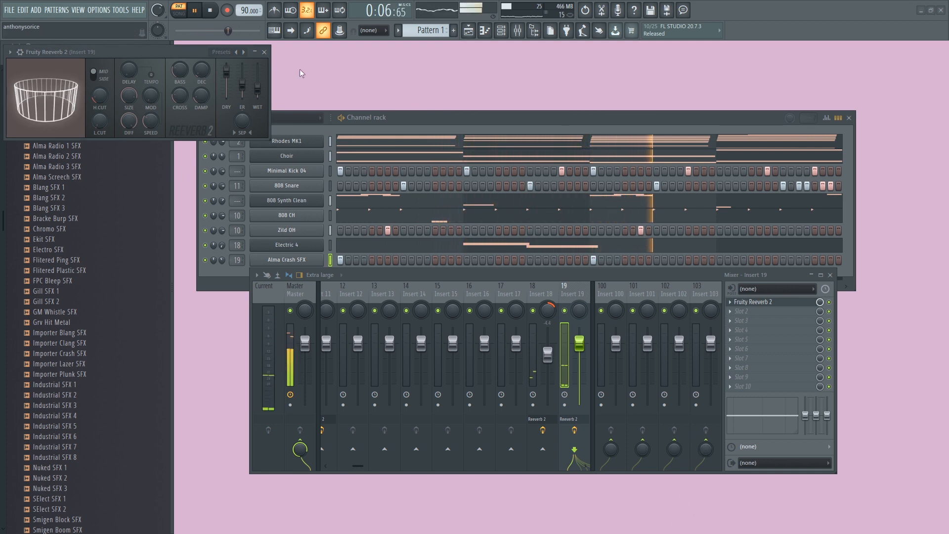
key("space")
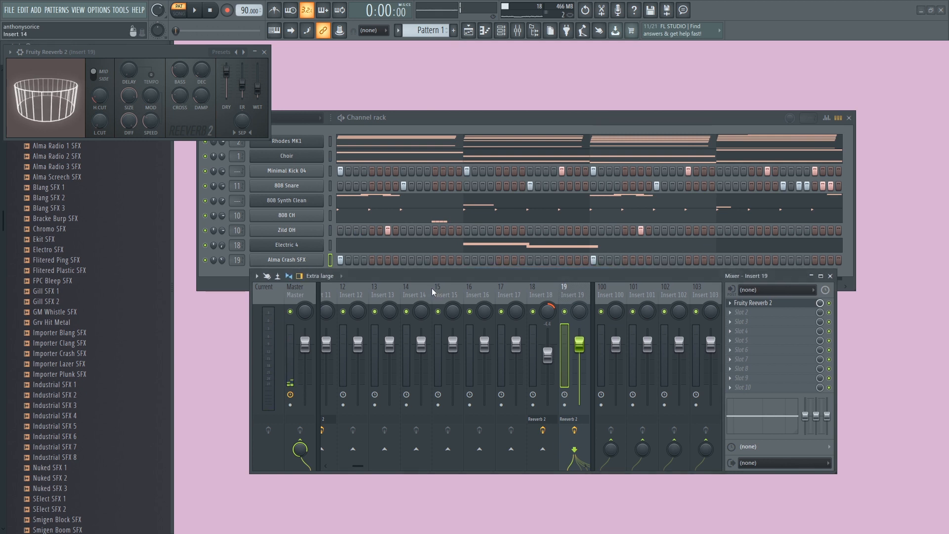
Move the mixer clear of the channel rack, then add a new FPC channel and replace its instrument with GMS.
left_click_drag(432, 288, 416, 333)
left_click(254, 283)
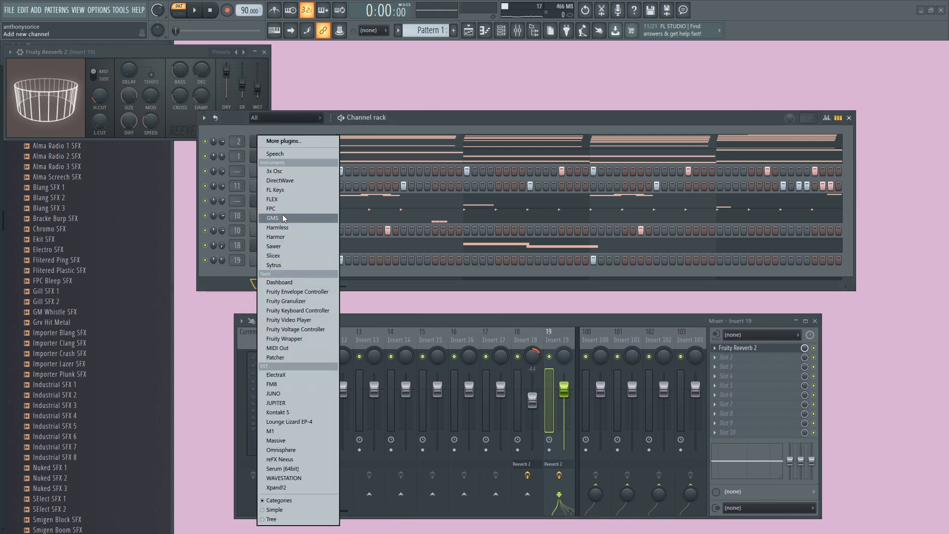
left_click(271, 208)
left_click(407, 62)
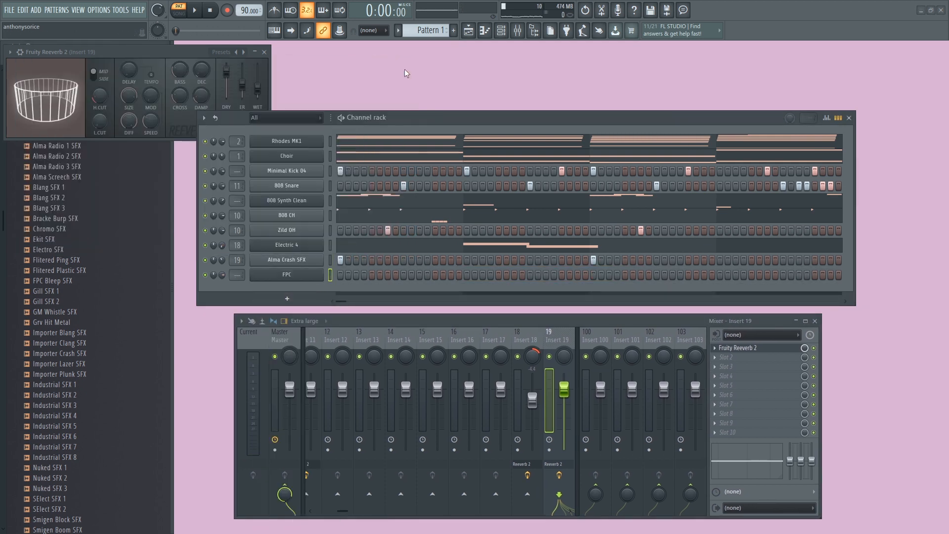
right_click(281, 280)
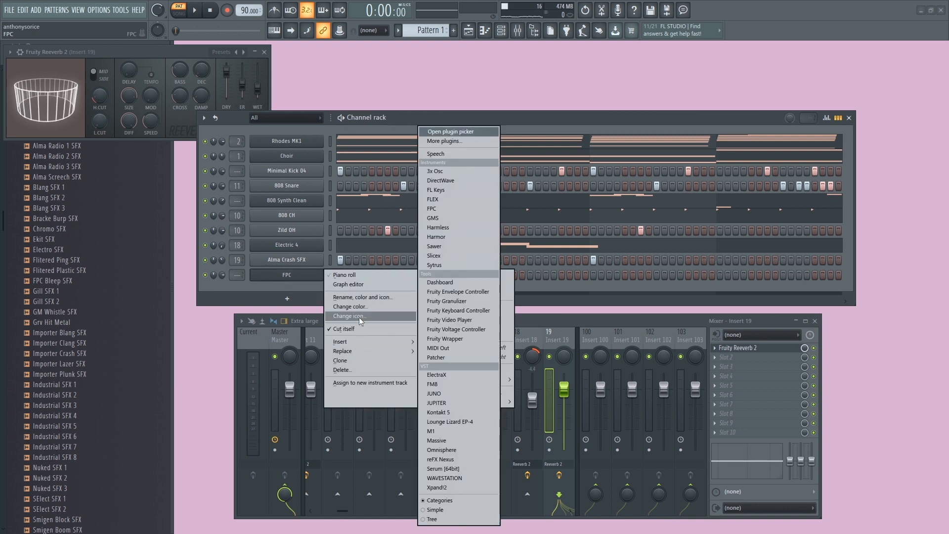
left_click(364, 299)
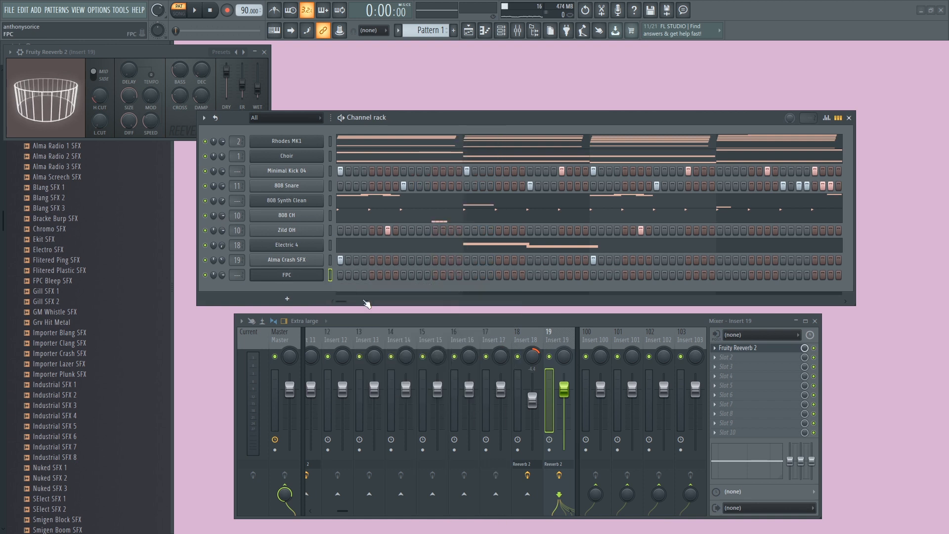
right_click(287, 277)
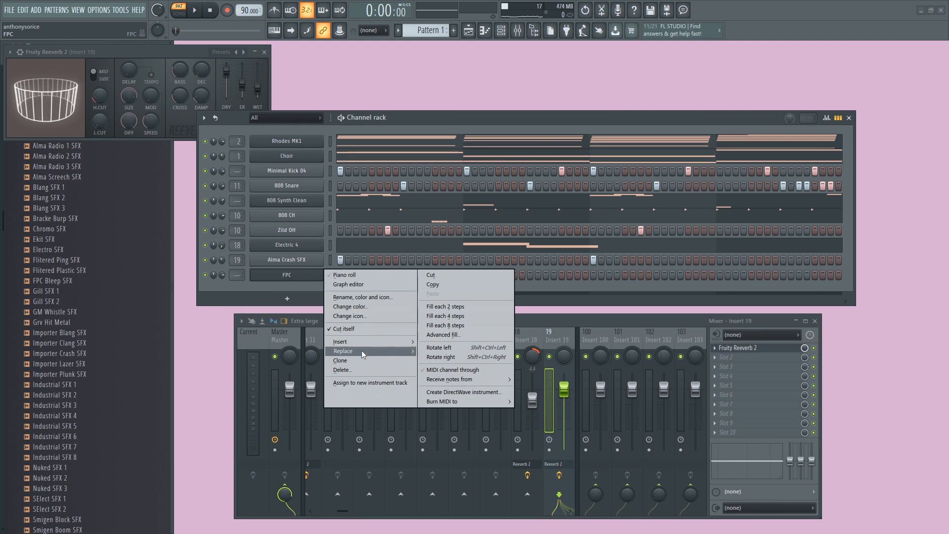
mouse_move(375, 351)
left_click(432, 218)
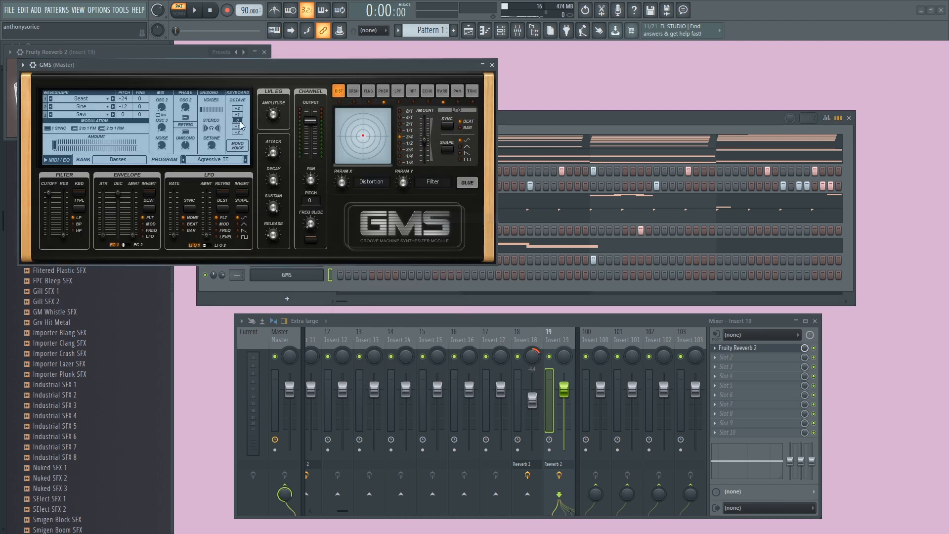
Audition presets from the GMS Leads & Synths bank, load Distant Signal LS and try it over the playing beat.
left_click(126, 161)
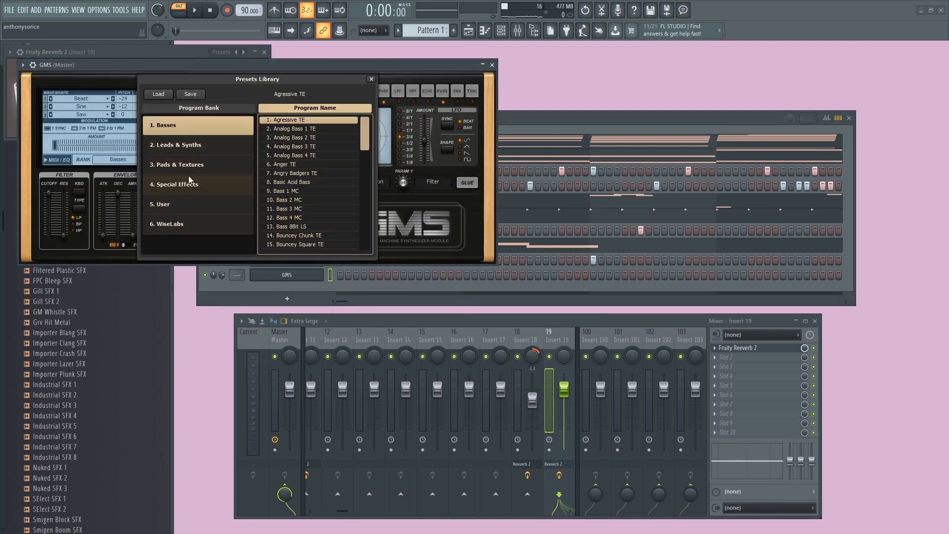
left_click(197, 145)
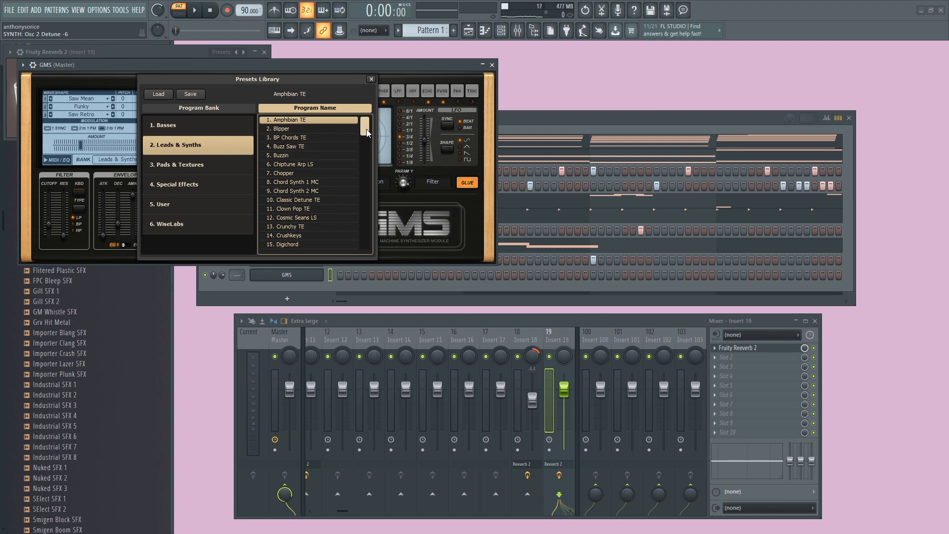
scroll(368, 132, "down", 1)
scroll(367, 134, "down", 1)
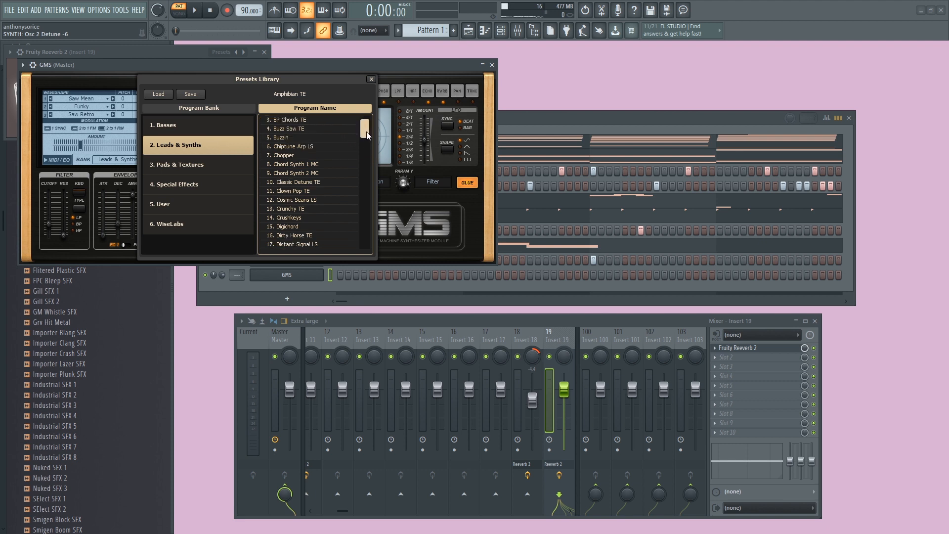
left_click_drag(367, 134, 368, 147)
double_click(332, 149)
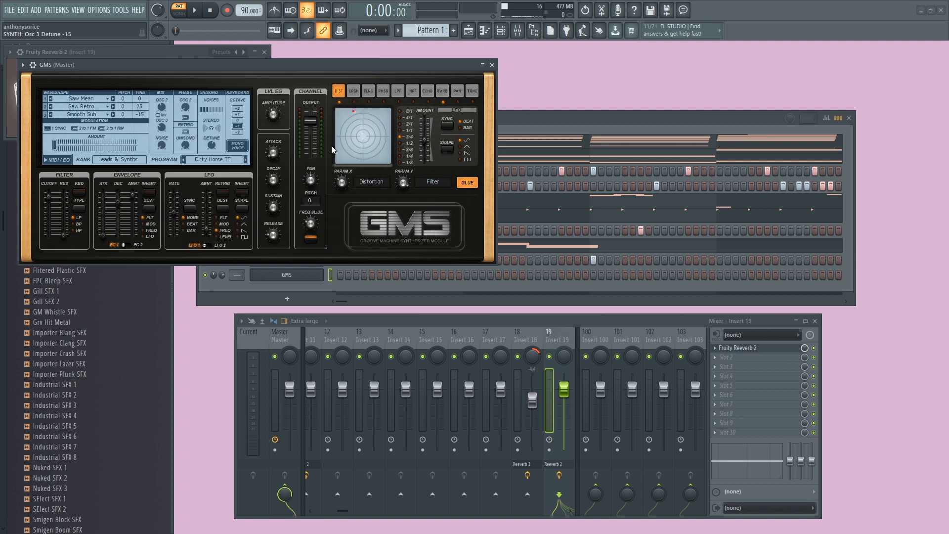
left_click(247, 161)
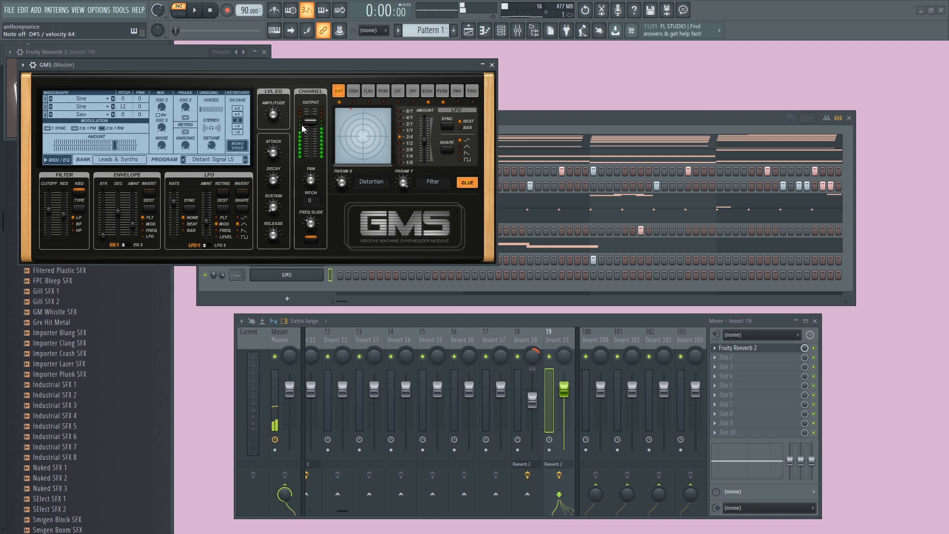
left_click(194, 11)
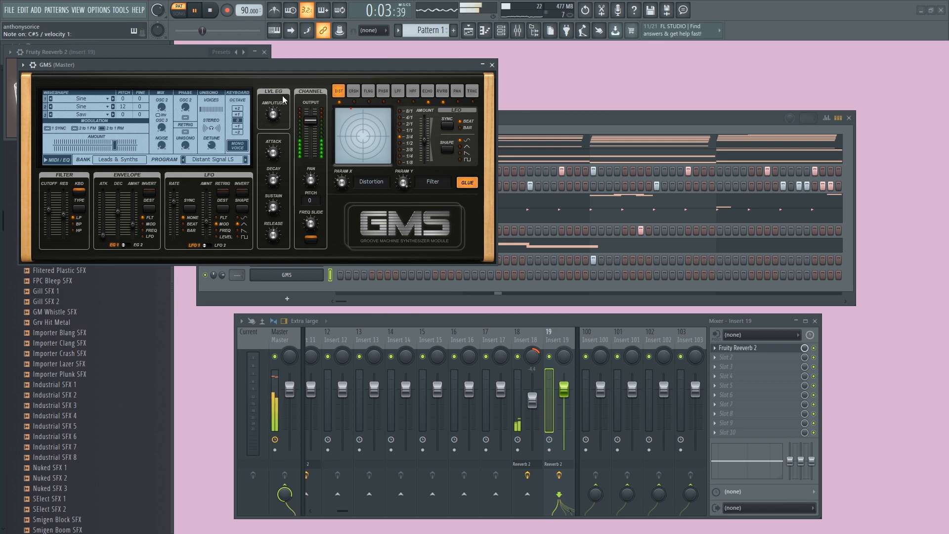
Place a one-beat E5 note at the start of bar 1 in the GMS piano roll.
right_click(317, 275)
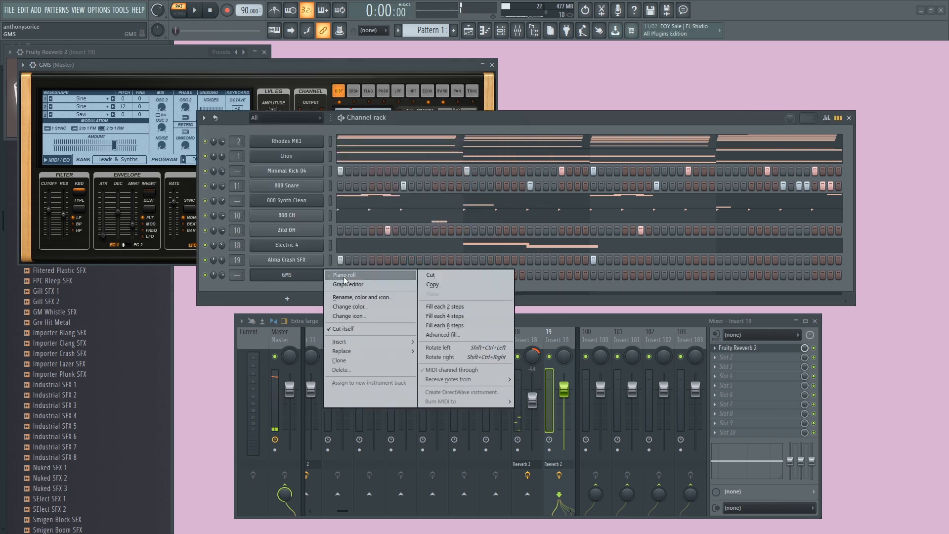
left_click(332, 275)
scroll(184, 231, "up", 1)
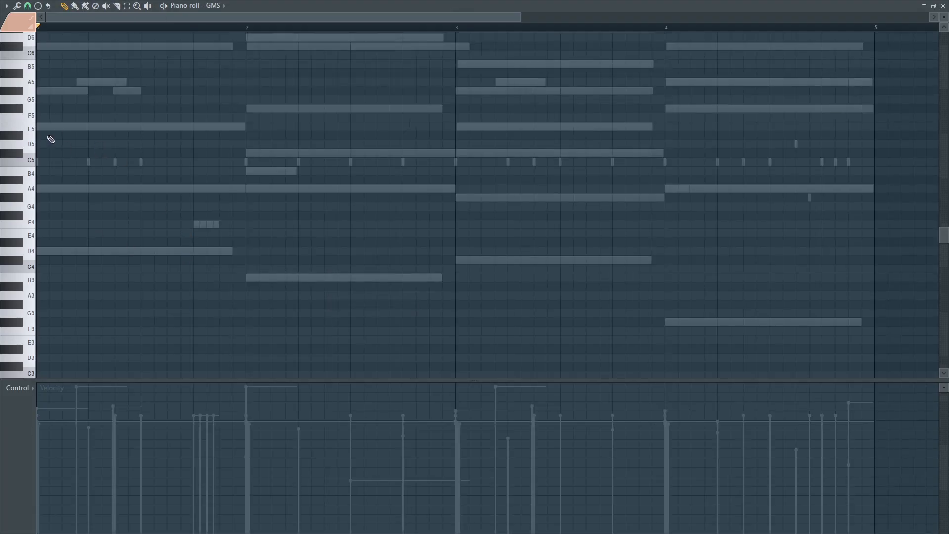
left_click_drag(86, 127, 55, 127)
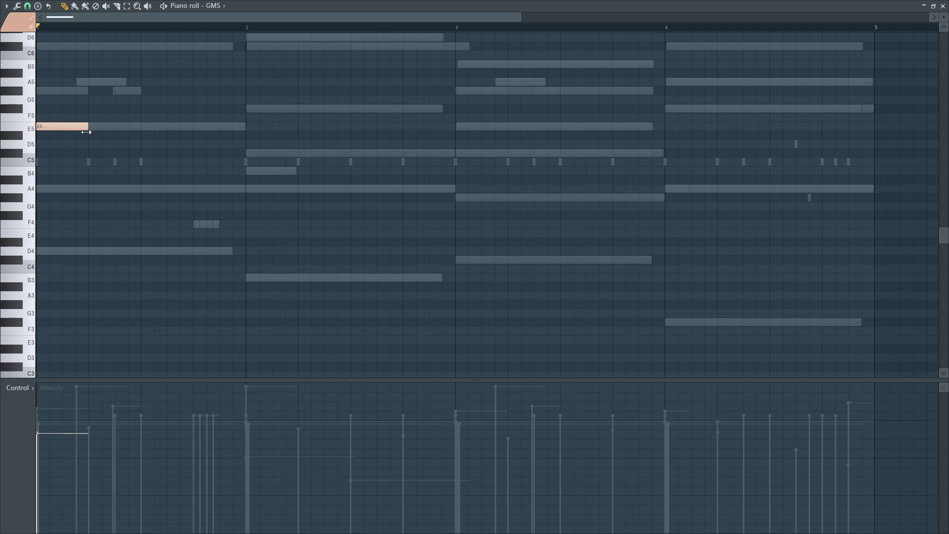
left_click(944, 5)
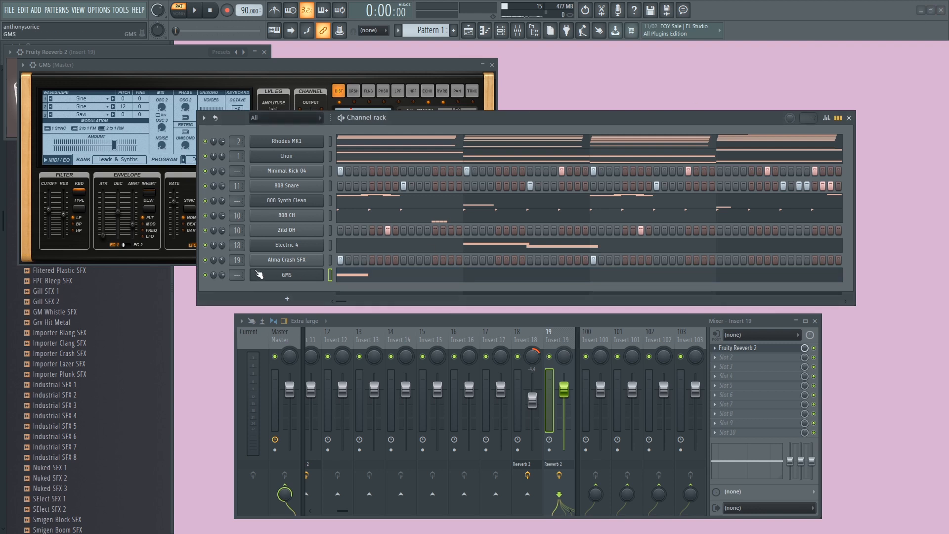
Add a one-beat C#5 note at the start of bar 2 for GMS and play the pattern.
key("space")
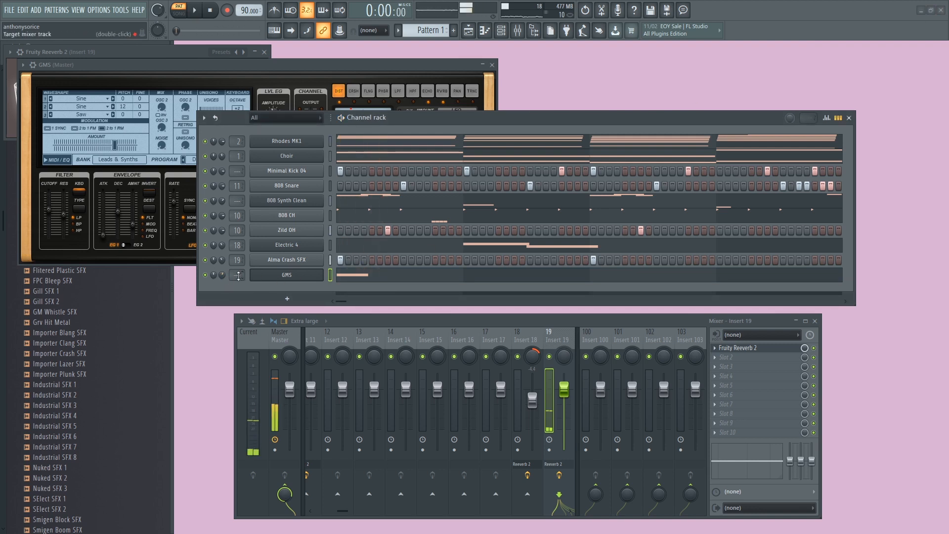
right_click(323, 271)
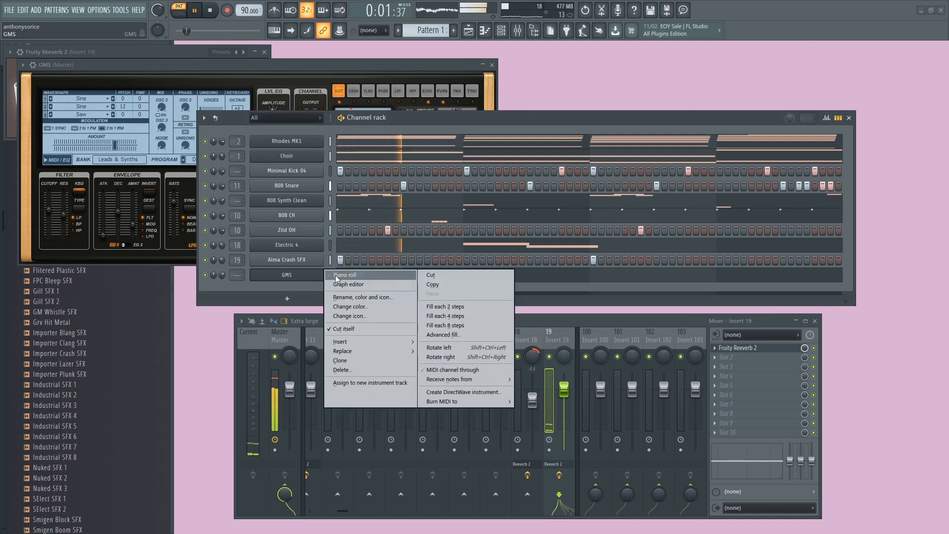
left_click(341, 277)
key("space")
key("space")
left_click(245, 196)
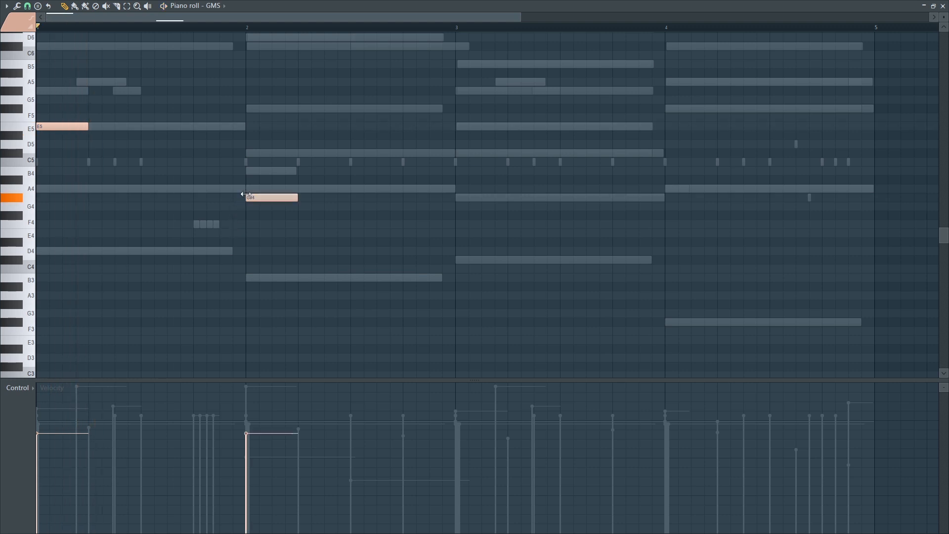
left_click_drag(264, 195, 265, 185)
left_click_drag(270, 193, 261, 143)
key("space")
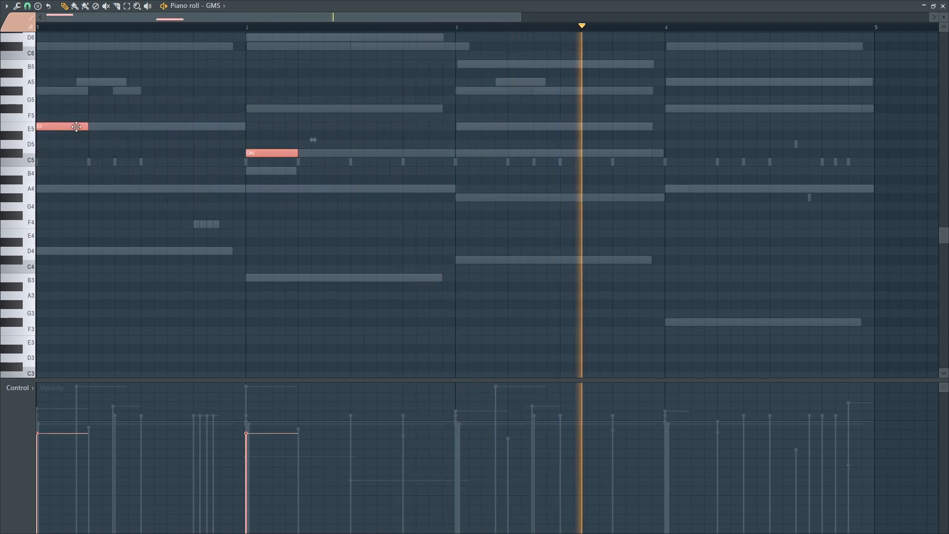
Copy the two GMS notes to the starts of bars 3 and 4, and lower the bar 4 note to A4.
left_click_drag(74, 126, 493, 126)
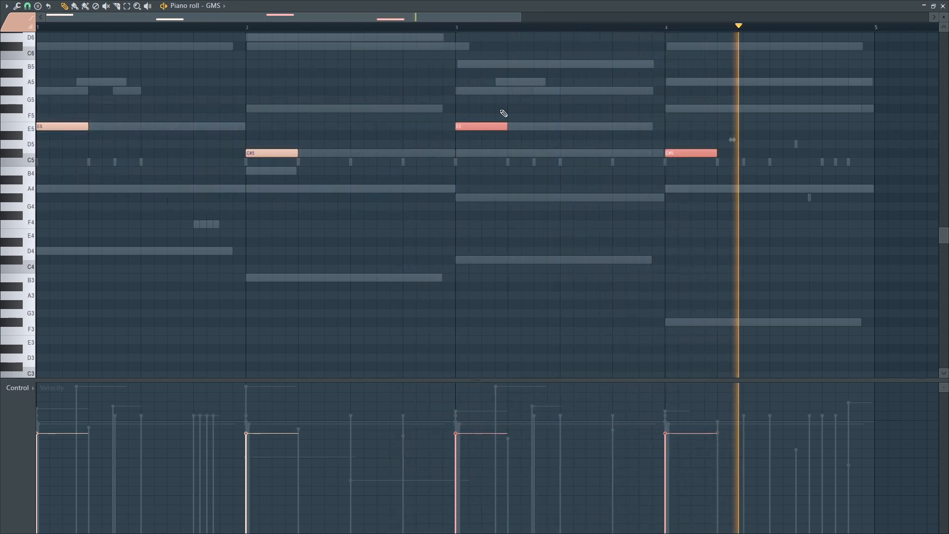
key("space")
left_click_drag(709, 156, 694, 192)
key("space")
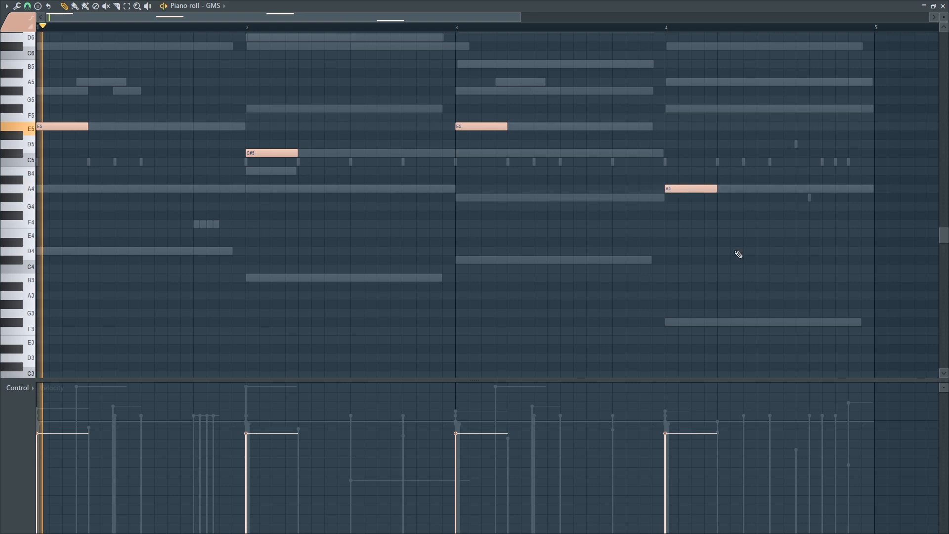
Transpose all GMS notes up one octave and play back the result.
scroll(737, 253, "up", 2)
key("ctrl+a")
key("ctrl+Up")
key("ctrl+Up")
key("space")
key("space")
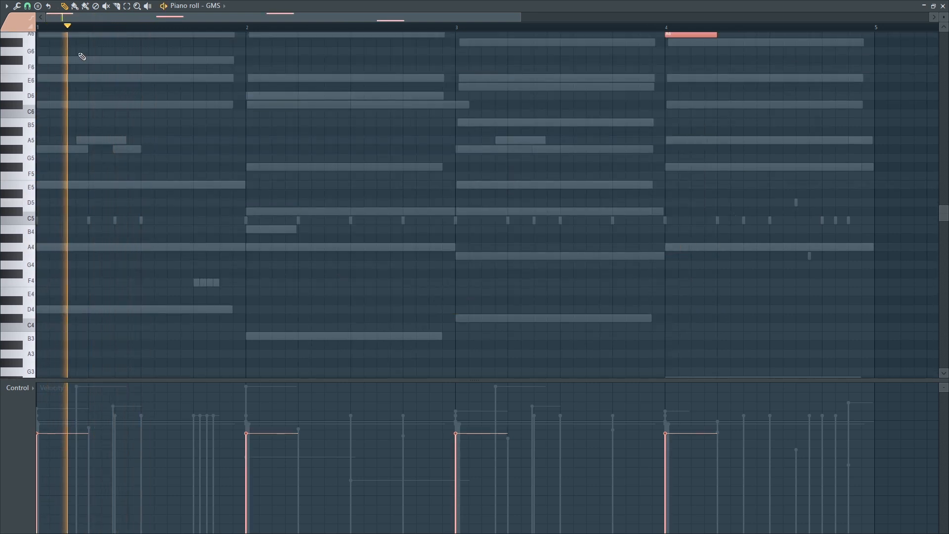
key("ctrl+Down")
key("space")
key("space")
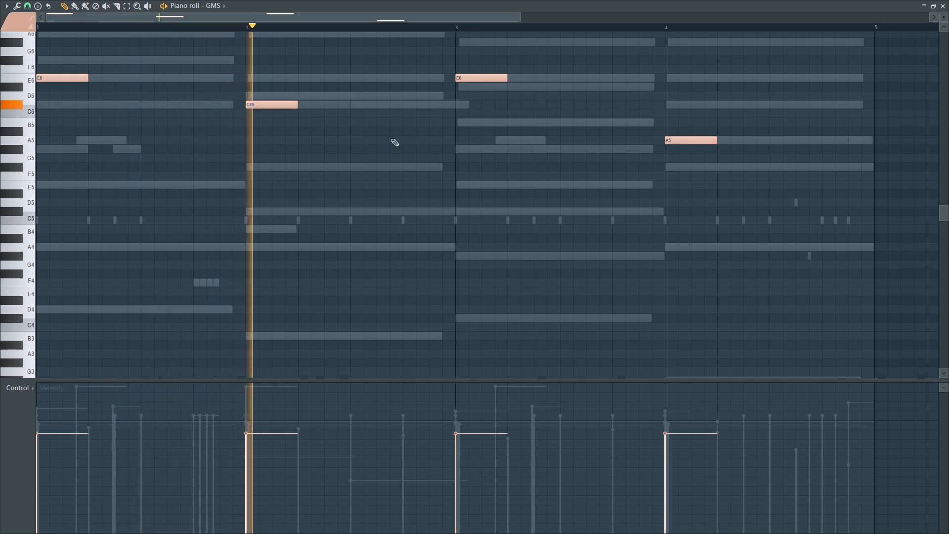
key("space")
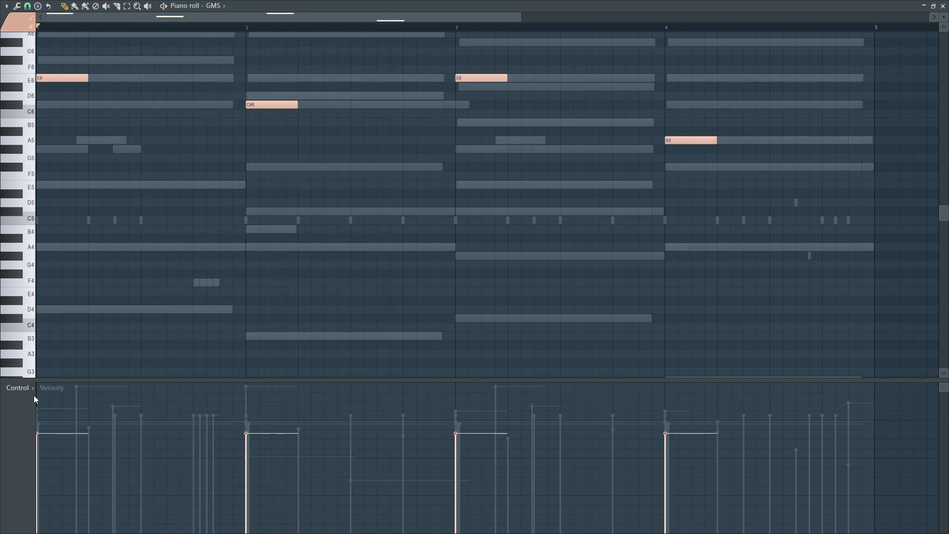
Pan the GMS notes alternately hard left and hard right, starting left in bar 1, and route the channel to mixer insert 22.
left_click(31, 389)
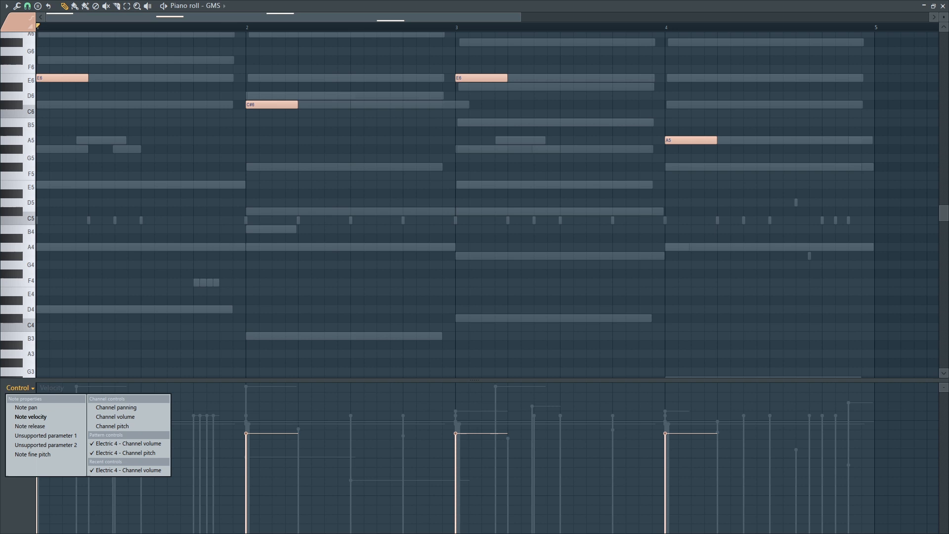
left_click(39, 407)
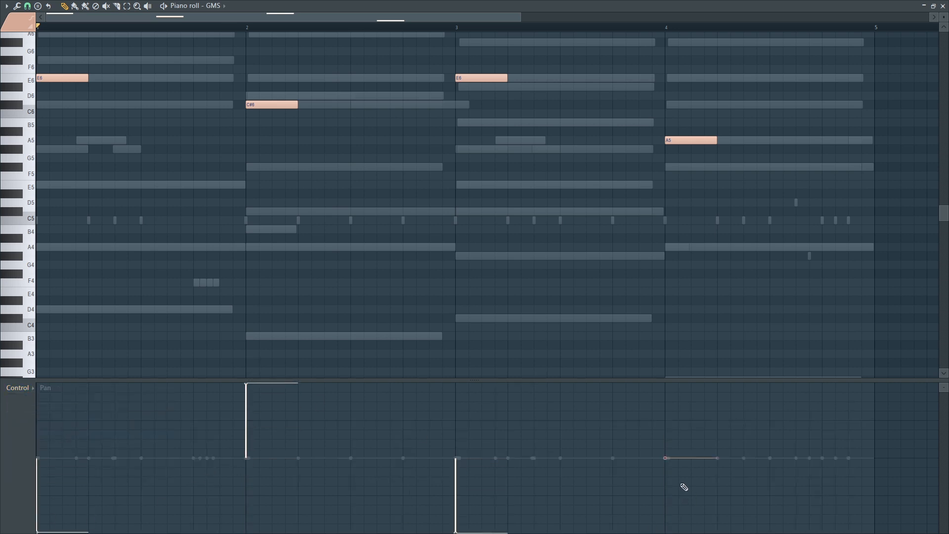
key("space")
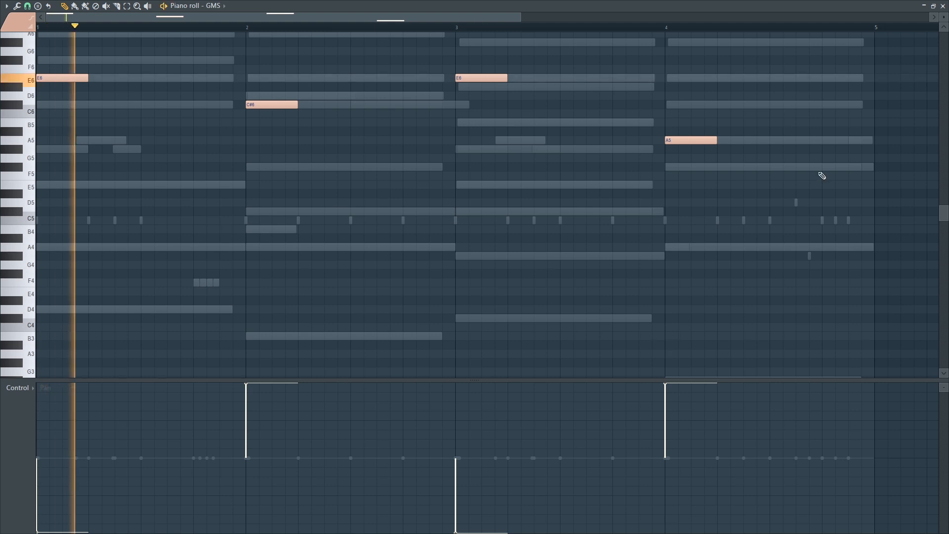
left_click(943, 6)
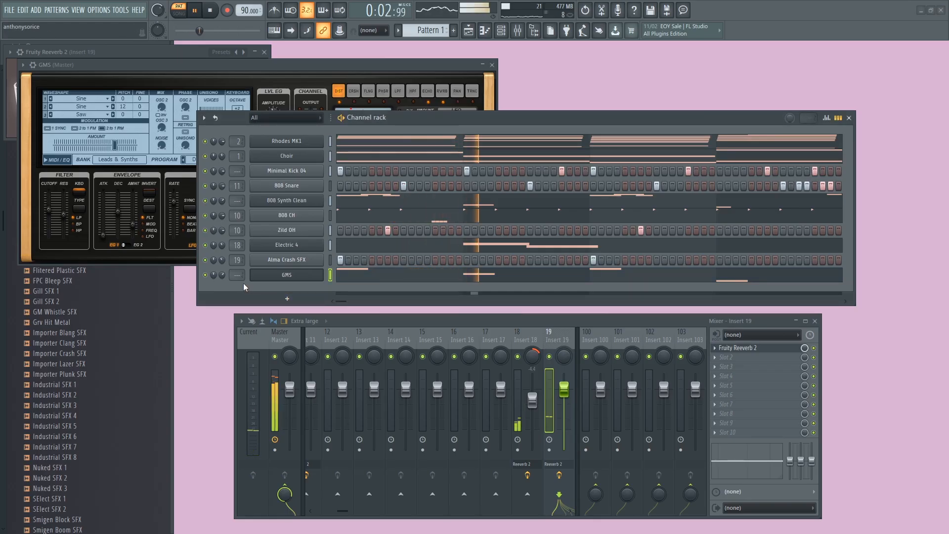
left_click_drag(237, 275, 237, 230)
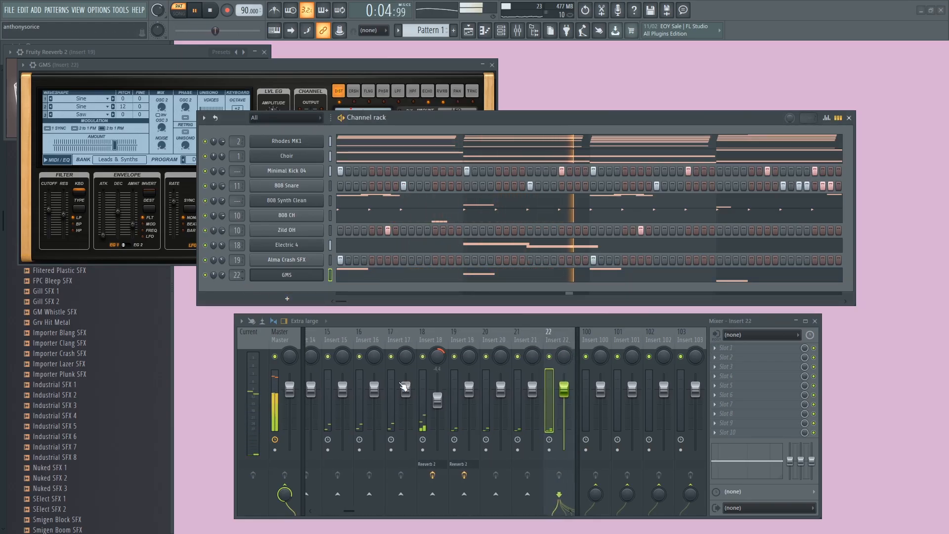
Lower the level of mixer insert 22 to about -12 dB and play the pattern.
left_click_drag(564, 390, 563, 415)
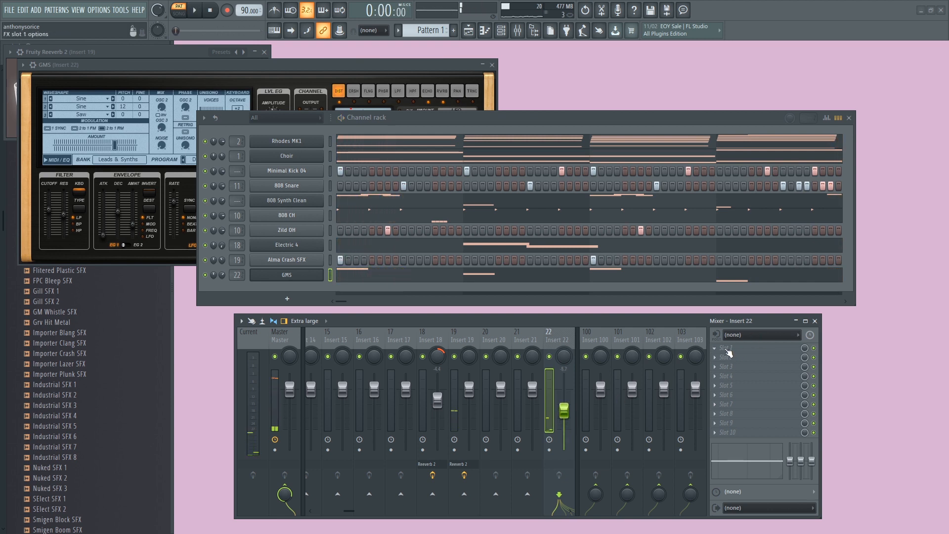
right_click(289, 278)
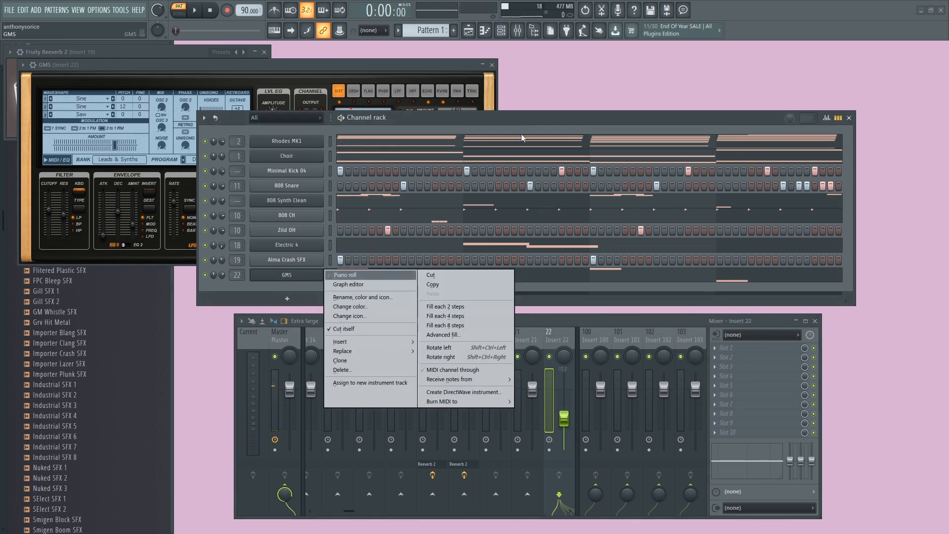
left_click(527, 125)
key("space")
Lower the velocity of the GMS C#6 note at the start of bar 2 and close its piano roll.
right_click(302, 274)
left_click(344, 277)
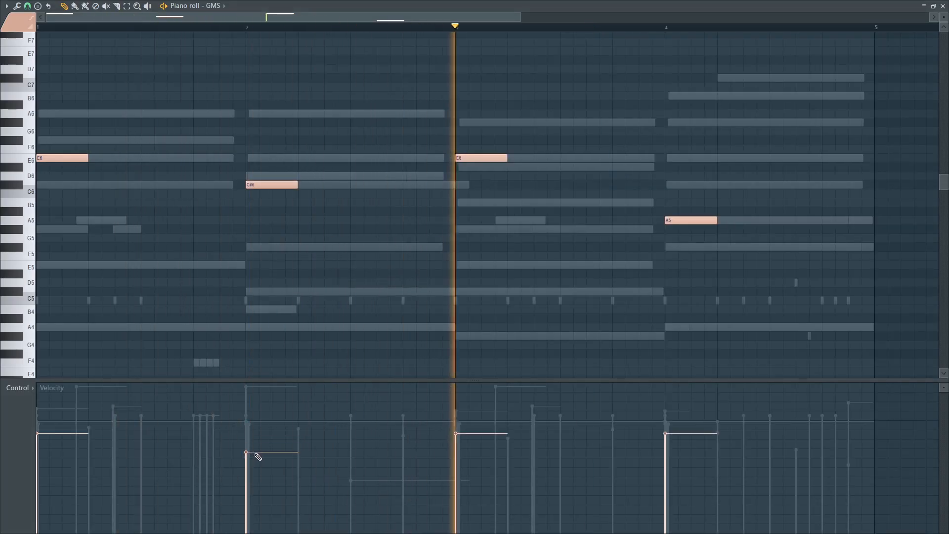
left_click_drag(266, 457, 271, 467)
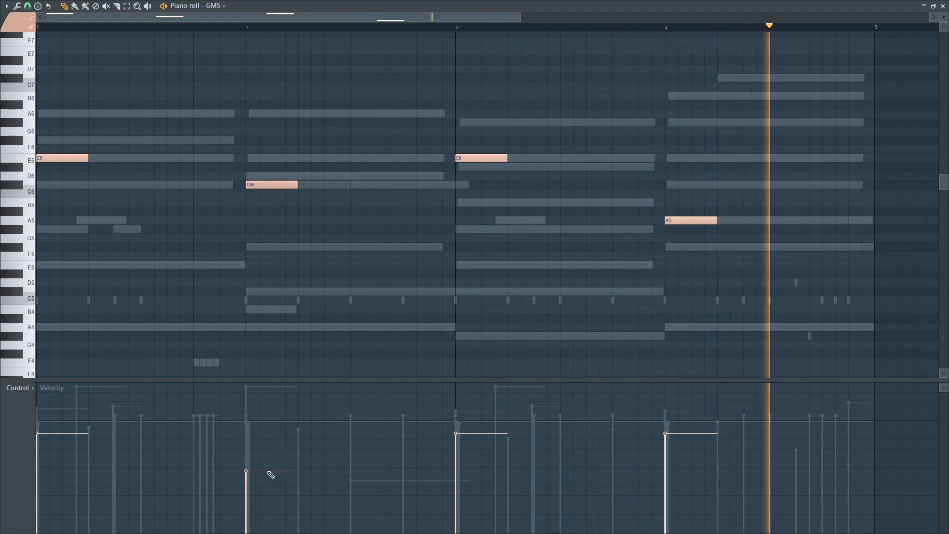
left_click(943, 6)
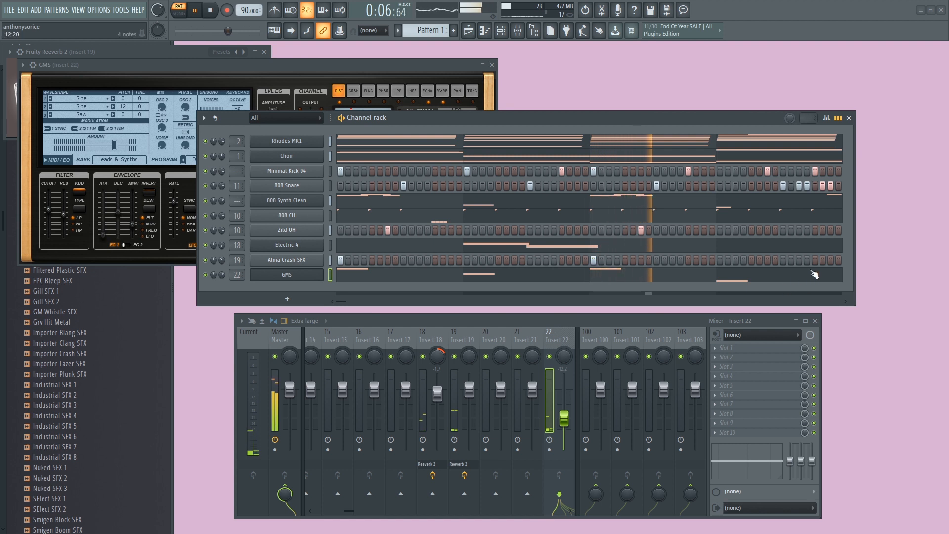
left_click(790, 260)
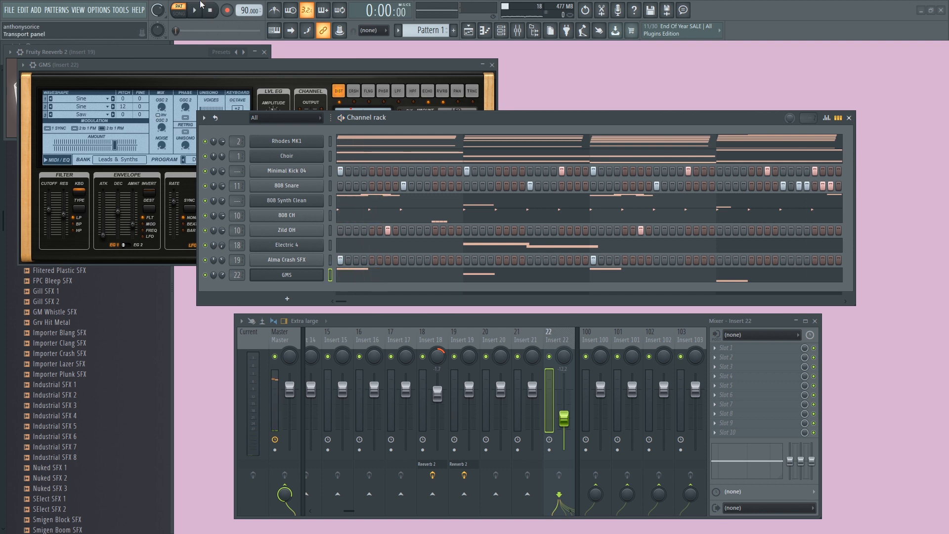
Show the playlist and close the GMS, channel rack and Fruity Reeverb 2 windows covering it.
left_click(468, 31)
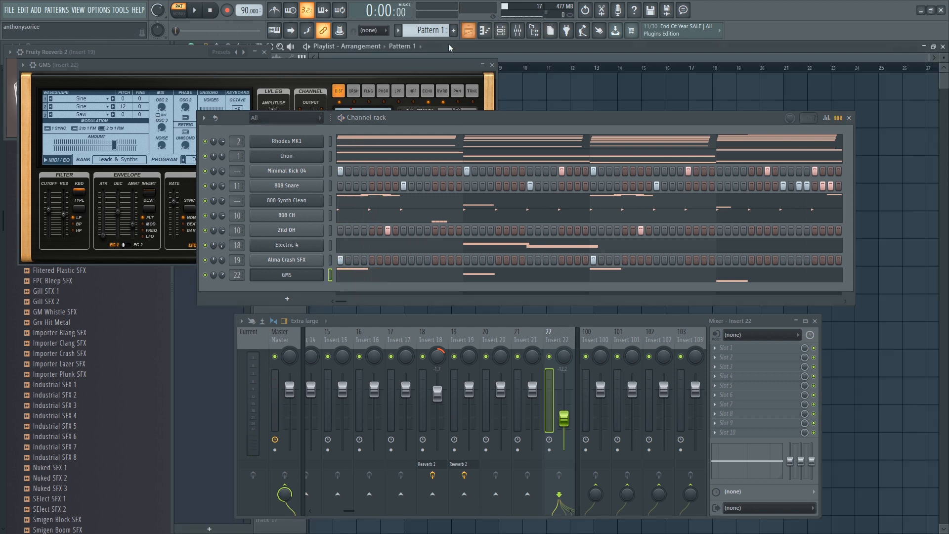
left_click(469, 33)
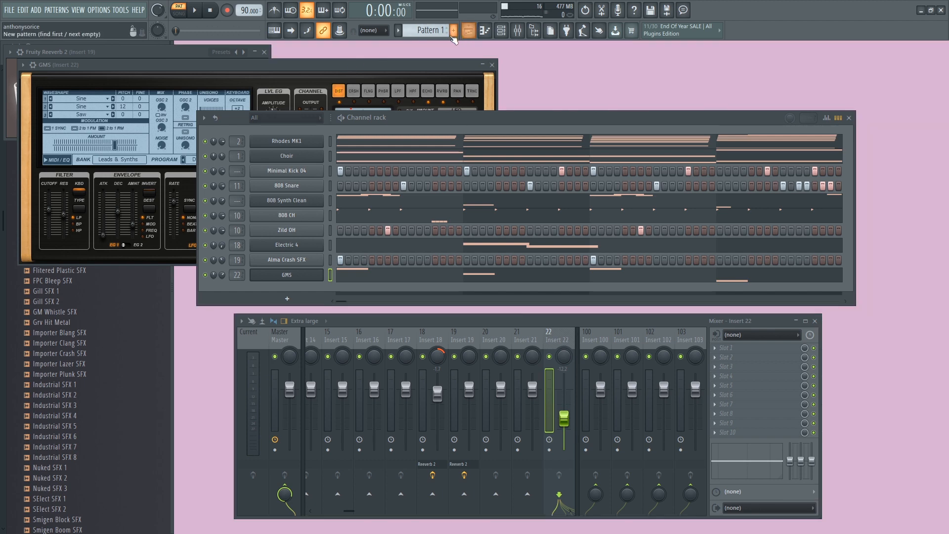
left_click(468, 33)
left_click(492, 65)
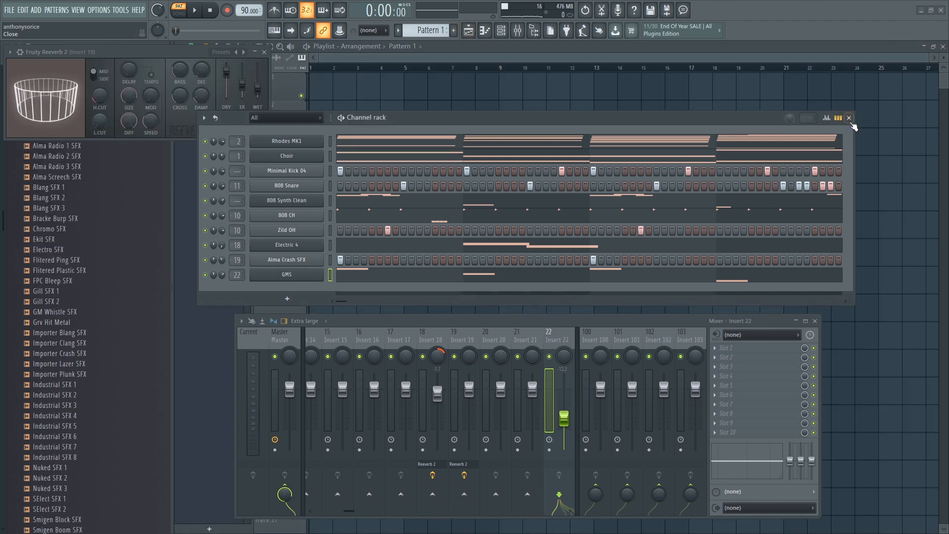
left_click(849, 117)
left_click(264, 51)
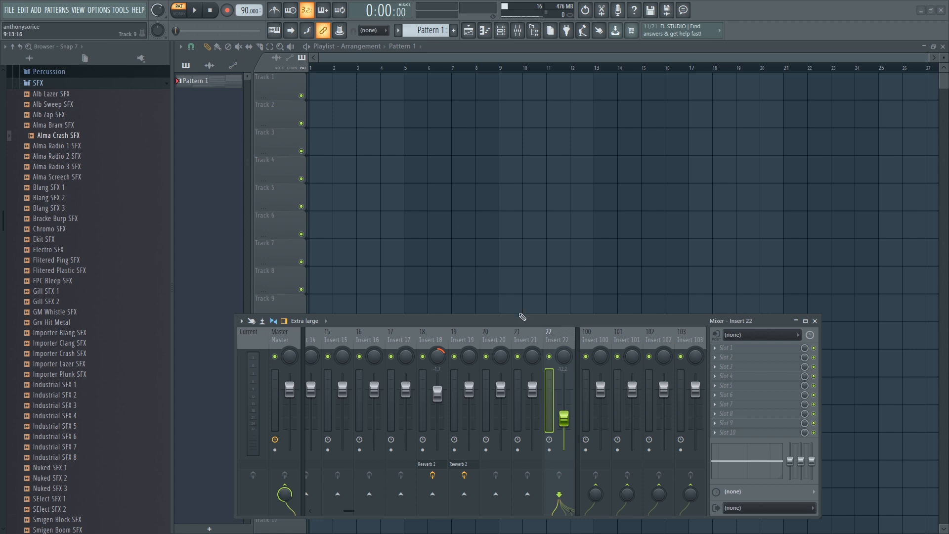
Move the mixer window further up over the playlist and reopen the channel rack.
left_click_drag(523, 316, 567, 230)
right_click(204, 83)
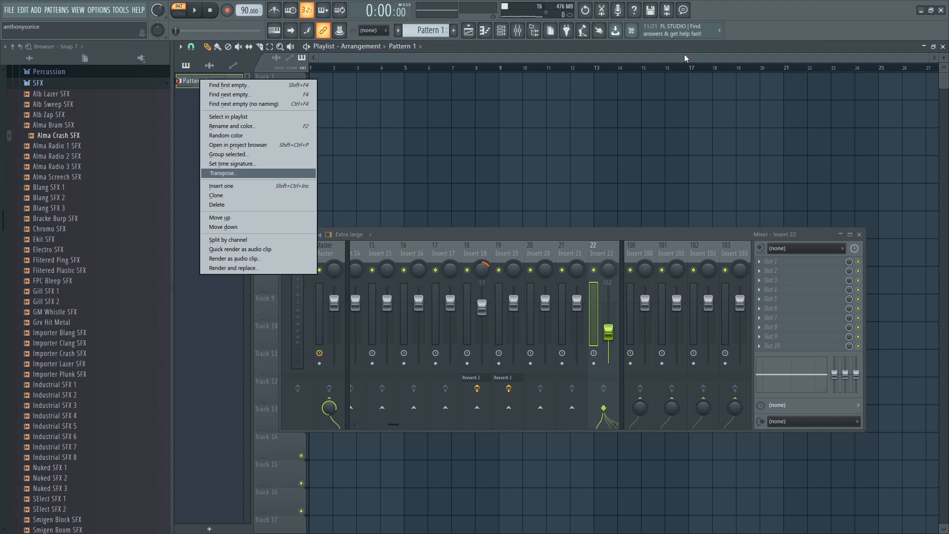
left_click(713, 53)
key("F6")
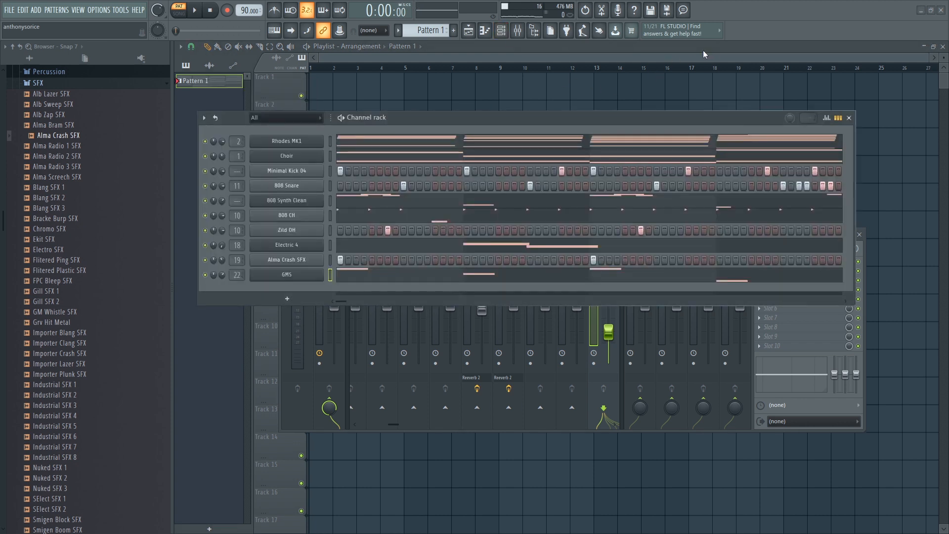